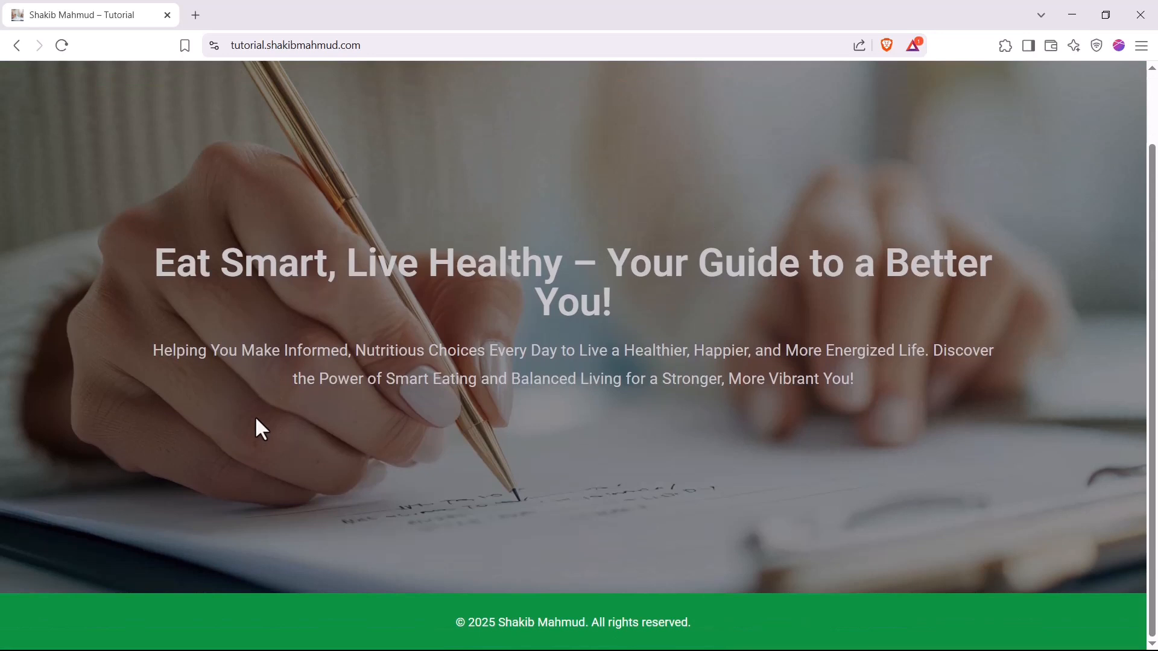
# Step: Subscribe through the GET OFFER popup on the live home page with the contact's e-mail, and close the popup
pyautogui.scroll(2, 256, 422)
pyautogui.scroll(-1, 431, 468)
pyautogui.scroll(-1, 430, 468)
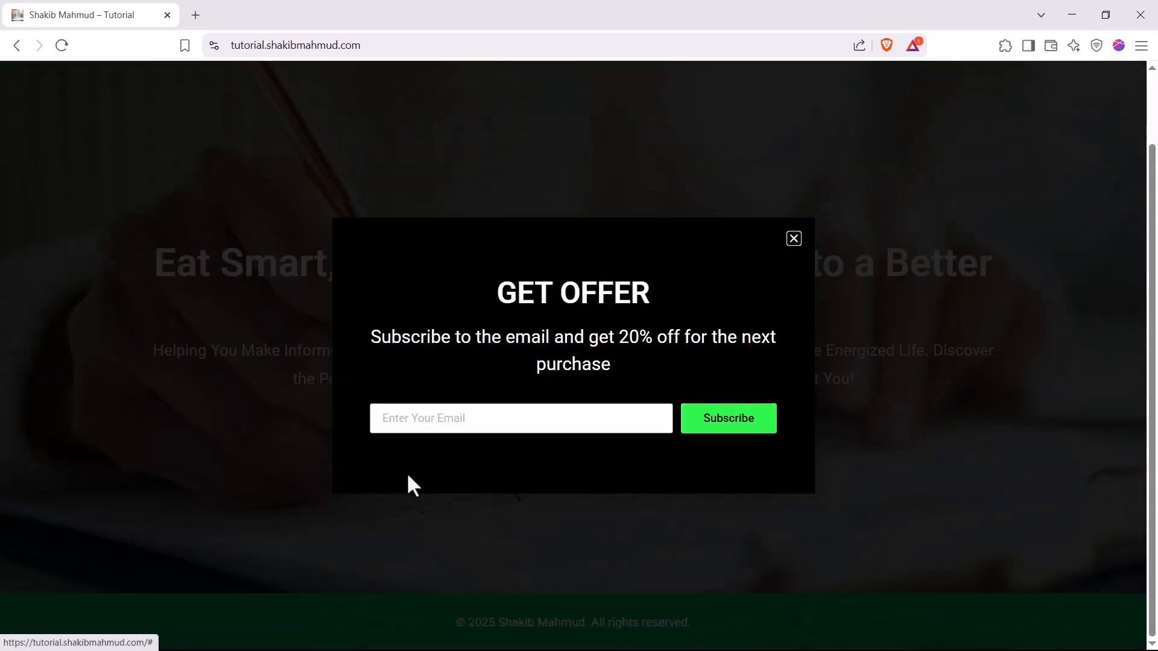
pyautogui.click(445, 417)
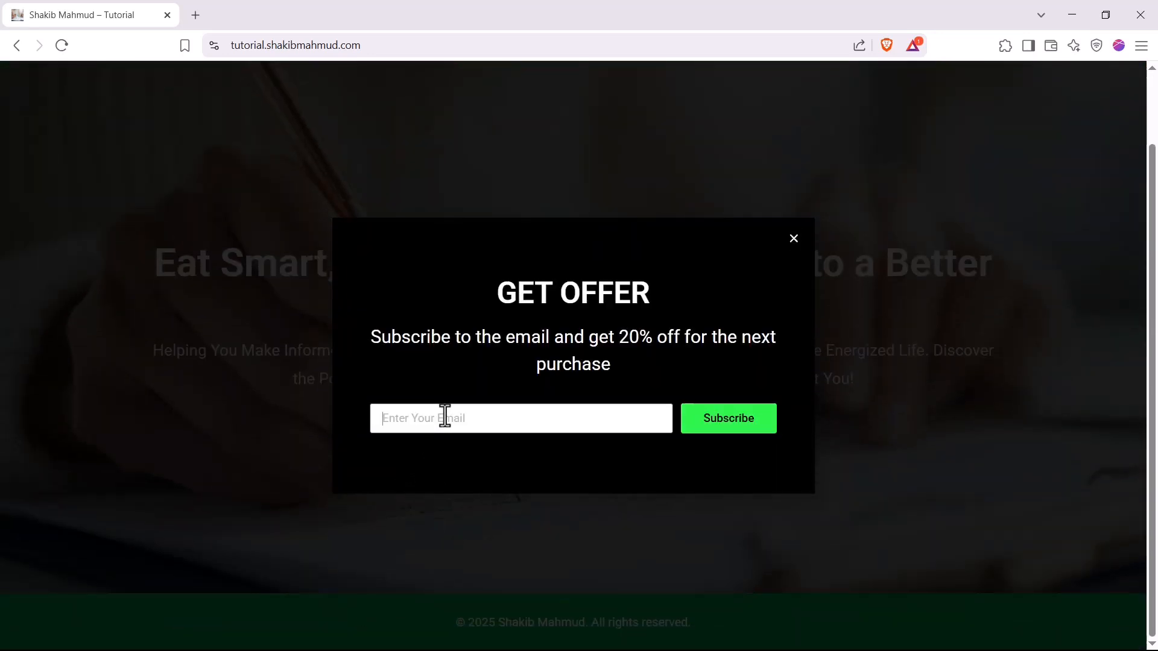
pyautogui.hotkey('ctrl', 'v')
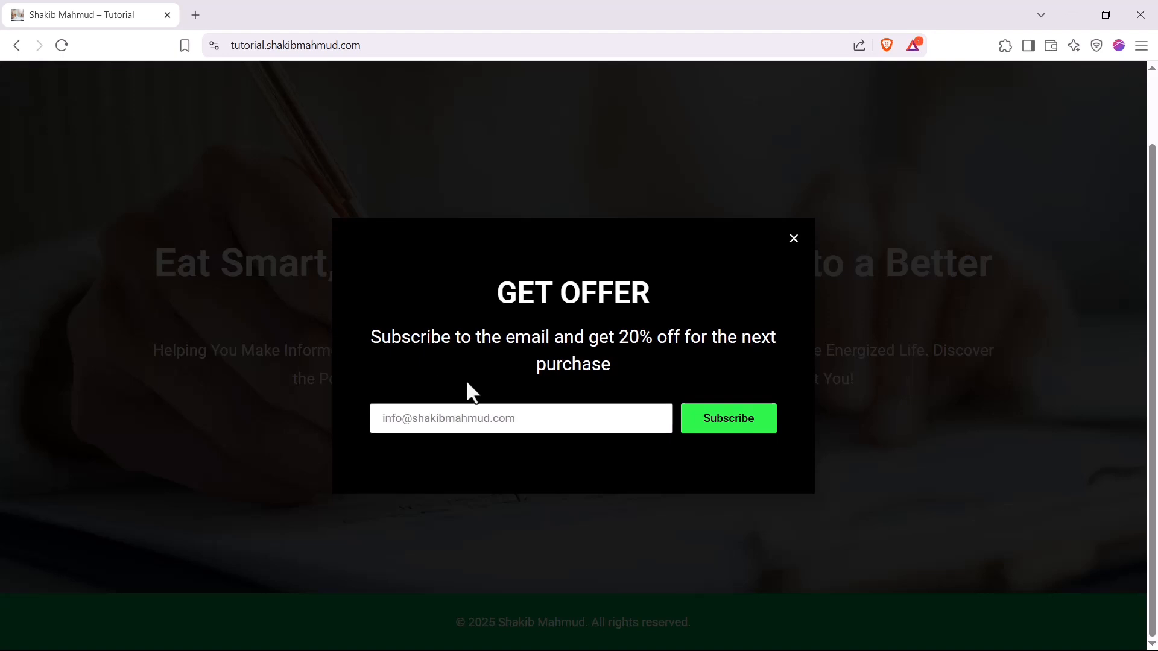
pyautogui.click(742, 422)
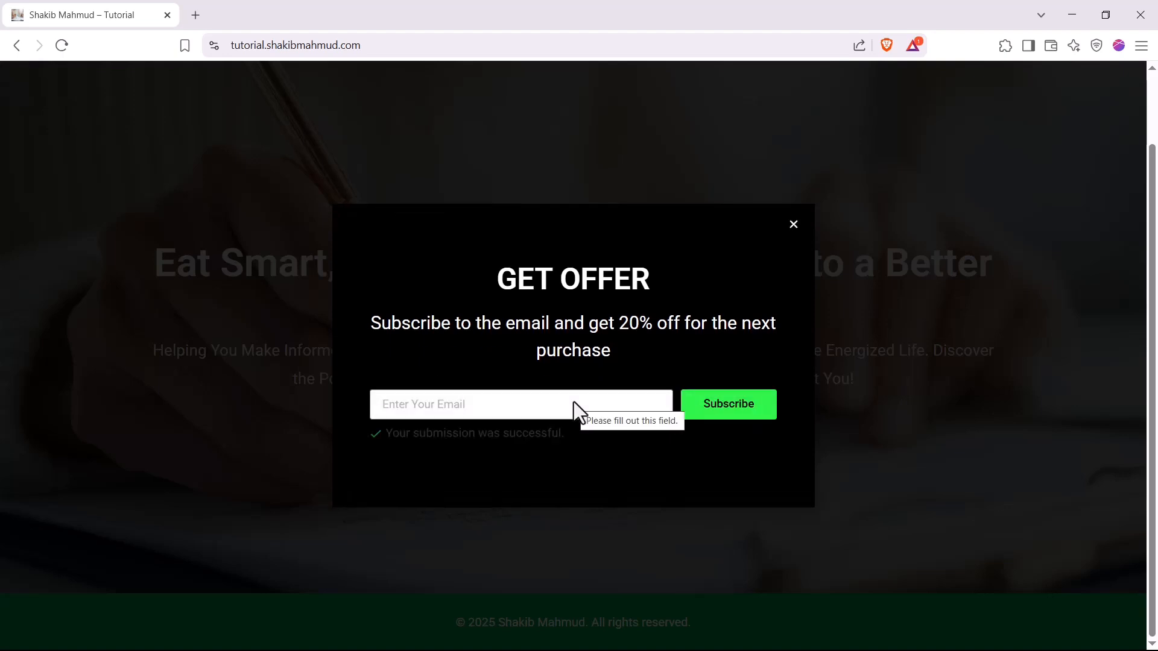
pyautogui.click(793, 225)
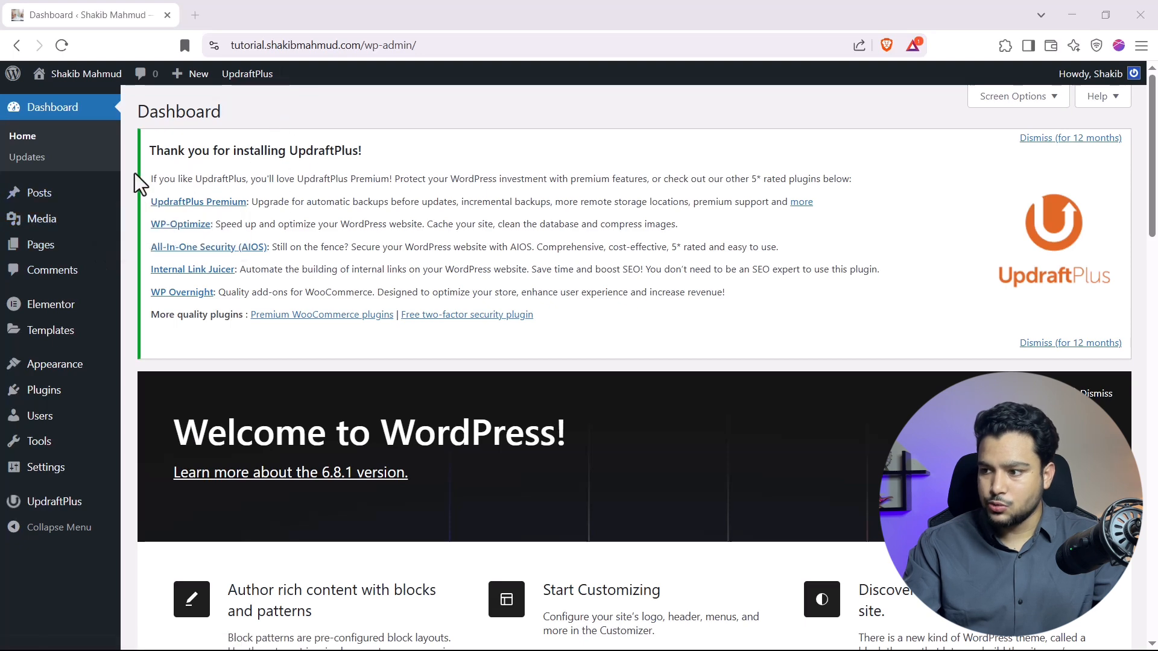
# Step: Open the live site in a new browser tab, look over its home page, and return to the WordPress dashboard
pyautogui.moveTo(71, 76)
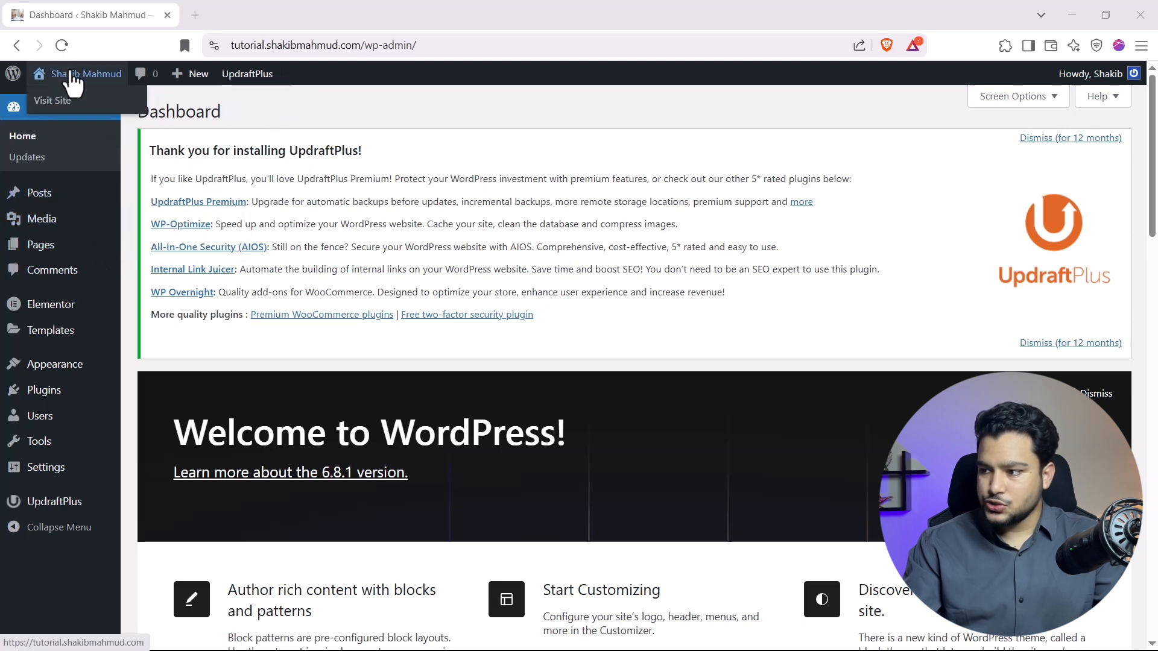
pyautogui.middleClick(77, 102)
pyautogui.click(238, 14)
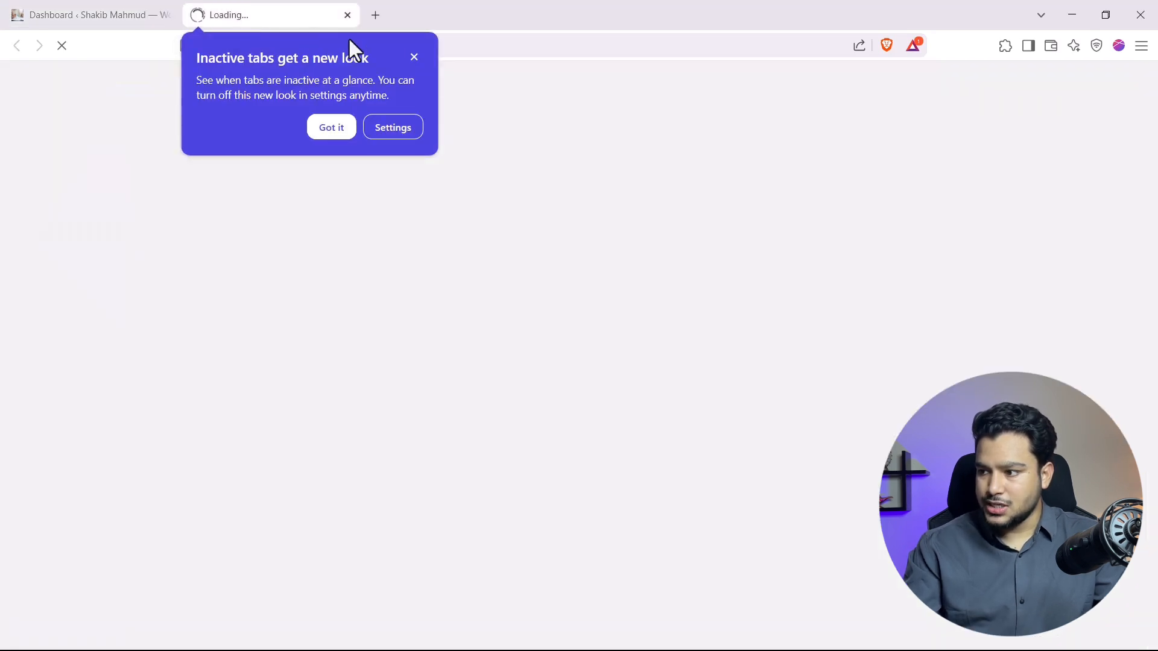
pyautogui.click(414, 56)
pyautogui.scroll(-2, 299, 206)
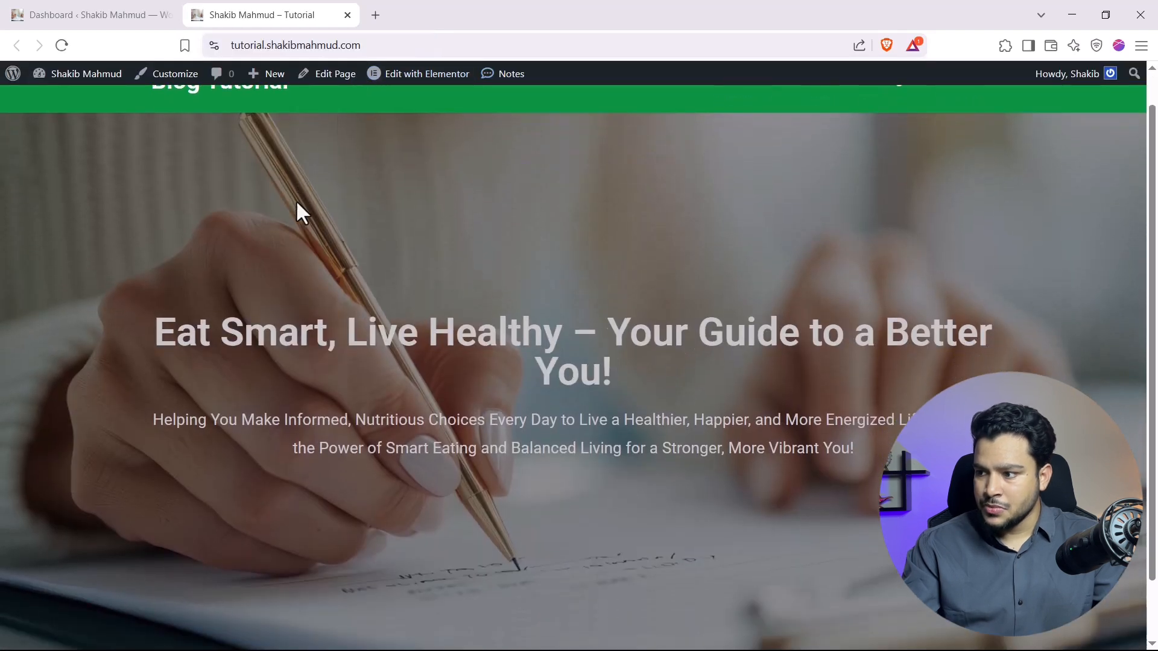
pyautogui.scroll(2, 297, 205)
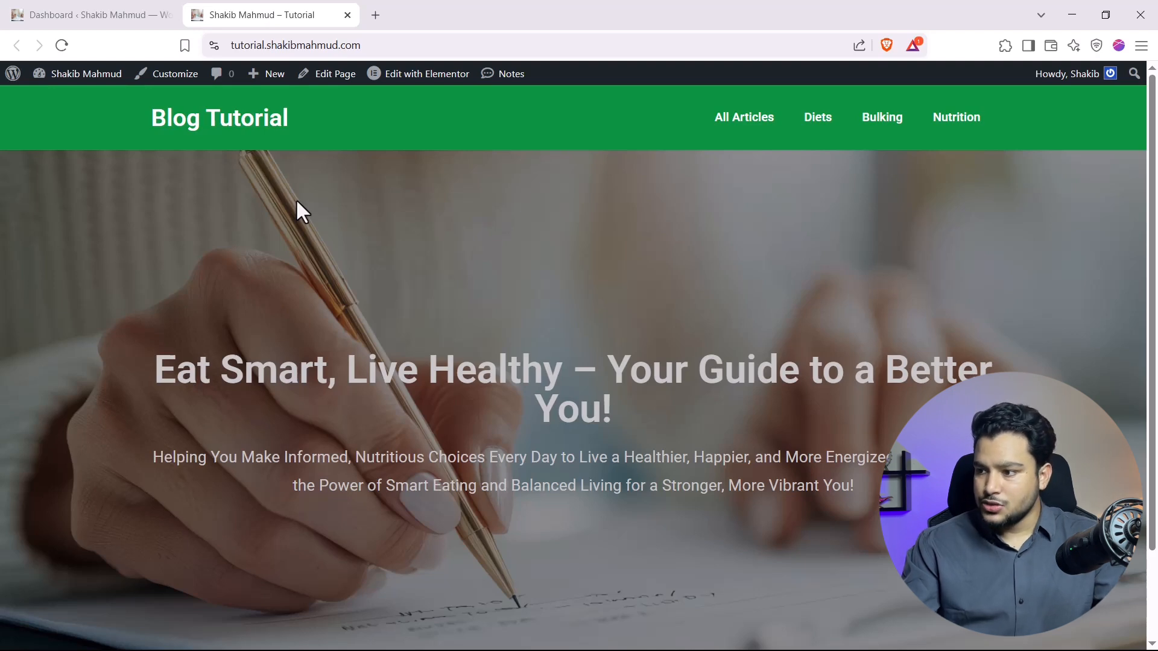
pyautogui.click(89, 8)
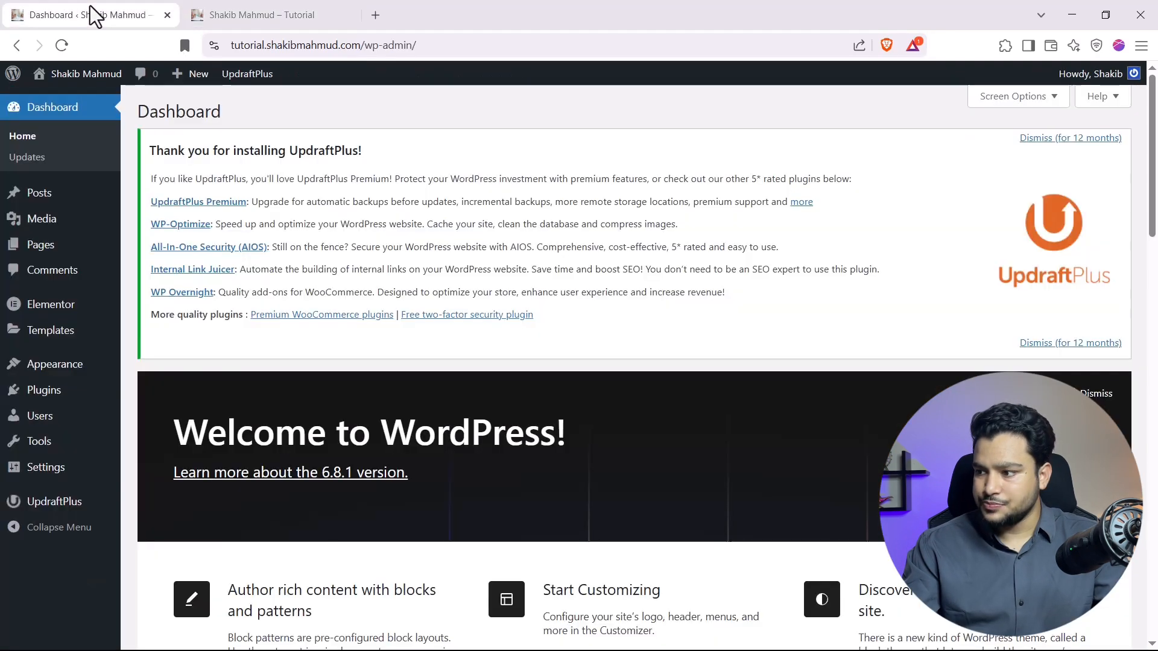
pyautogui.click(213, 20)
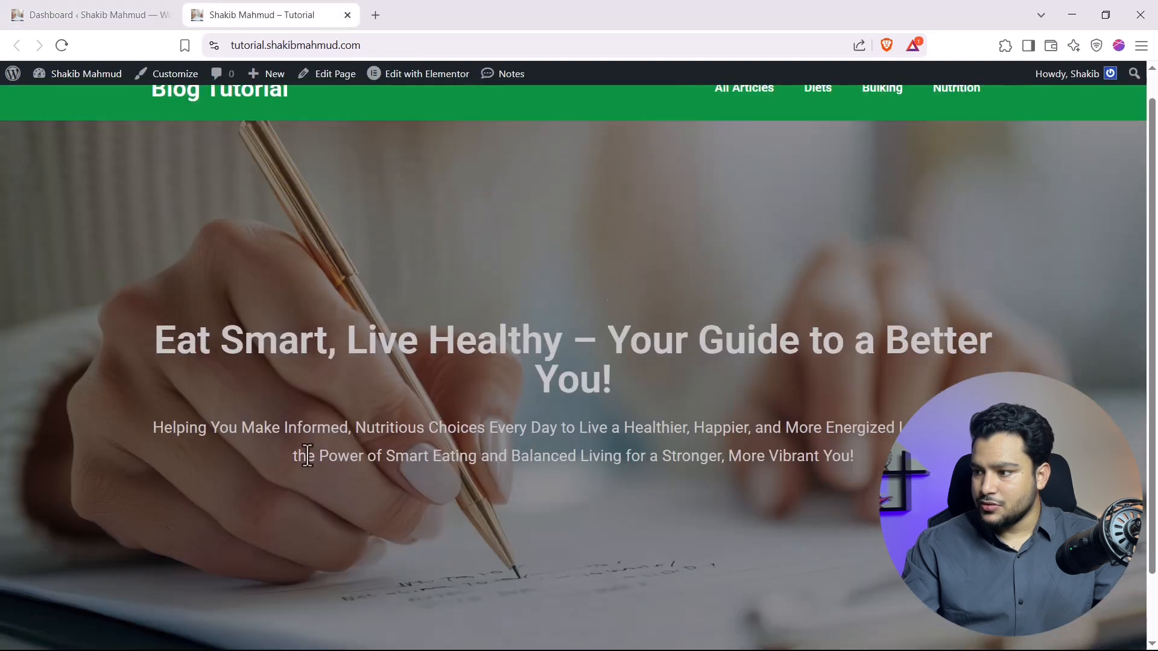
pyautogui.scroll(-2, 303, 449)
pyautogui.scroll(2, 295, 428)
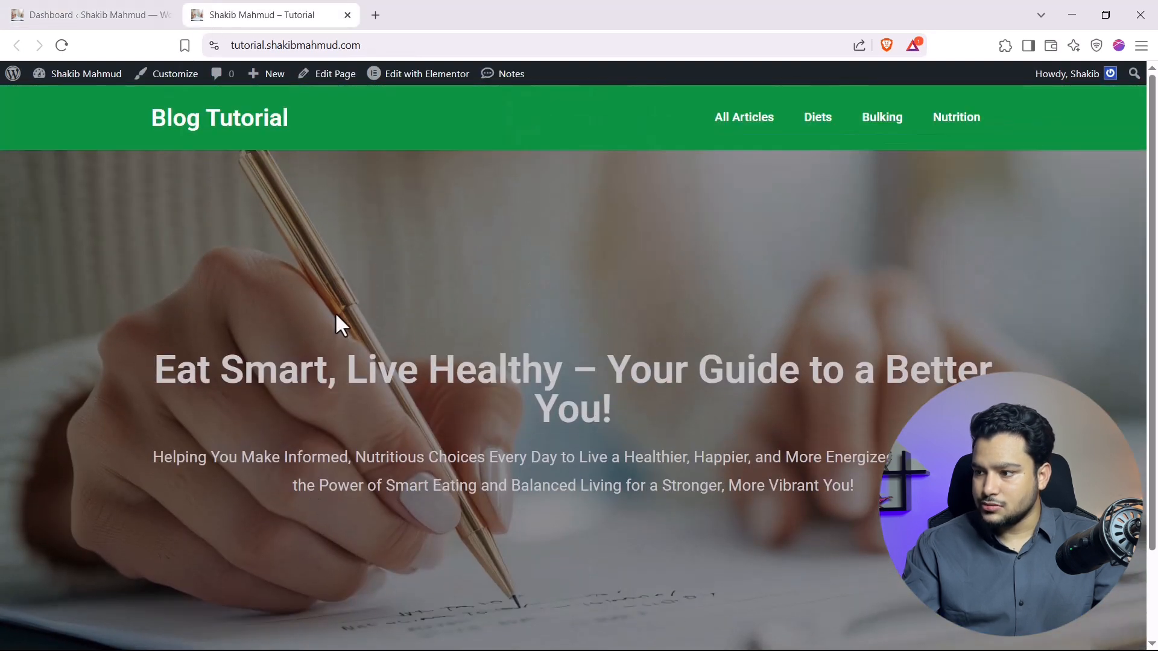
pyautogui.click(90, 19)
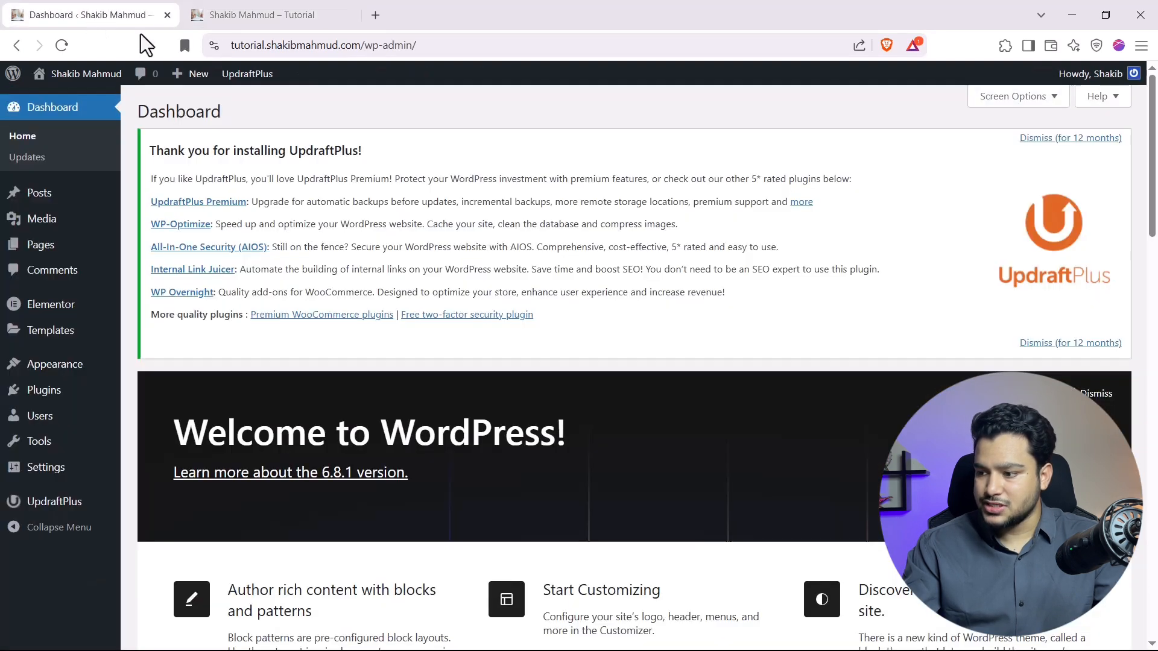
# Step: Check the installed plugins and the active theme of the WordPress site
pyautogui.moveTo(57, 399)
pyautogui.click(179, 393)
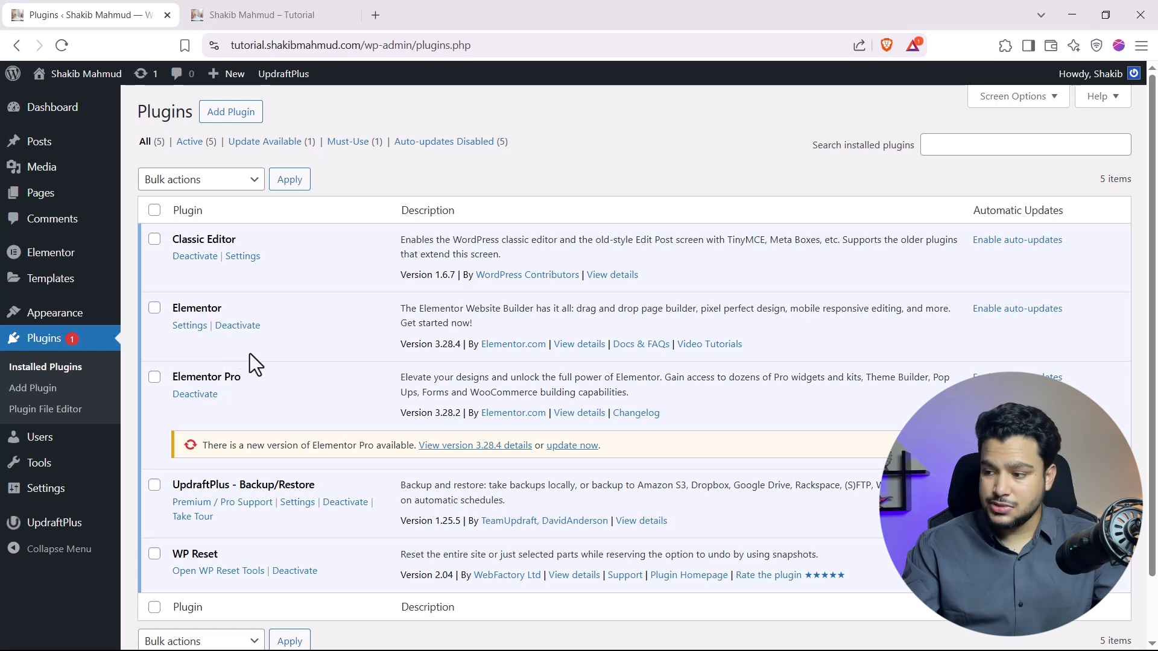
pyautogui.moveTo(91, 318)
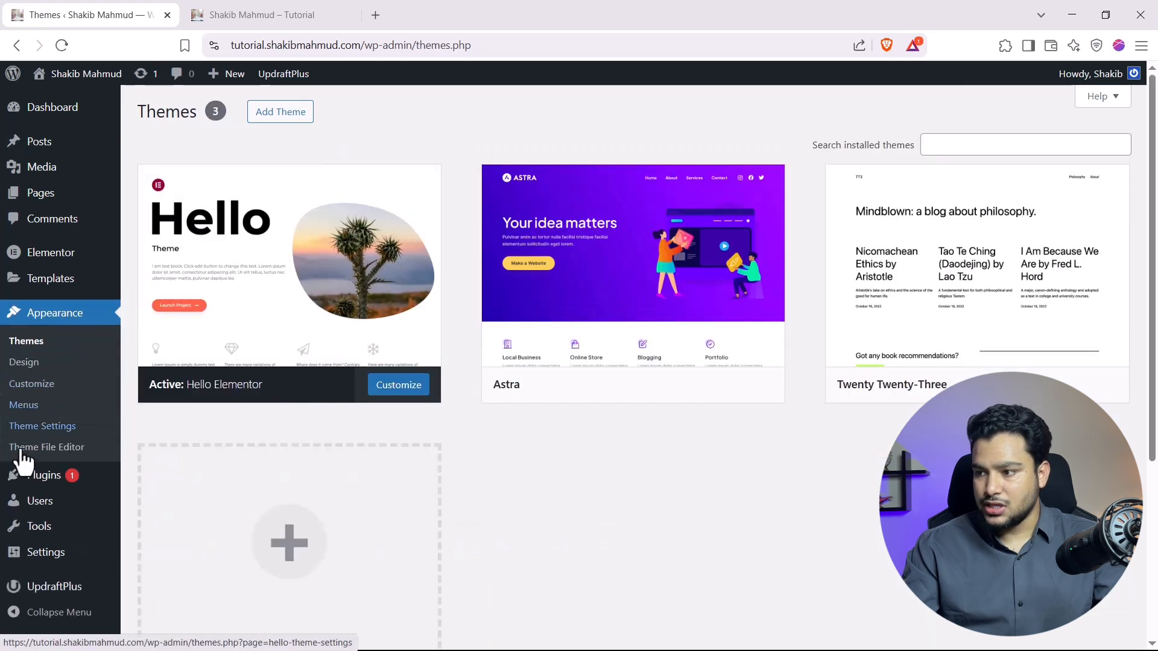
pyautogui.click(47, 477)
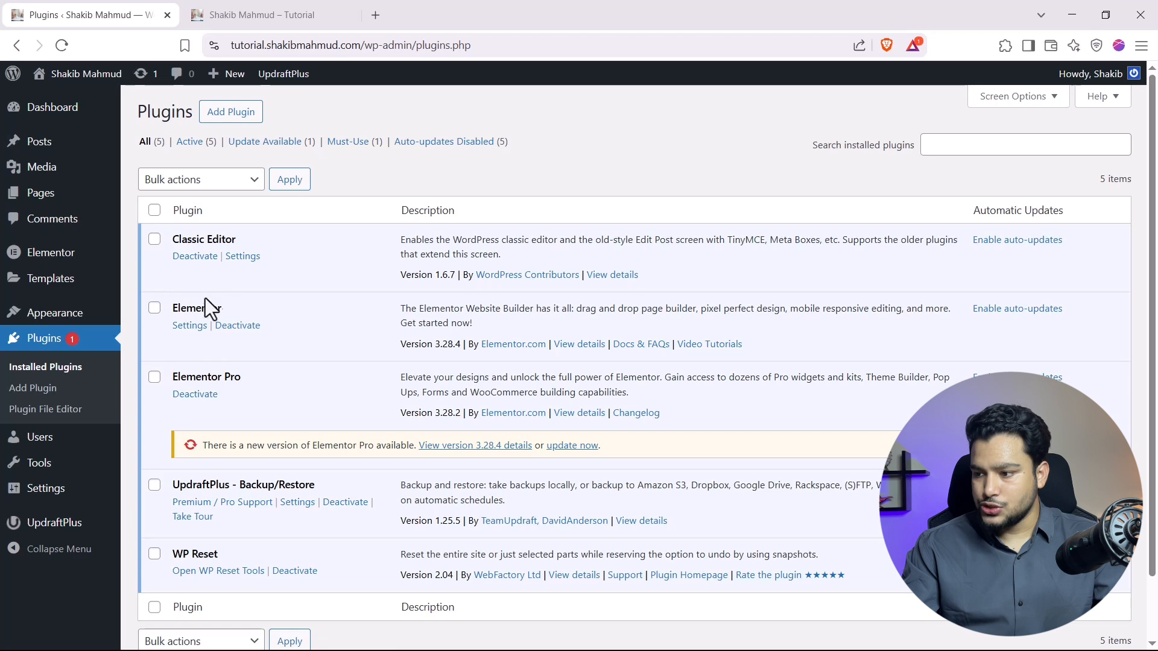
# Step: Create a new Elementor template of type Popup named "front page popup"
pyautogui.moveTo(53, 257)
pyautogui.moveTo(73, 284)
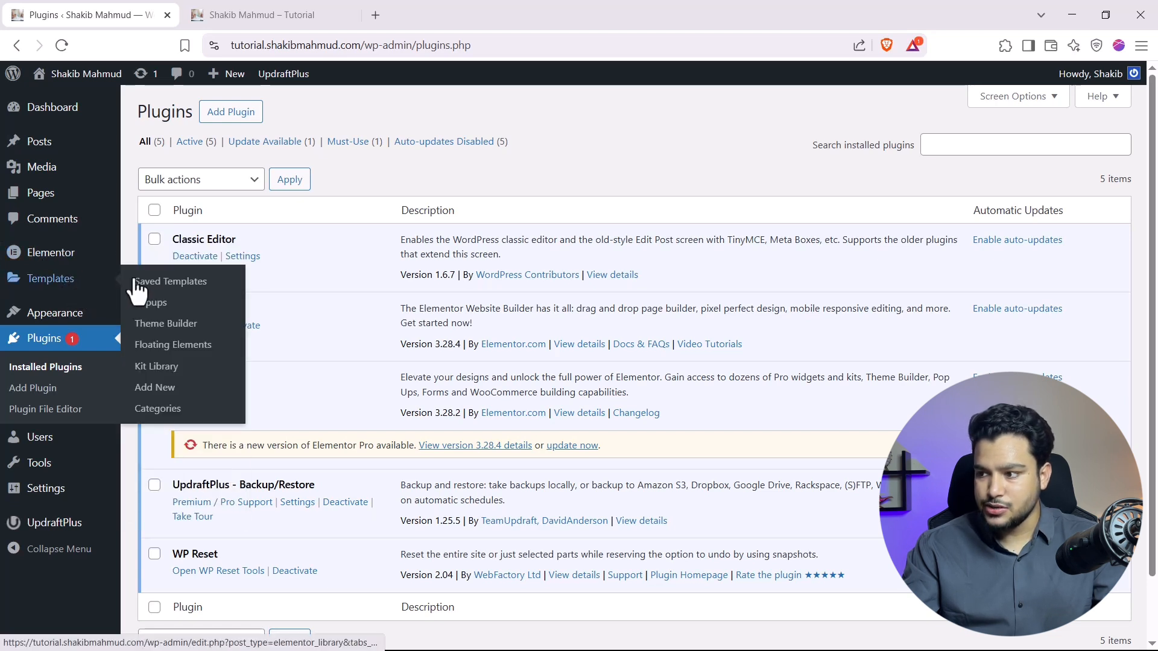
pyautogui.click(164, 392)
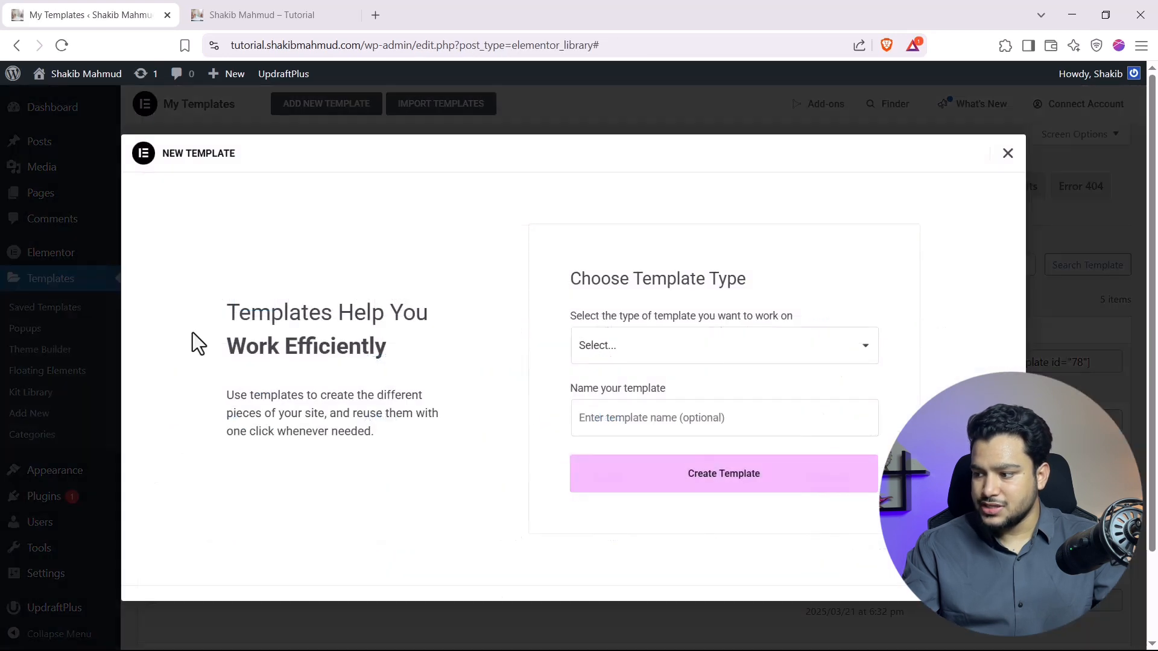
pyautogui.click(615, 355)
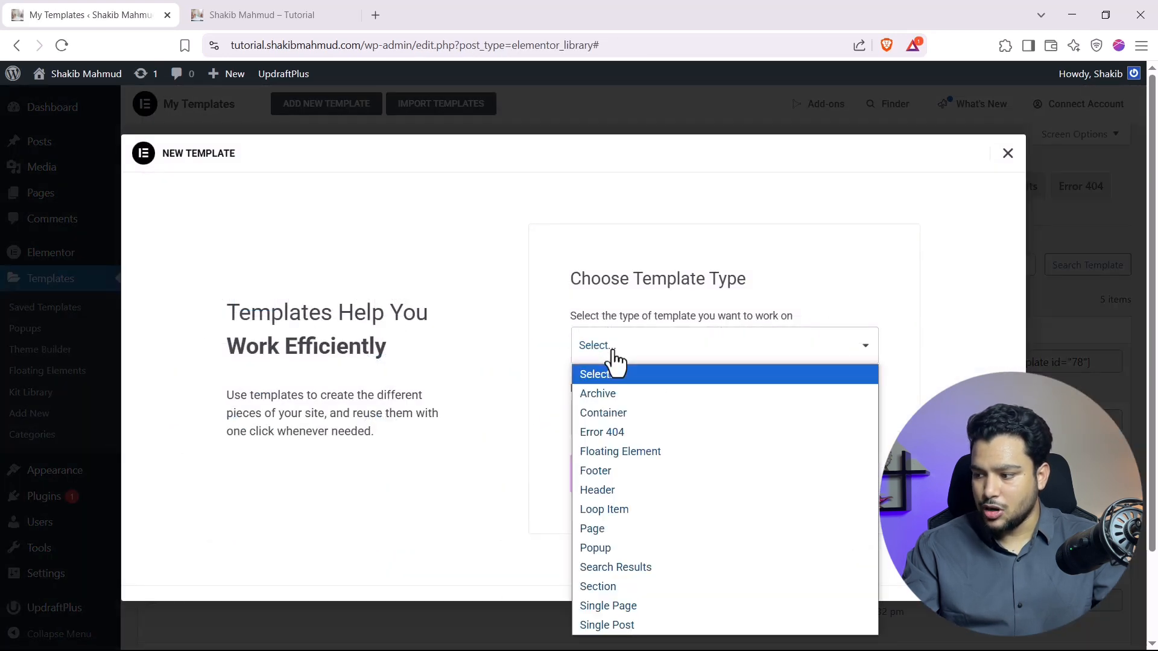
pyautogui.click(615, 548)
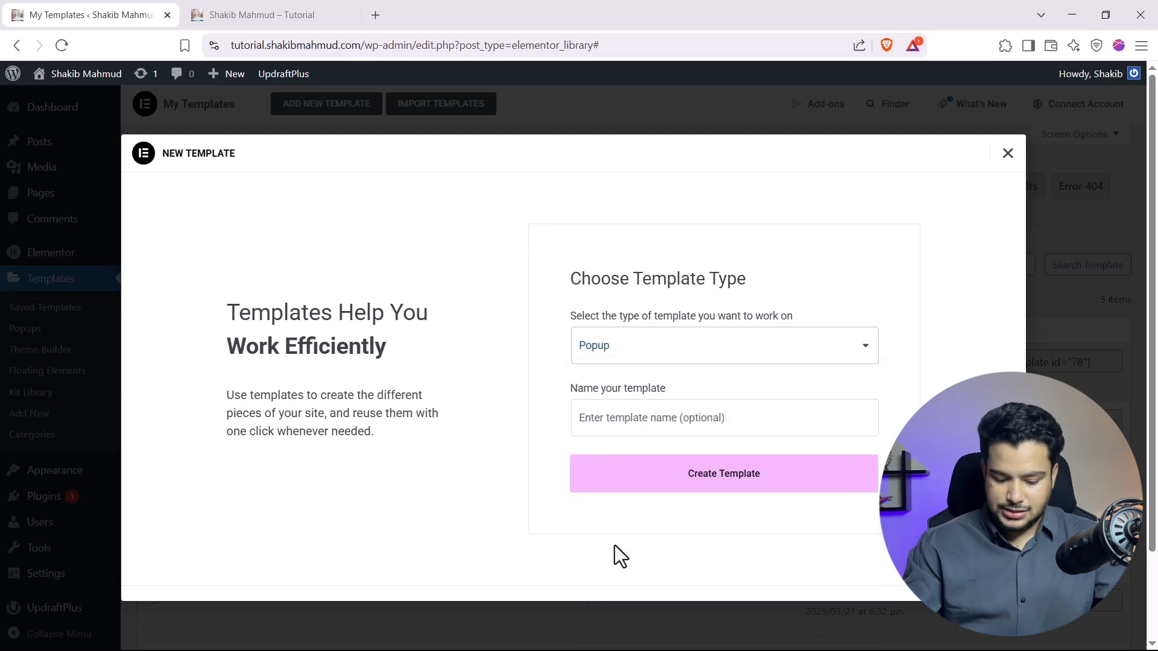
pyautogui.click(611, 425)
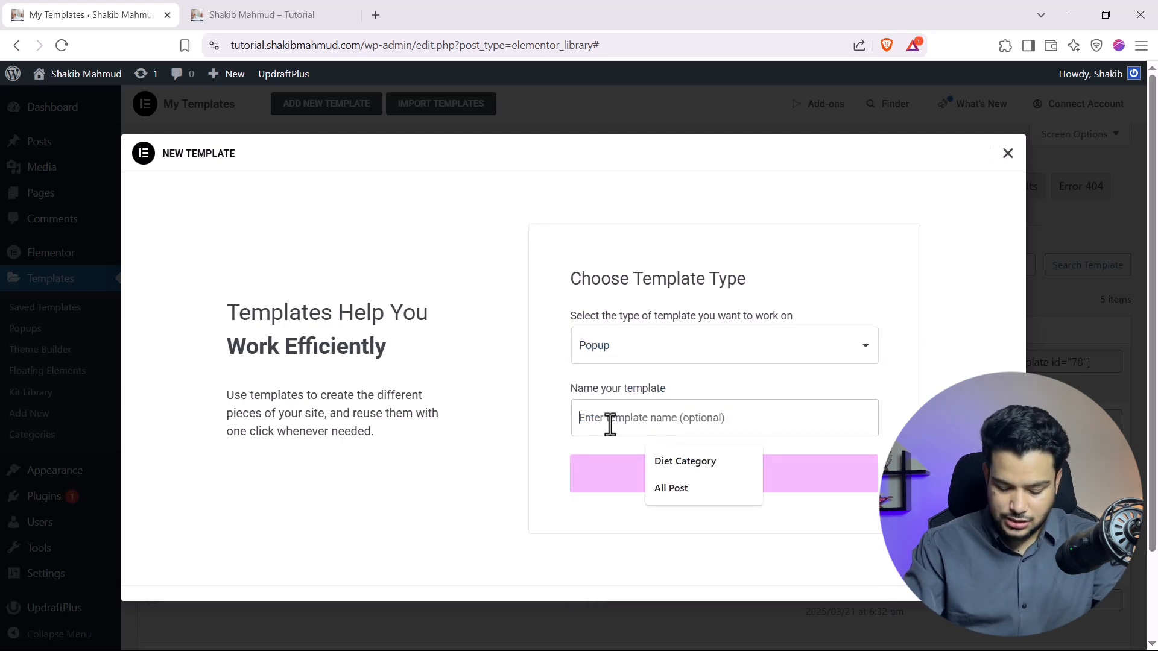
pyautogui.write('front page popup')
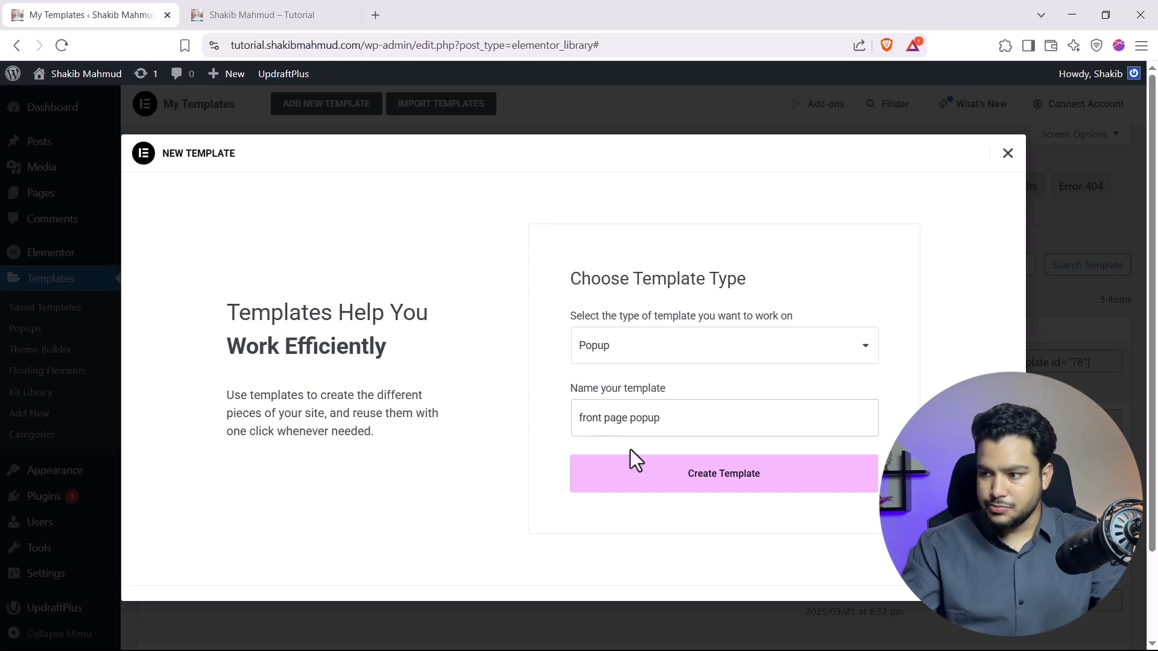
pyautogui.click(656, 475)
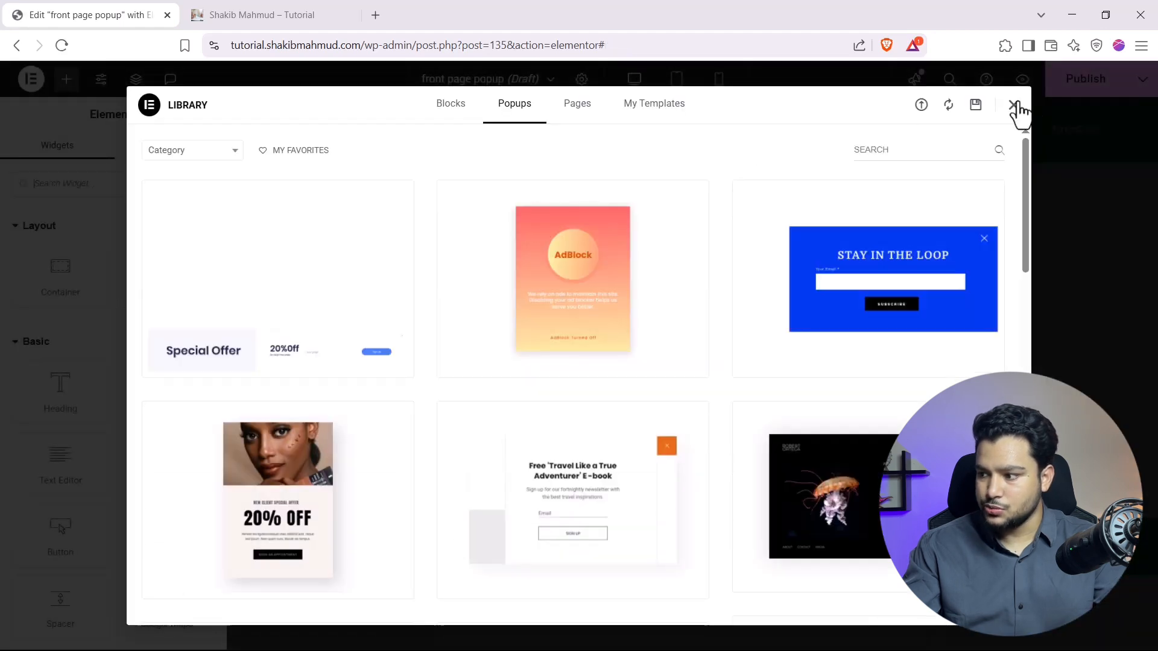
# Step: Dismiss the template library and add a single-column Flexbox container with downward direction to the popup
pyautogui.click(1014, 105)
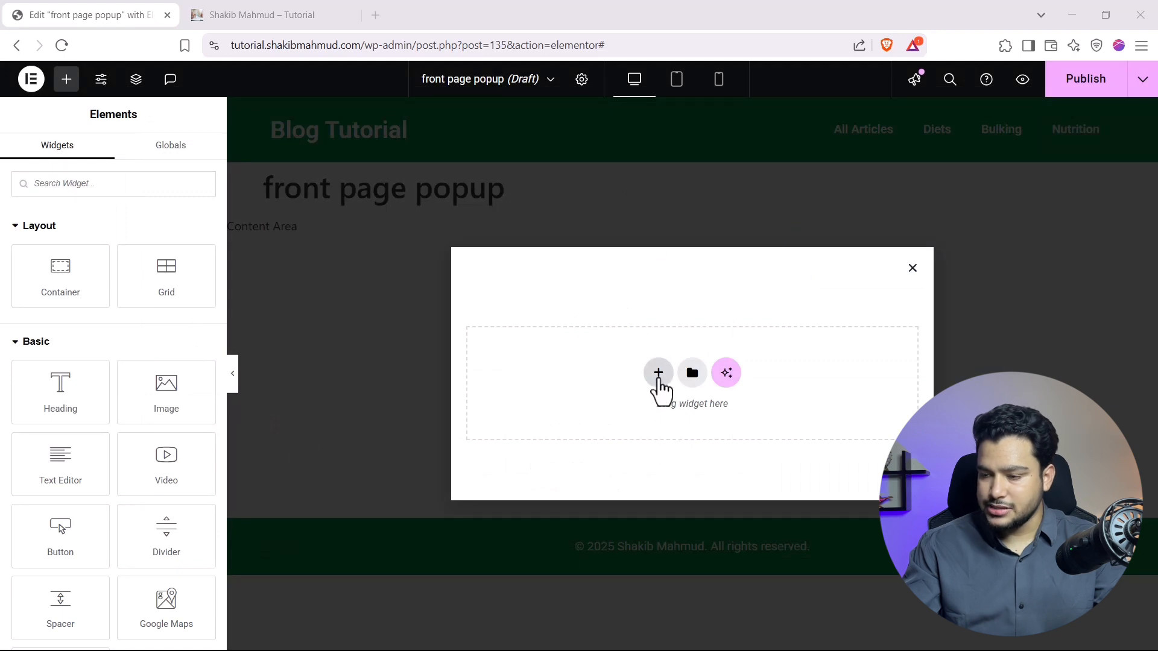
pyautogui.click(659, 372)
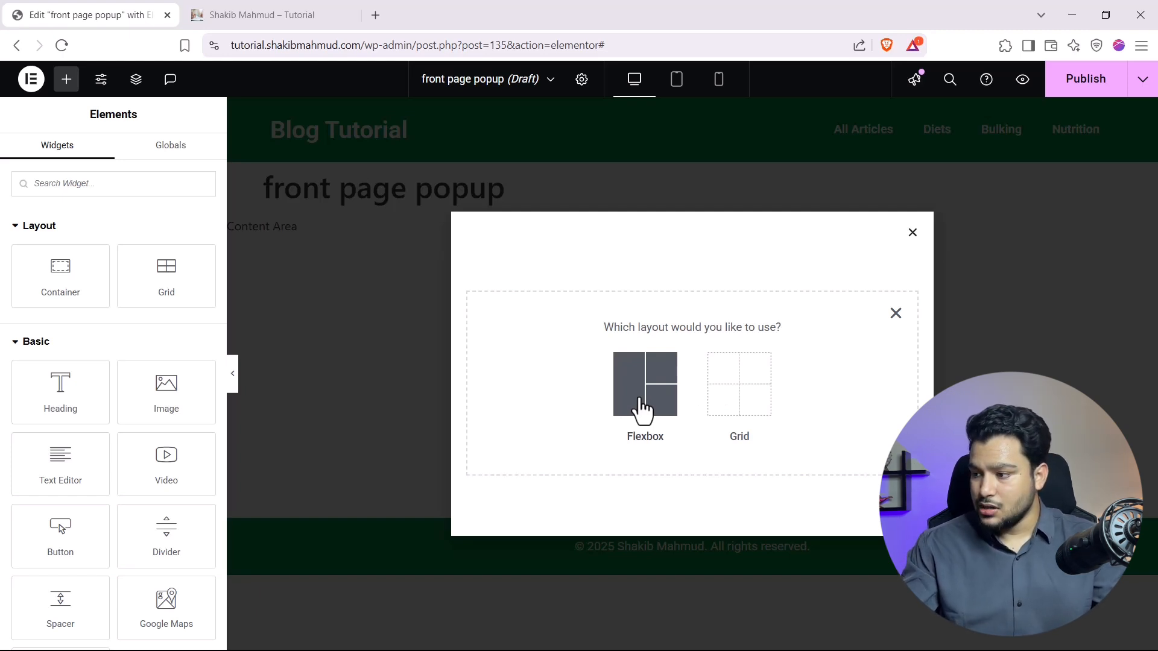
pyautogui.click(642, 410)
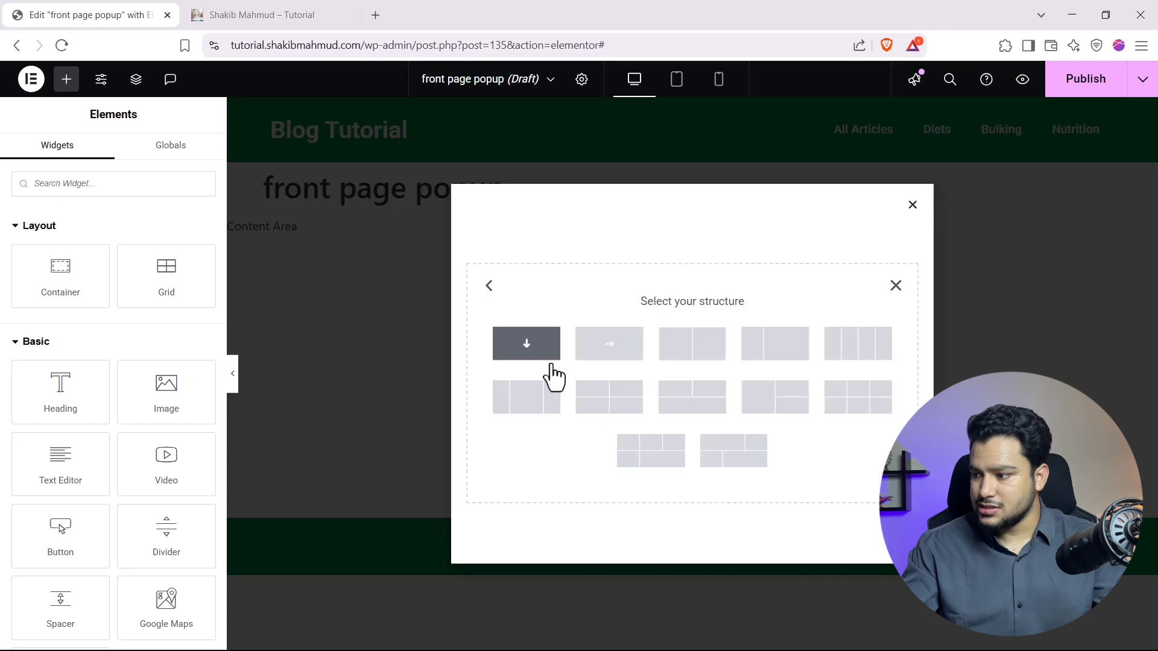
pyautogui.click(524, 356)
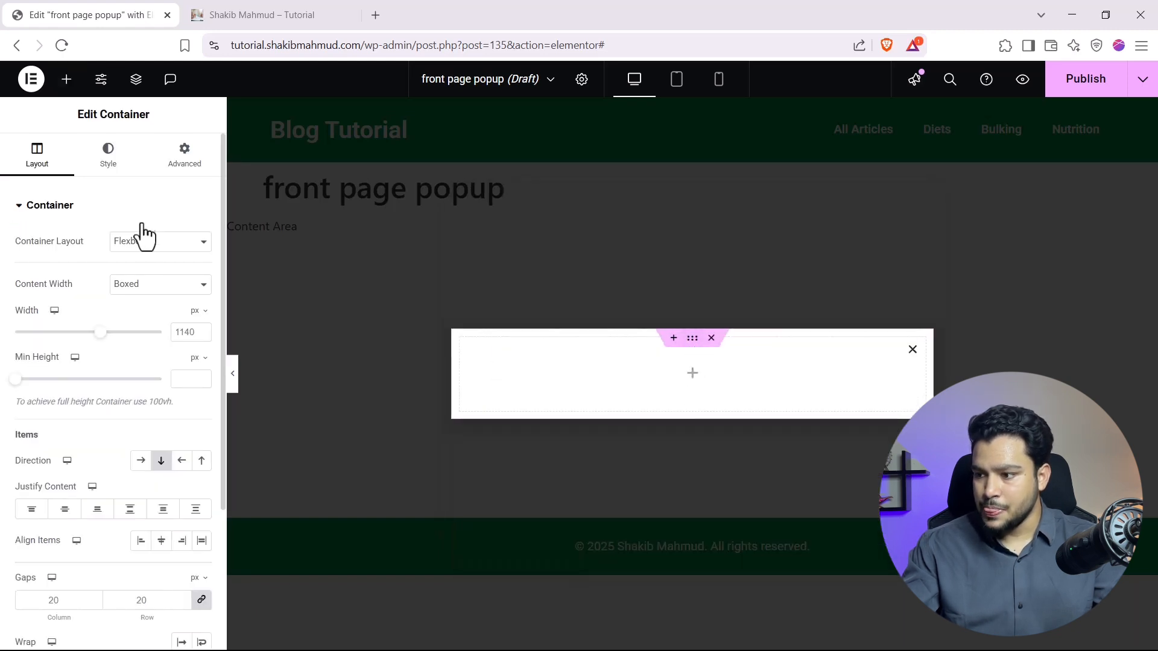
# Step: Give the popup container a classic background in solid black, #000000
pyautogui.click(108, 169)
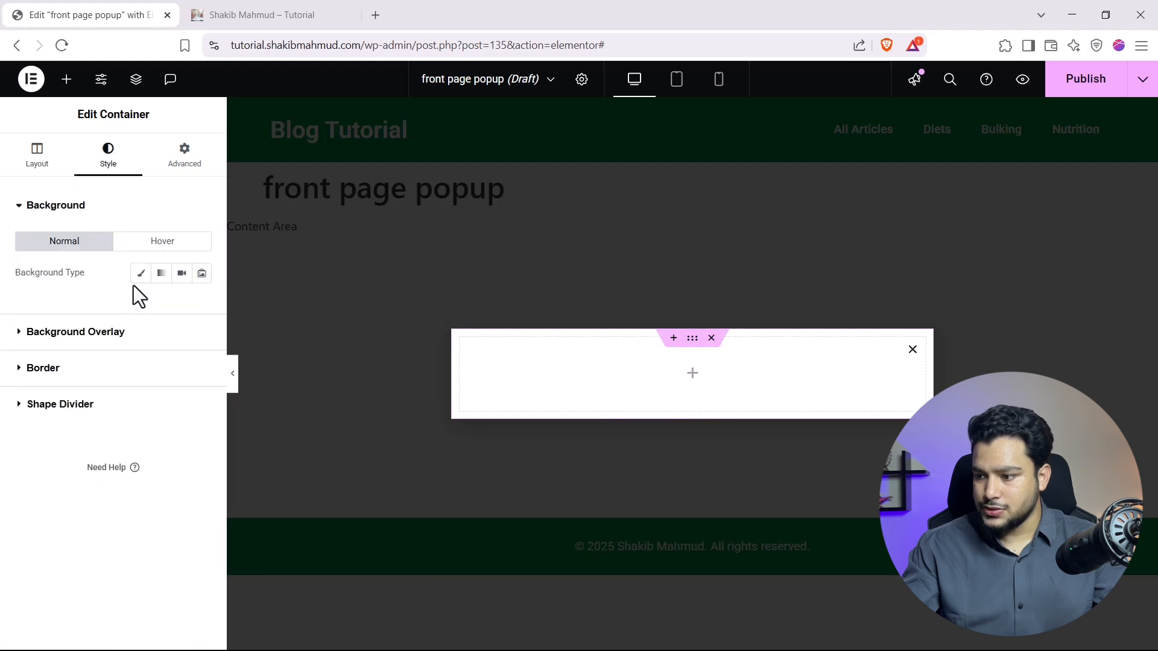
pyautogui.click(141, 273)
pyautogui.click(201, 305)
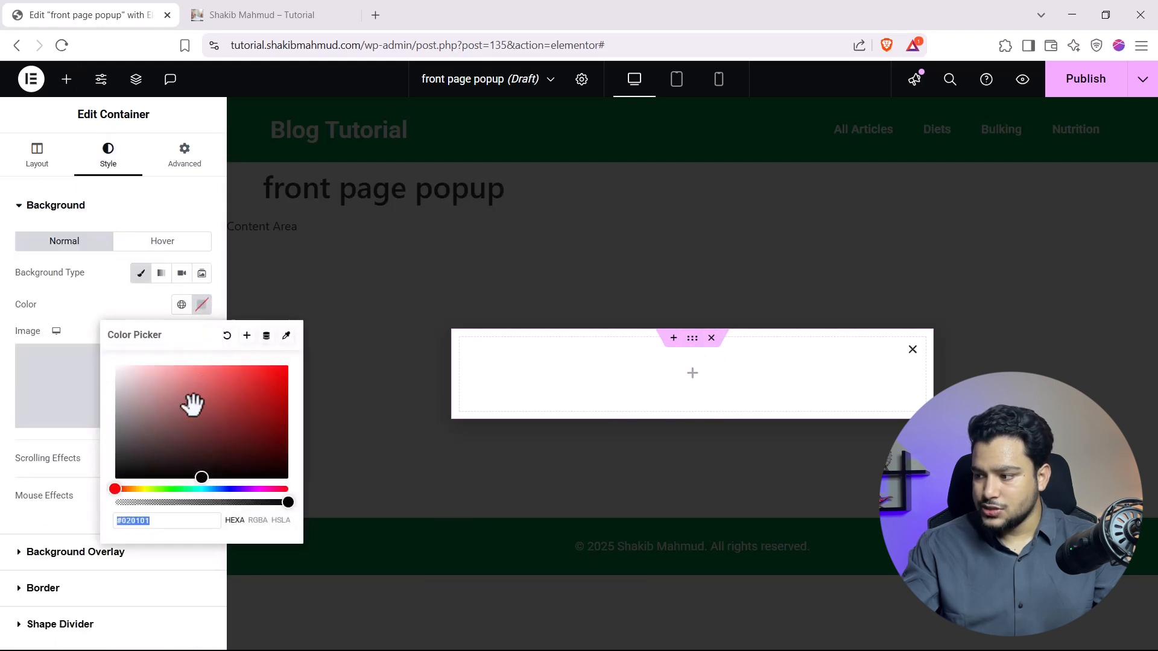
pyautogui.moveTo(143, 474); pyautogui.dragTo(103, 499)
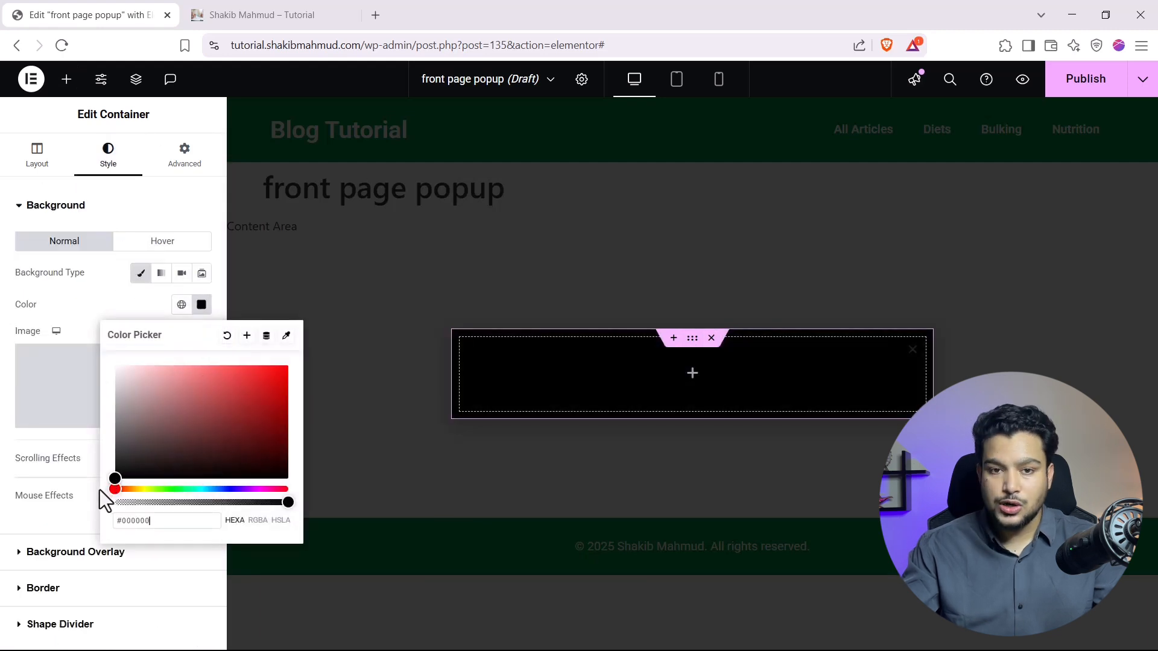
pyautogui.click(96, 312)
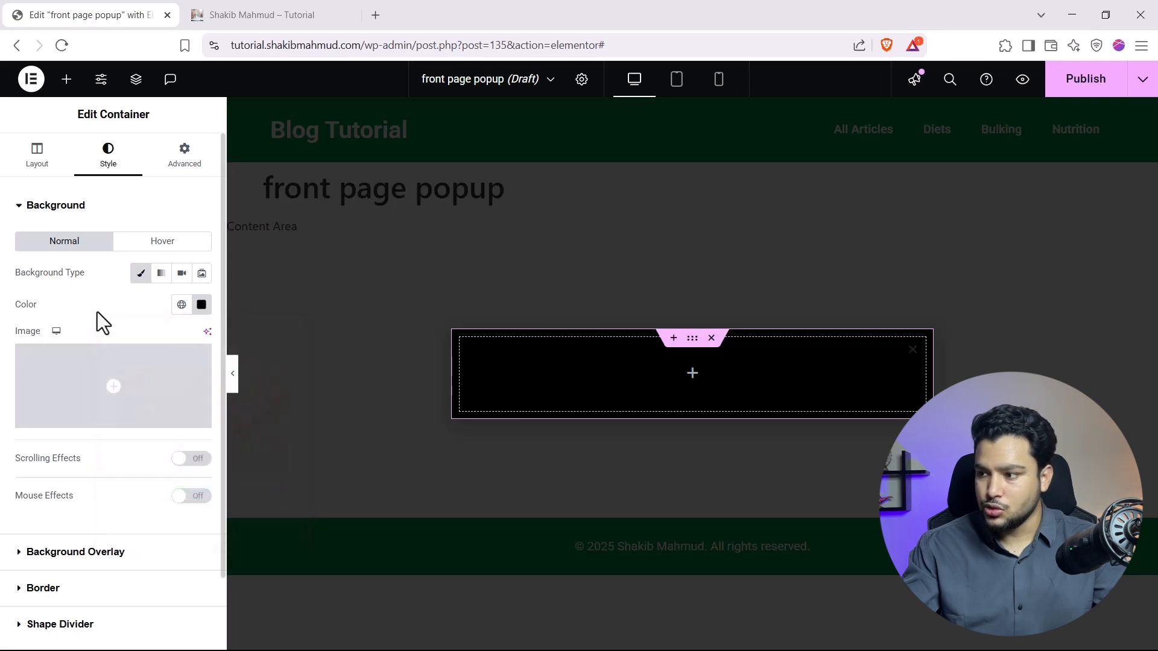
# Step: Search the web in a new browser tab for "red color hex code"
pyautogui.click(375, 15)
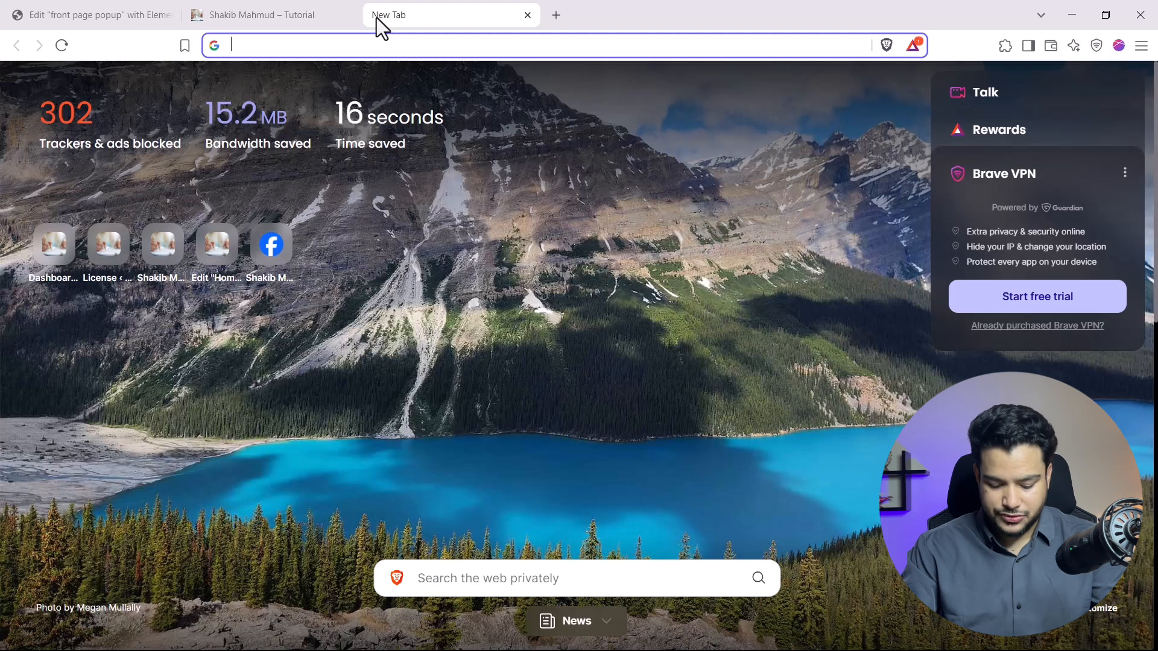
pyautogui.write('red color')
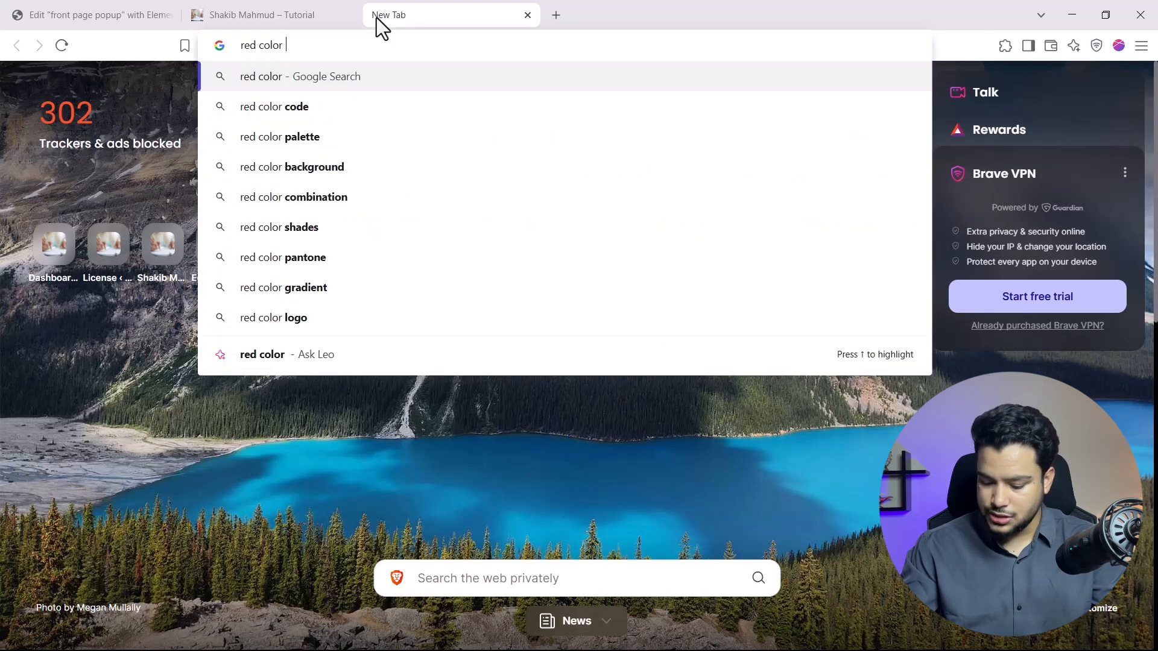
pyautogui.write(' hex code')
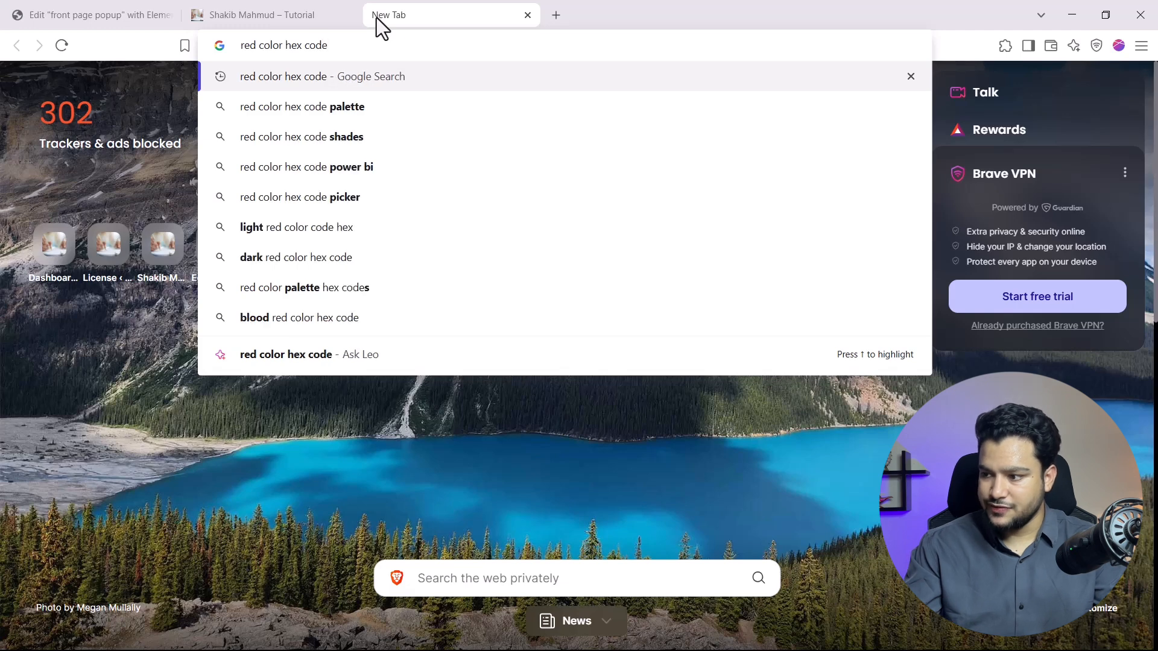
pyautogui.press('Return')
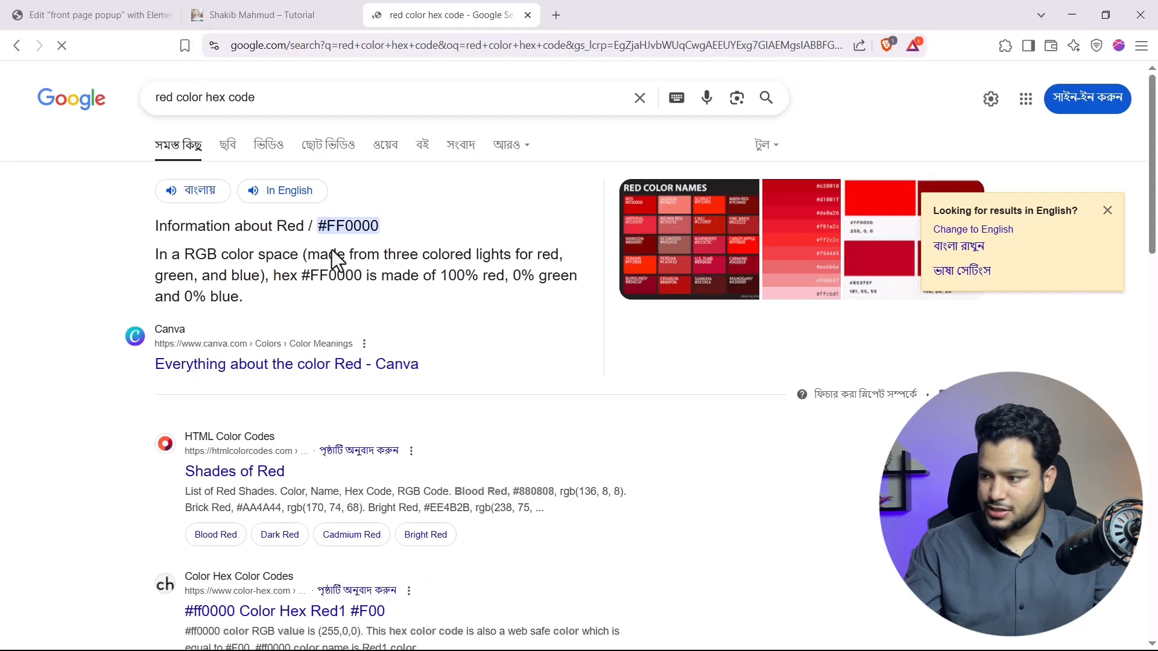
# Step: Copy the red hex code #FF0000 from the search results and apply it as the popup container's background color
pyautogui.tripleClick(351, 226)
pyautogui.click(351, 226)
pyautogui.moveTo(313, 226); pyautogui.dragTo(370, 233)
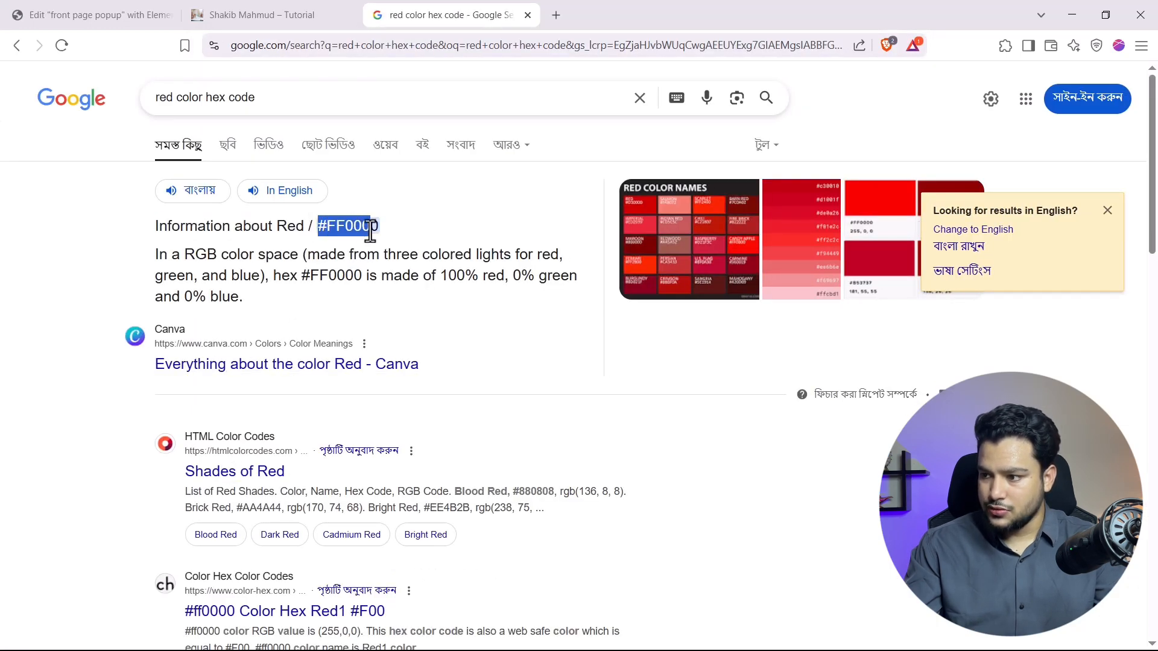
pyautogui.rightClick(381, 241)
pyautogui.click(378, 248)
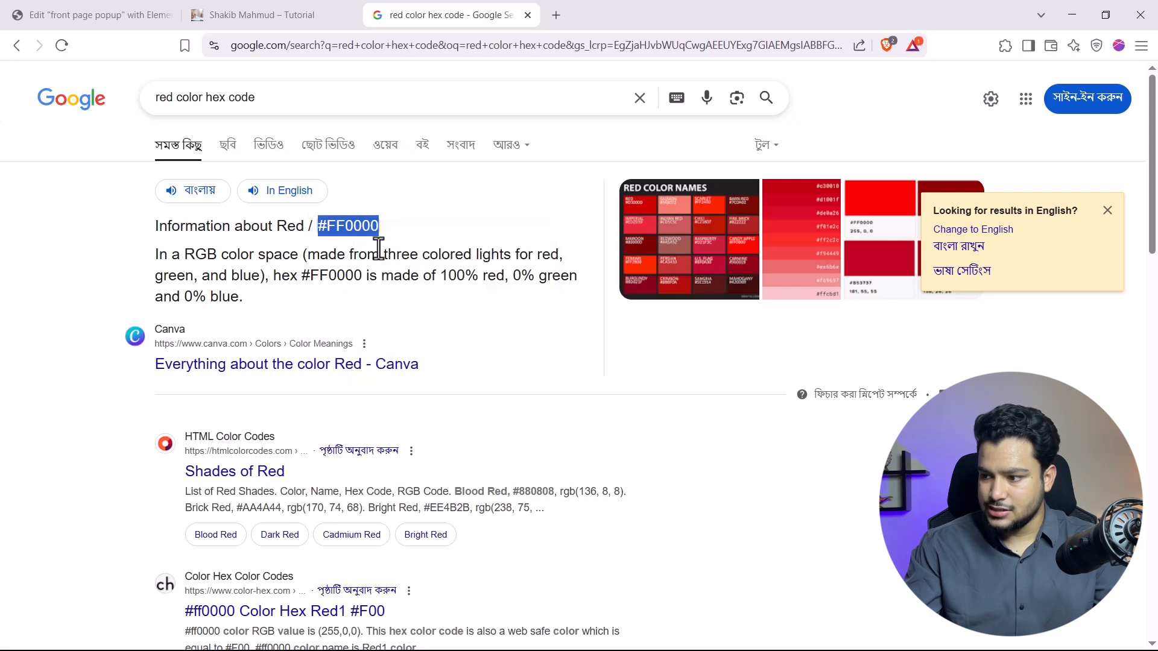
pyautogui.click(80, 17)
pyautogui.click(201, 304)
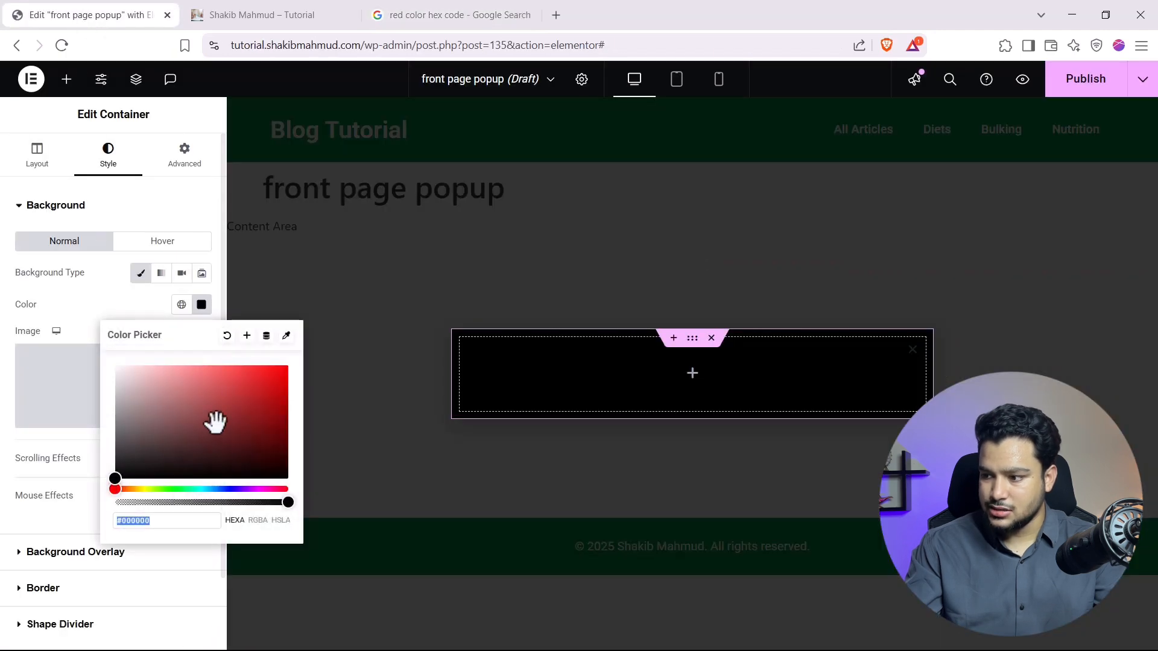
pyautogui.rightClick(140, 520)
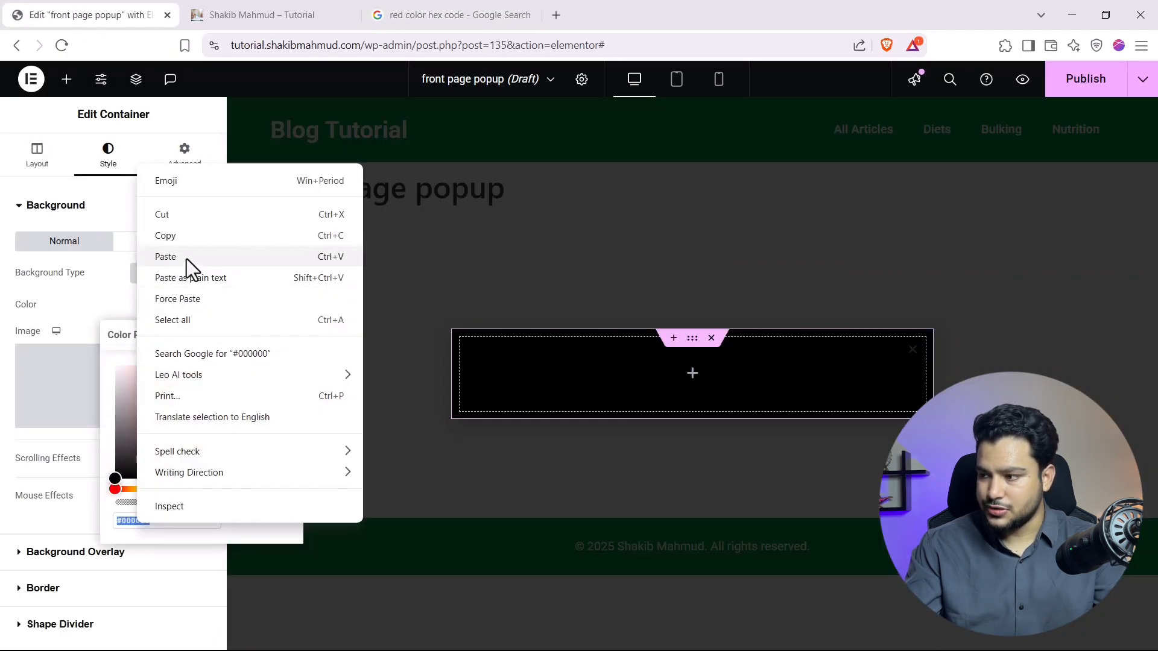
pyautogui.click(186, 259)
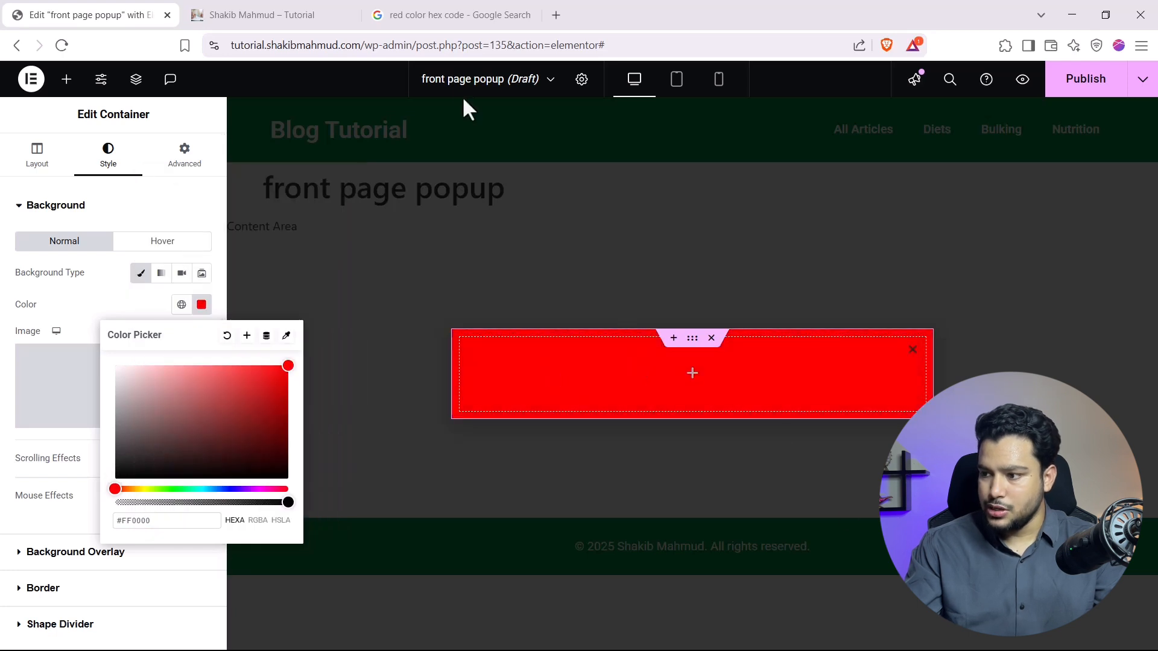
# Step: Return to the search results tab and search for "blue color hex code"
pyautogui.click(453, 15)
pyautogui.doubleClick(164, 99)
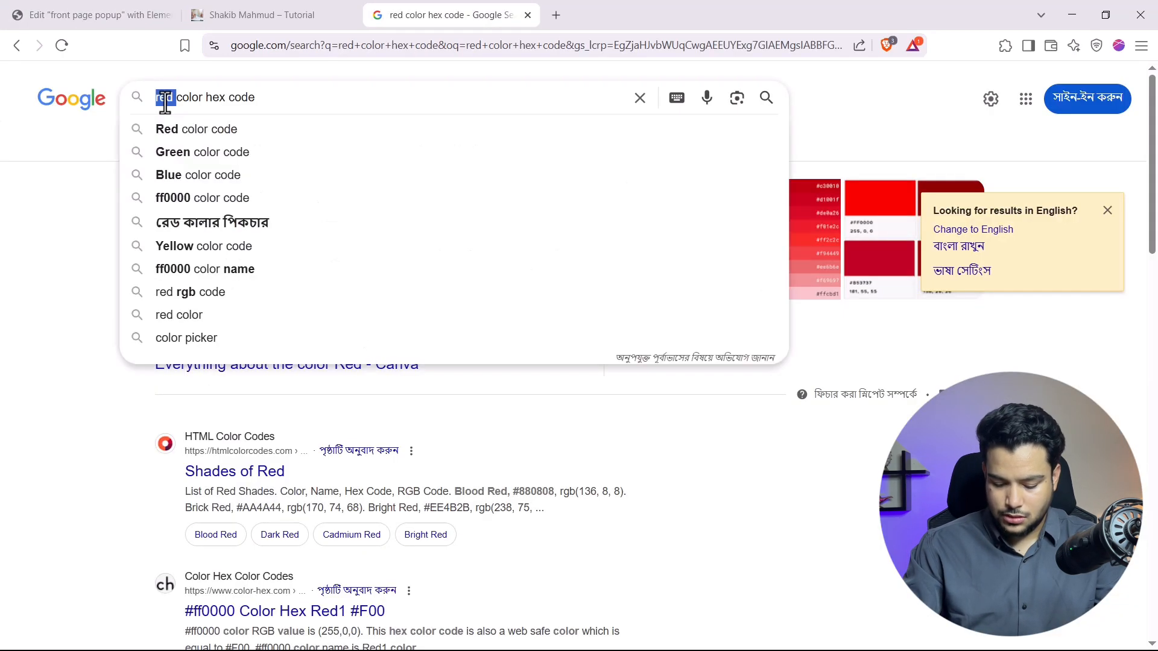
pyautogui.write('blue')
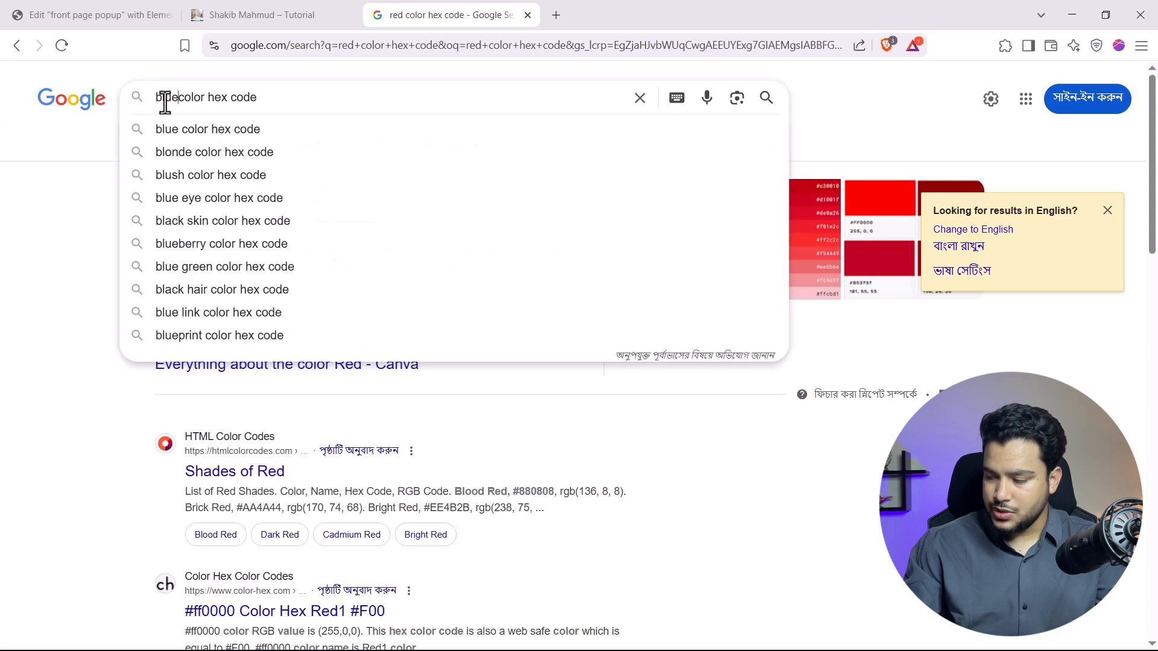
pyautogui.press('Return')
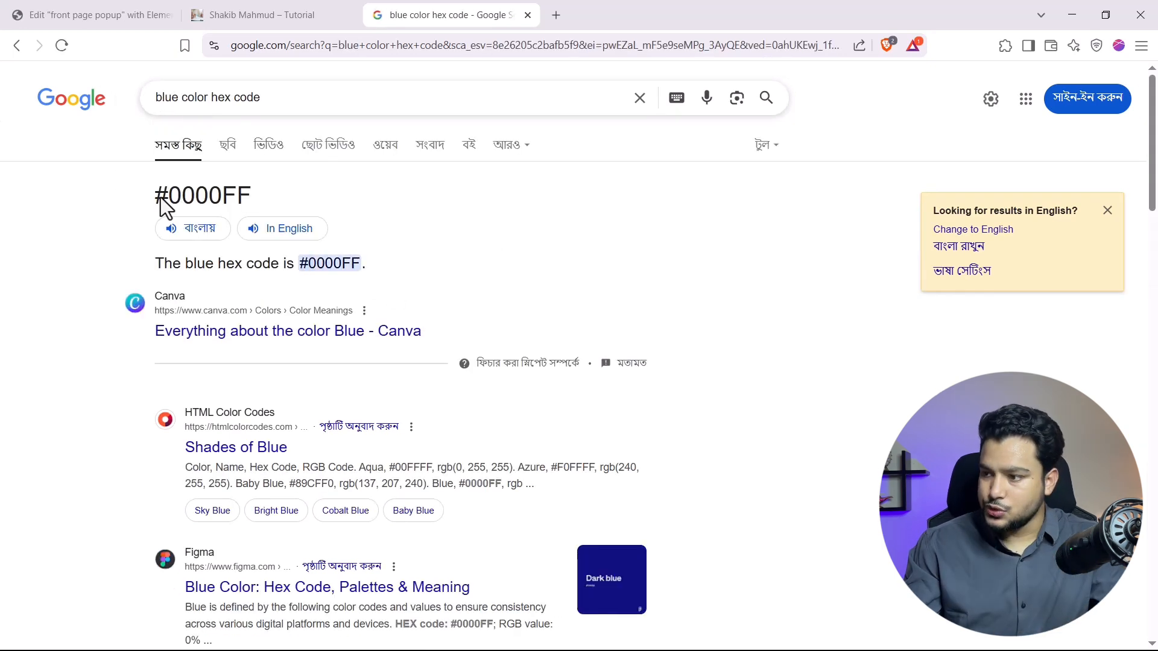
# Step: Switch to the popup editor tab and set the container's background color to black
pyautogui.click(108, 12)
pyautogui.moveTo(130, 452); pyautogui.dragTo(102, 508)
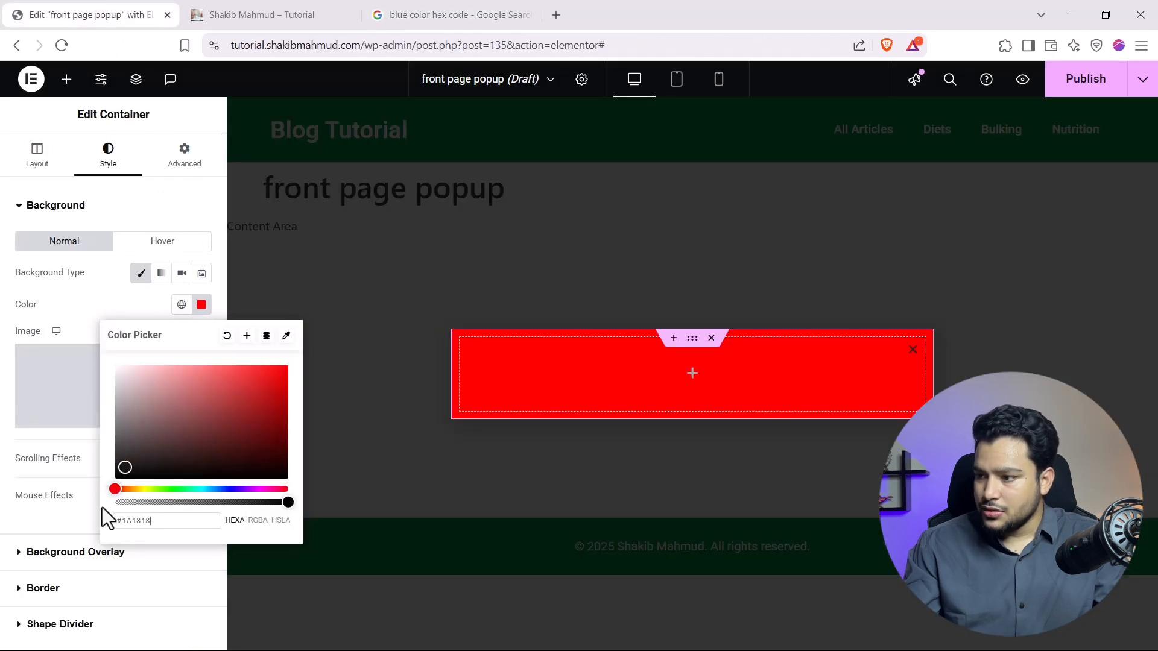
pyautogui.click(66, 285)
# Step: Add a Heading widget to the popup container with the title "GET OFFER"
pyautogui.click(67, 79)
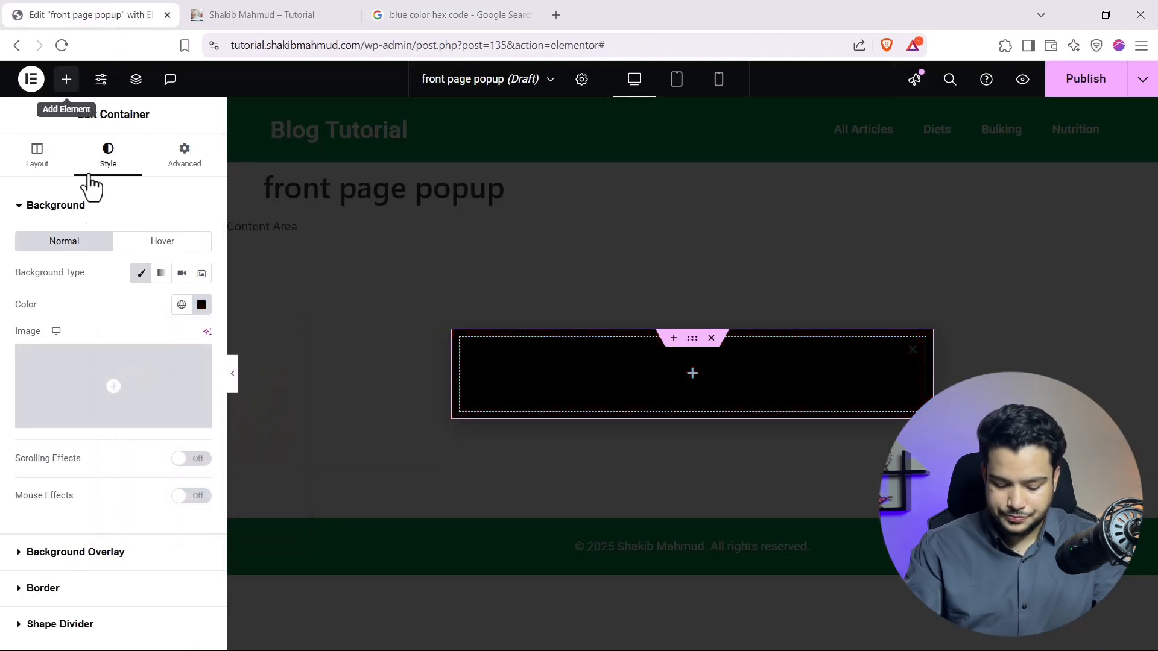
pyautogui.write('head')
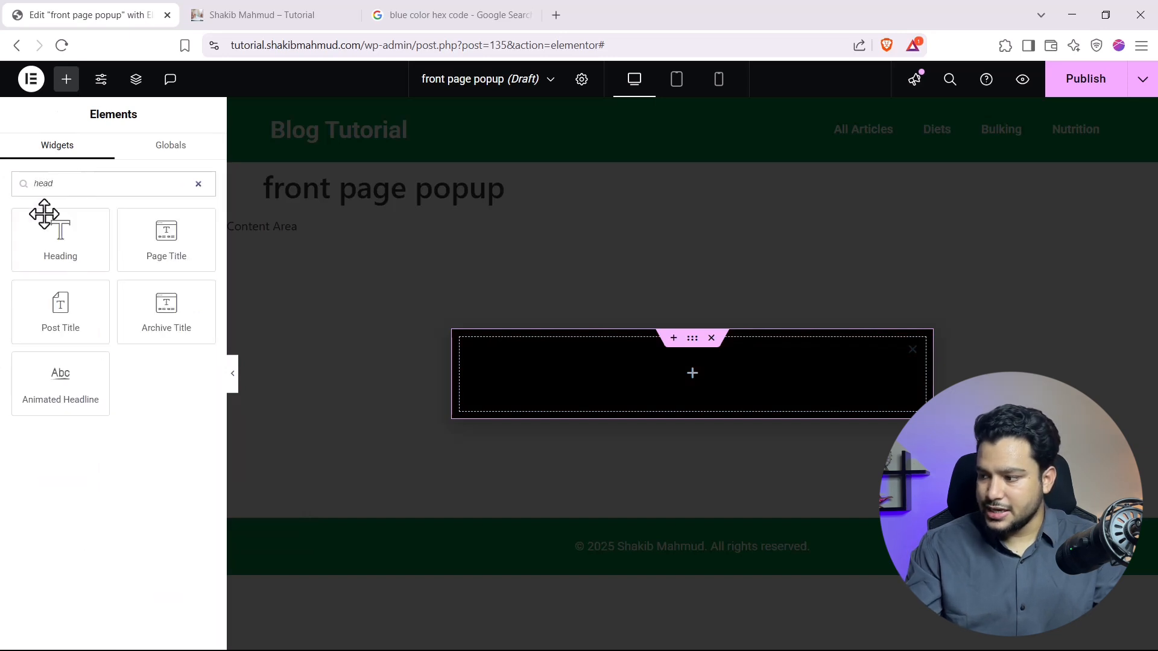
pyautogui.moveTo(44, 214); pyautogui.dragTo(623, 393)
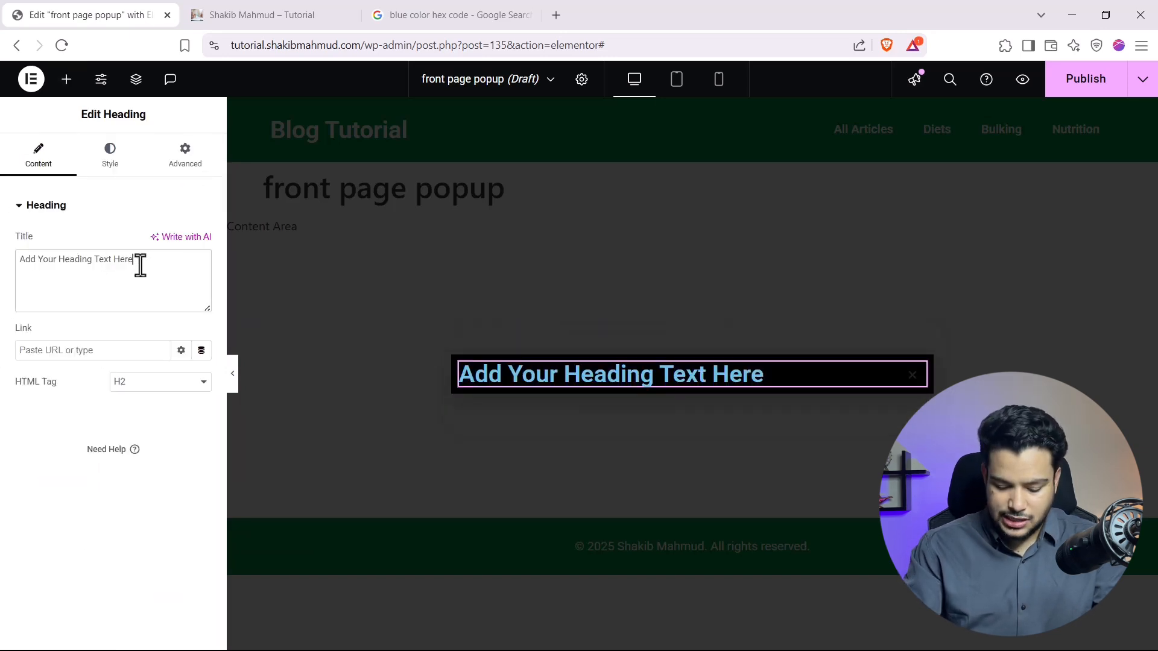
pyautogui.moveTo(137, 261); pyautogui.dragTo(1, 270)
pyautogui.write('GE')
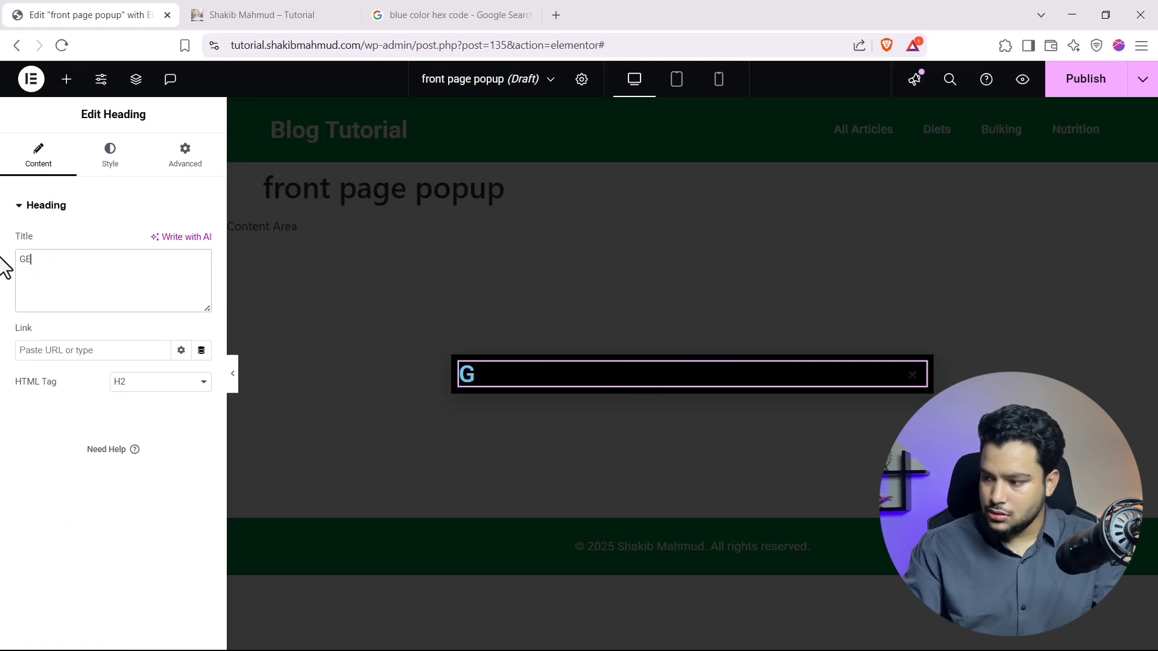
pyautogui.write('T OFFER')
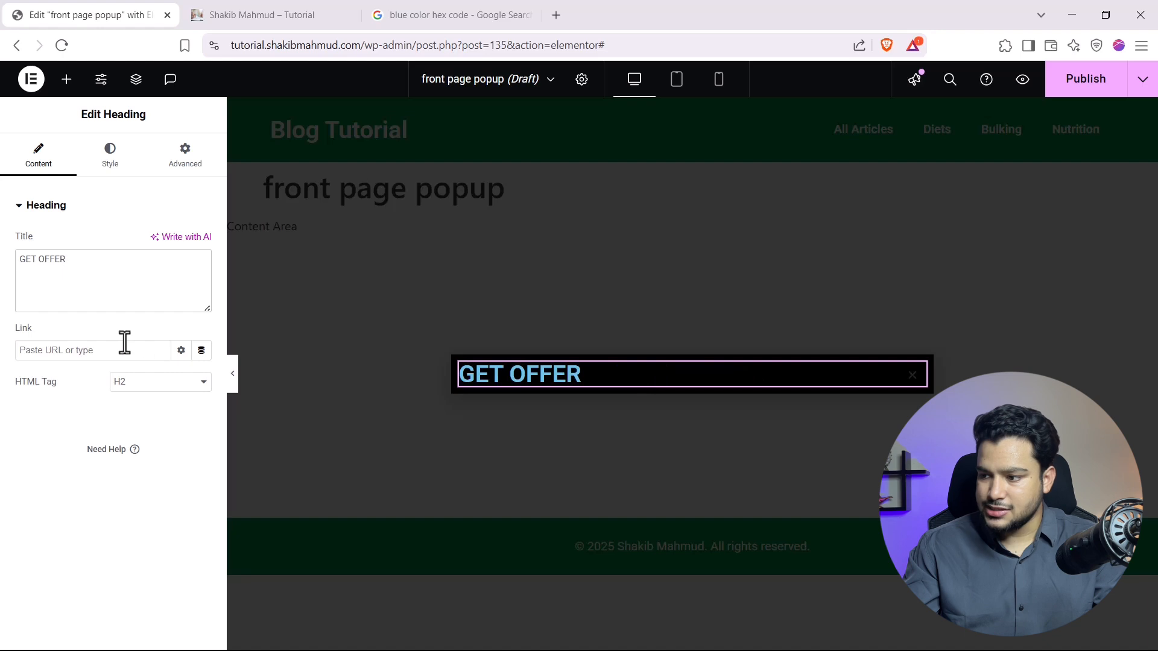
# Step: Center the "GET OFFER" heading and set its font size to 40 px
pyautogui.click(101, 171)
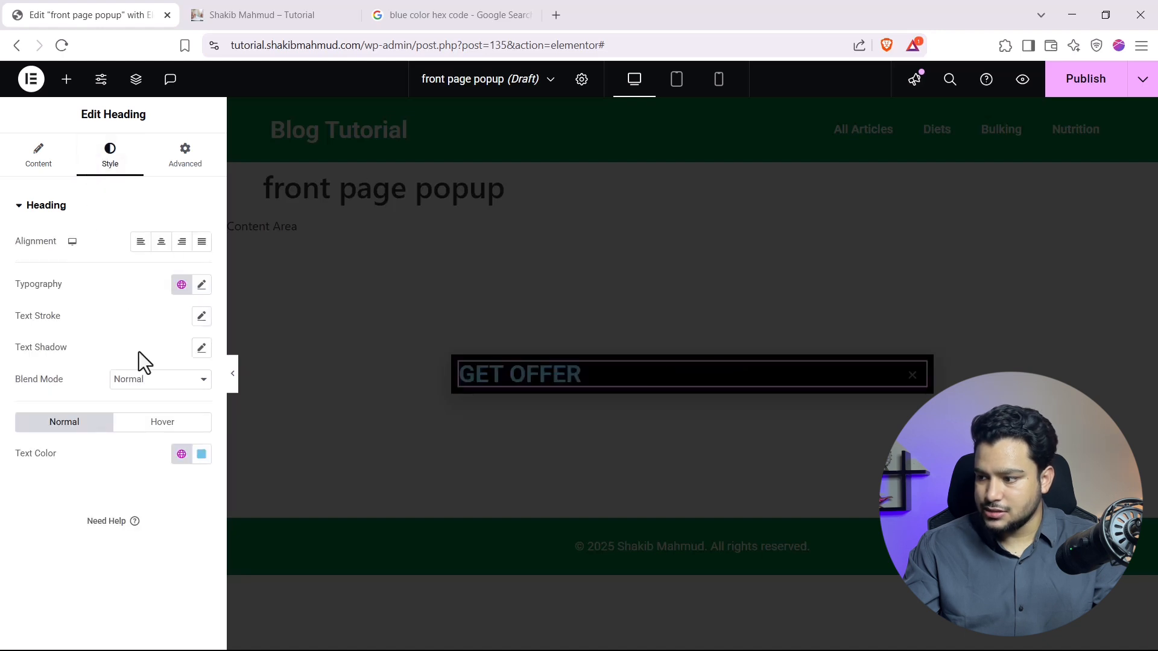
pyautogui.click(162, 245)
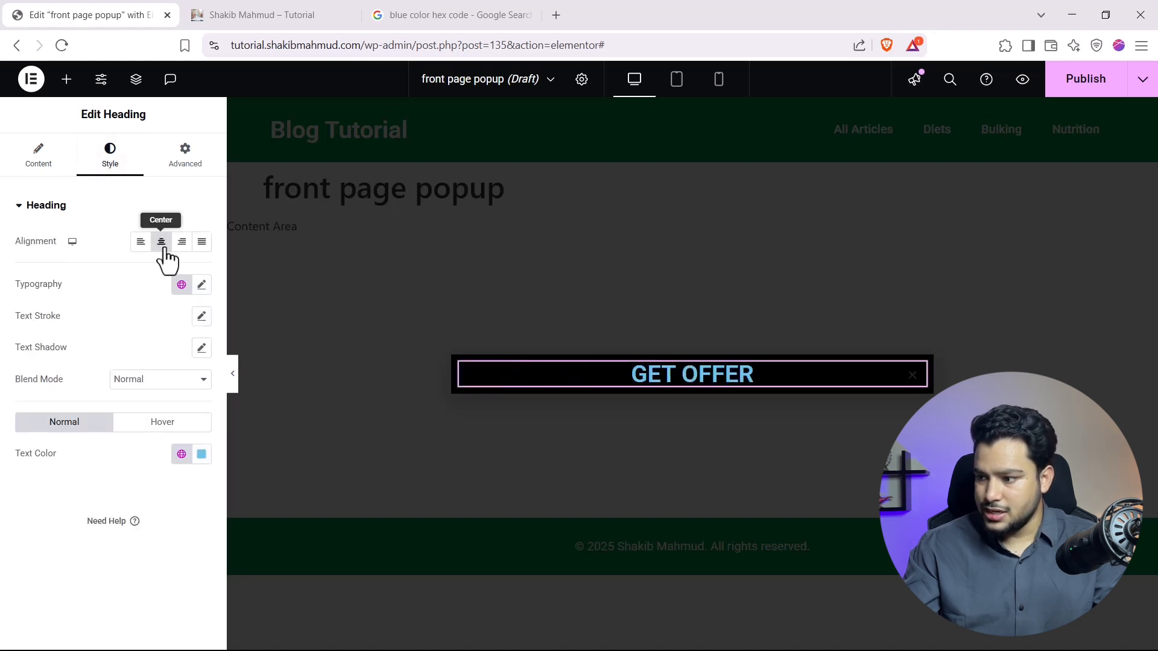
pyautogui.click(203, 285)
pyautogui.moveTo(26, 404); pyautogui.dragTo(56, 422)
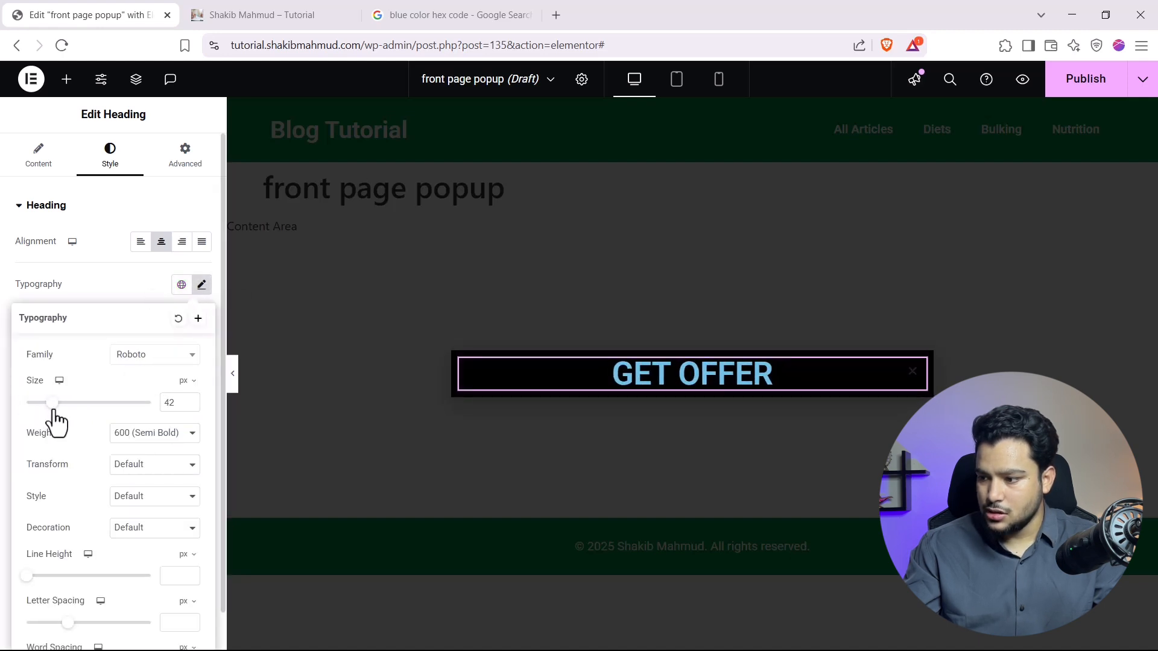
pyautogui.click(190, 407)
pyautogui.click(190, 407)
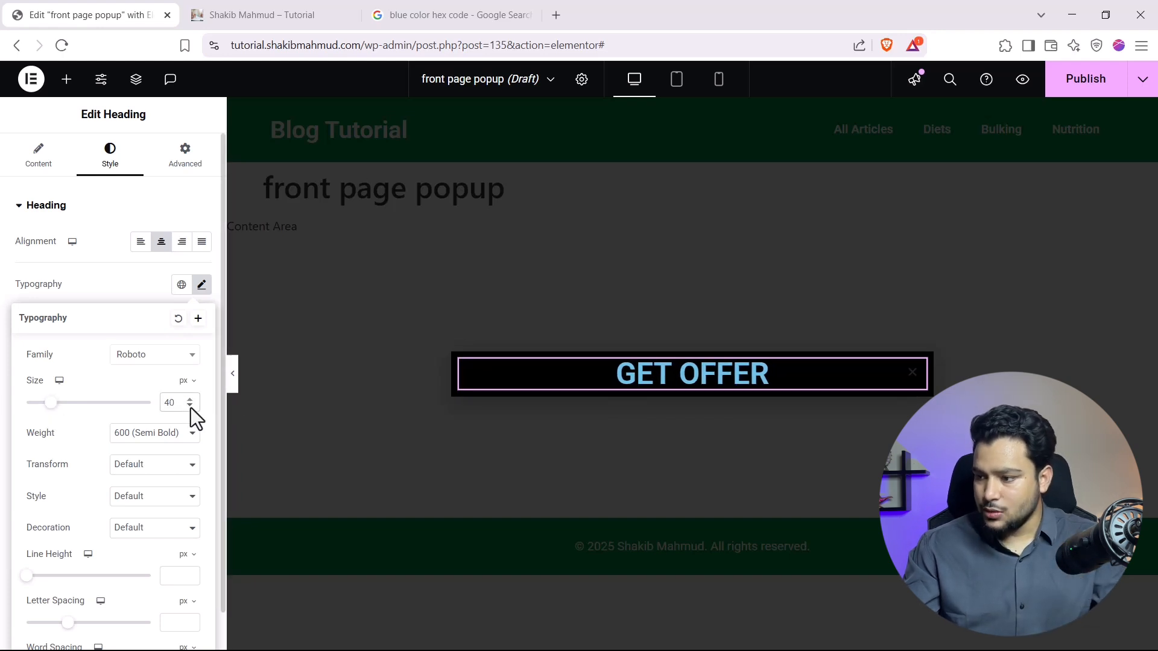
pyautogui.click(89, 266)
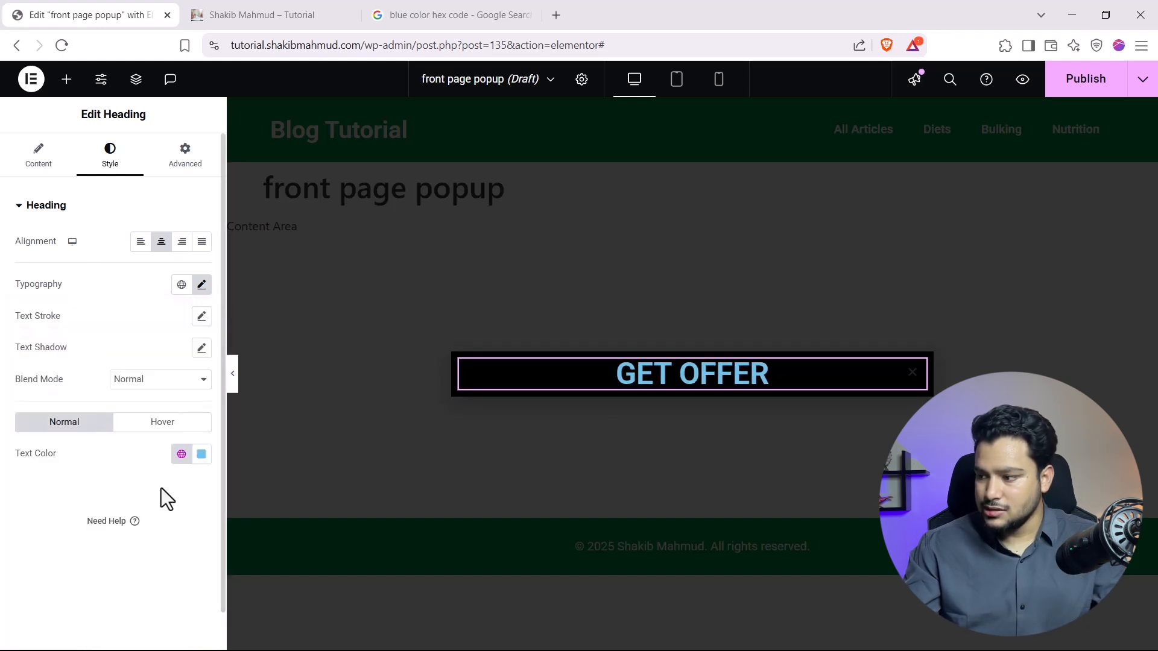
# Step: Change the "GET OFFER" heading's text color to white
pyautogui.click(201, 454)
pyautogui.moveTo(165, 318); pyautogui.dragTo(113, 247)
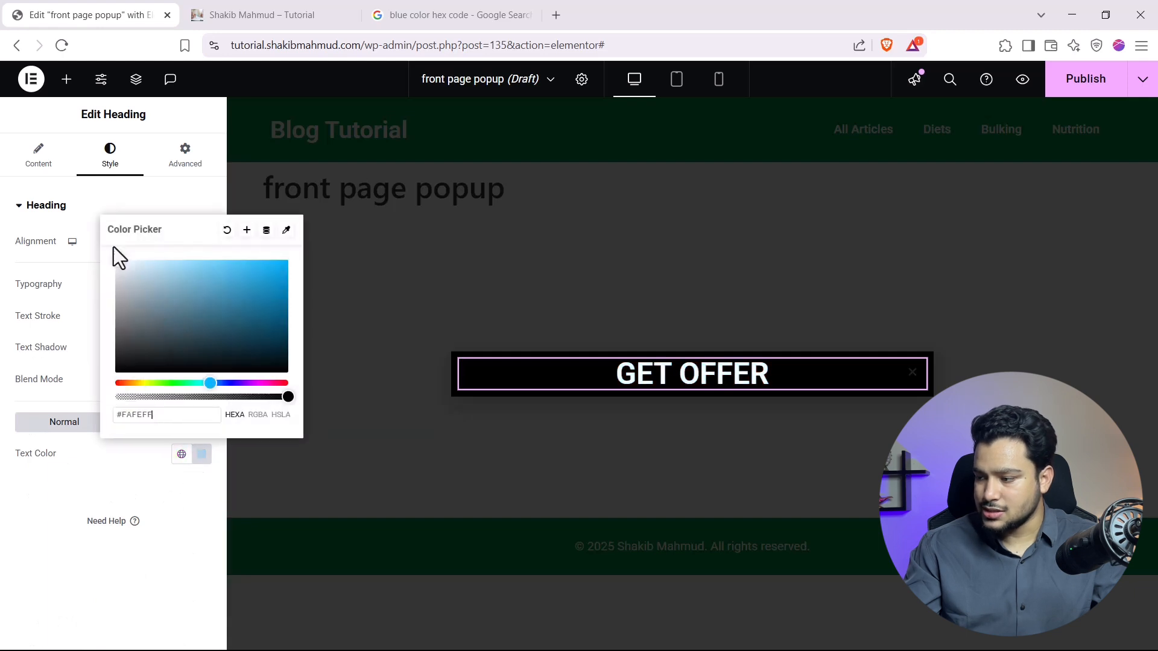
pyautogui.click(64, 624)
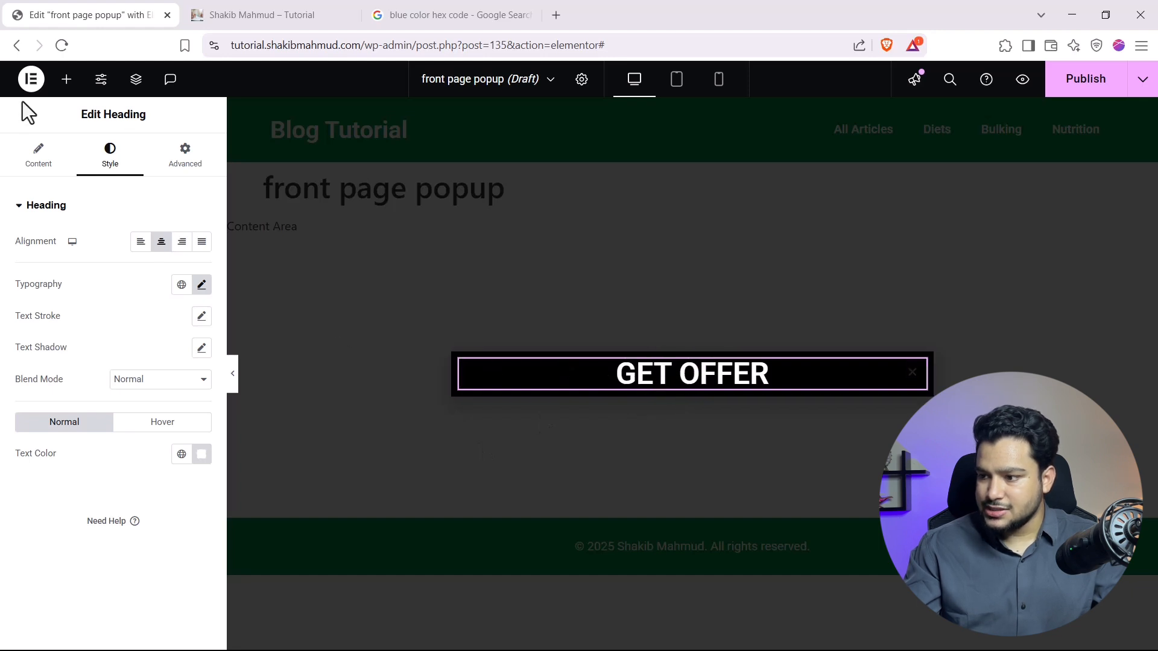
# Step: Add a Text Editor widget below the heading reading "Subscribe to the email and get 20% off for the next purchase"
pyautogui.click(66, 79)
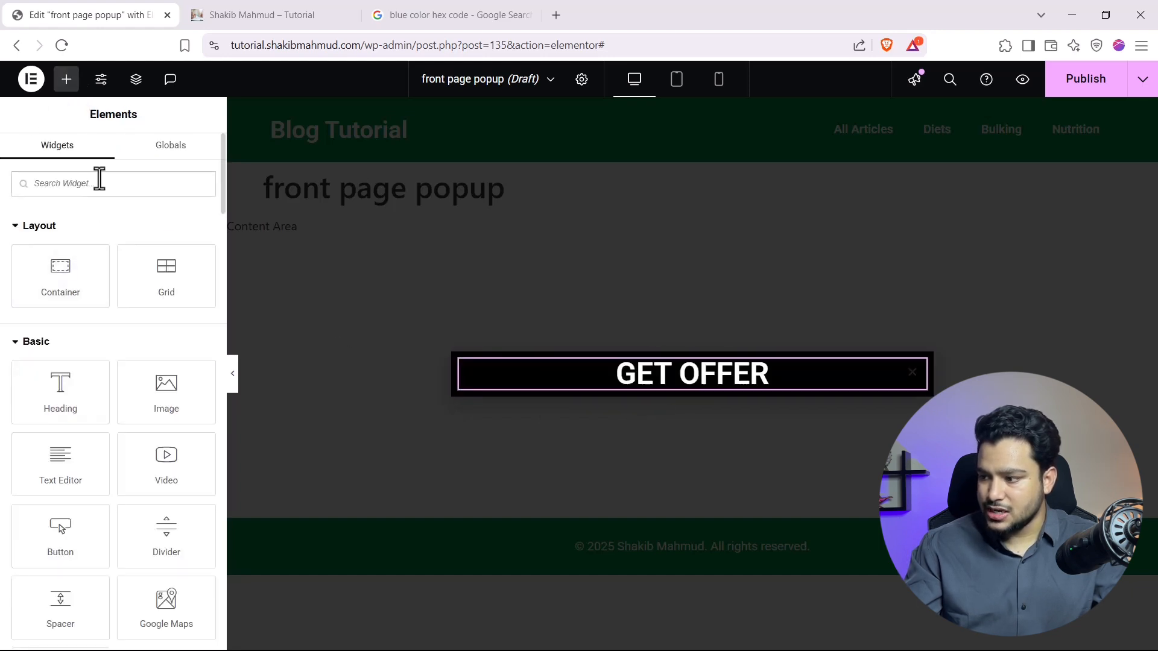
pyautogui.moveTo(62, 460); pyautogui.dragTo(646, 377)
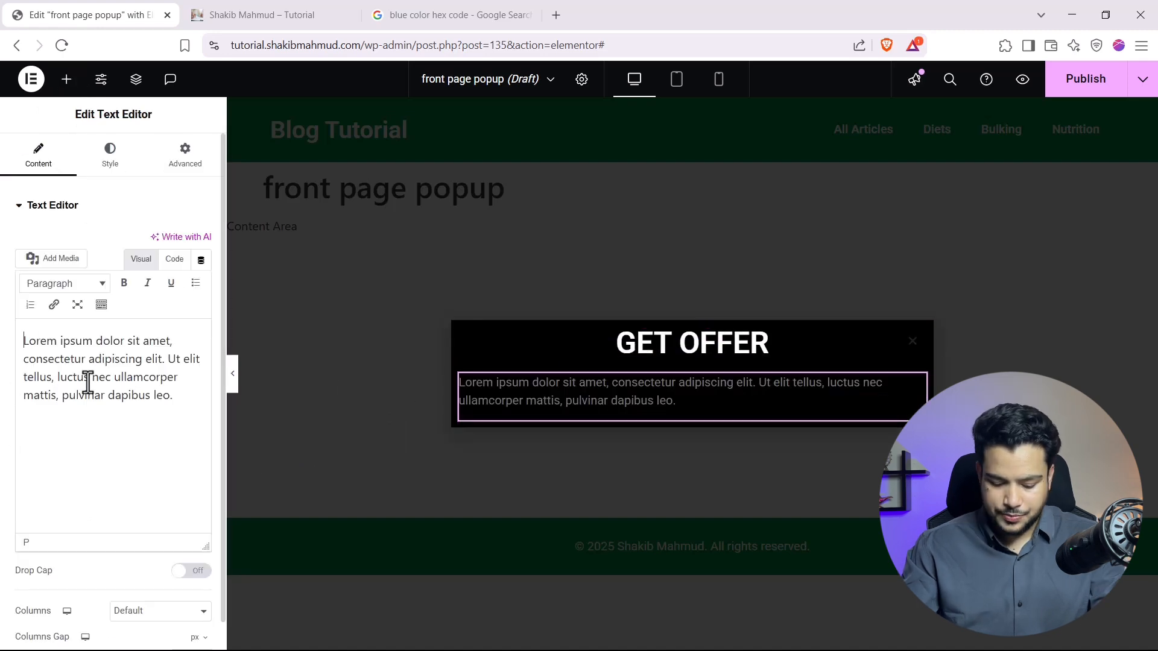
pyautogui.moveTo(187, 395); pyautogui.dragTo(2, 296)
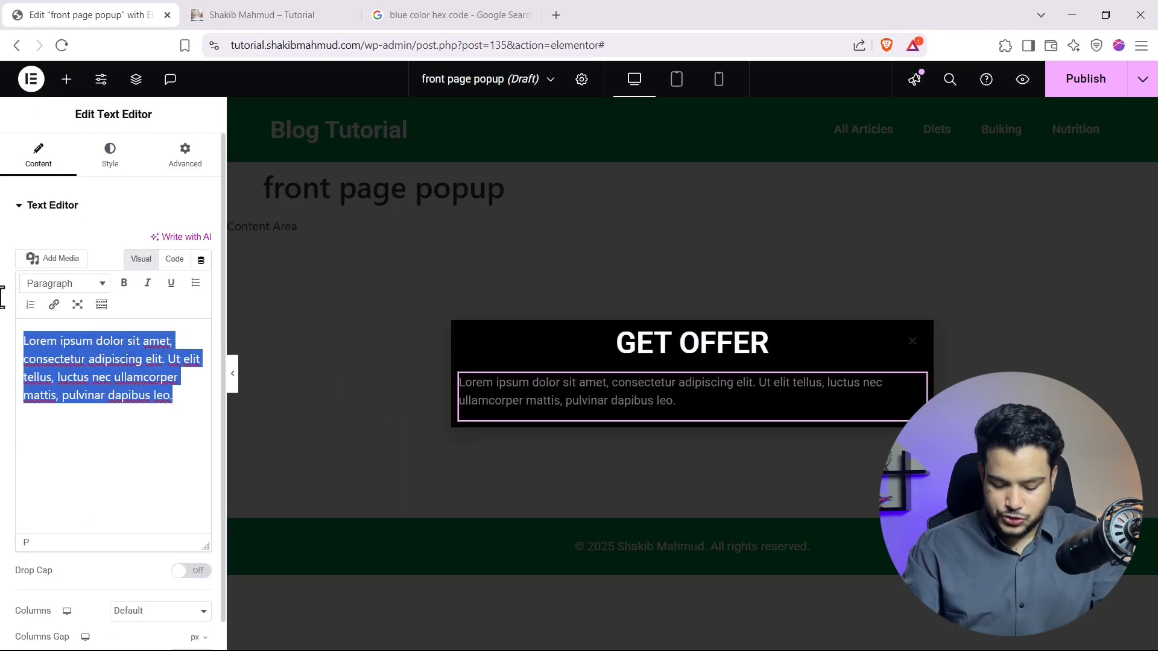
pyautogui.write('Subscribe to the email and get 20')
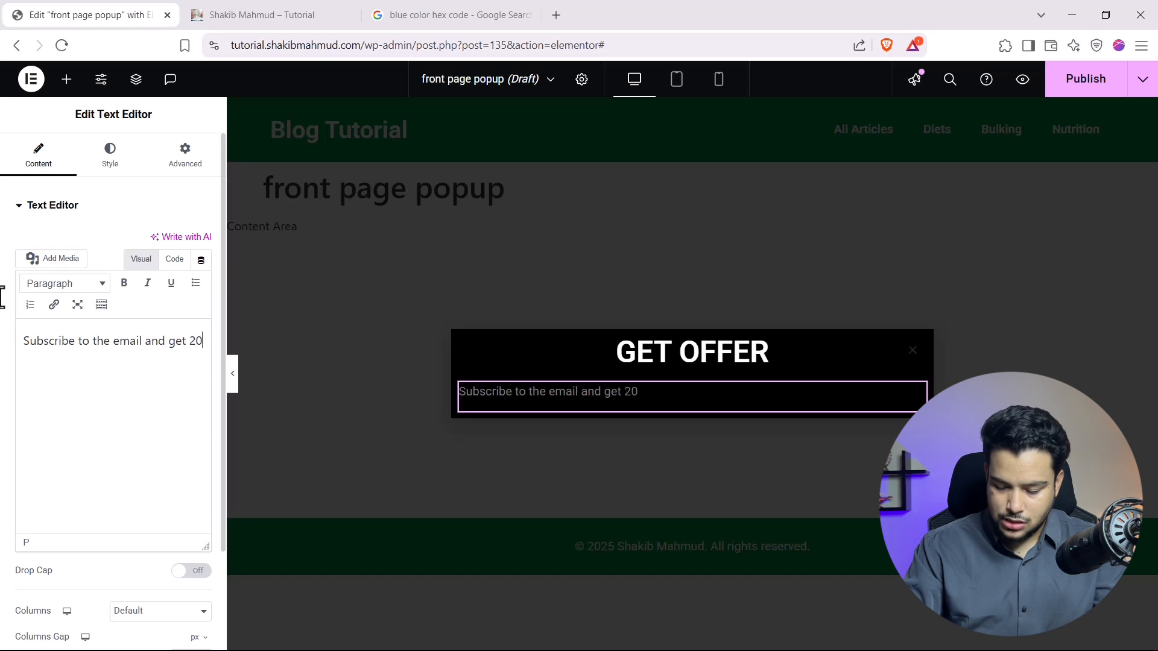
pyautogui.write('% off for the')
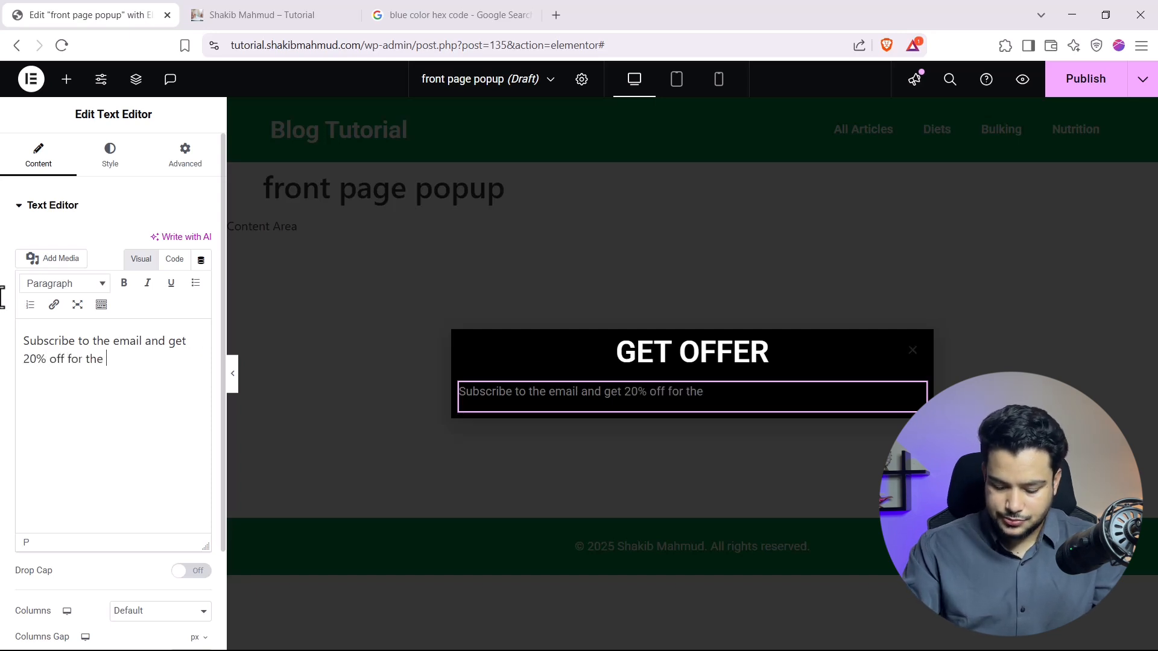
pyautogui.write('purchase')
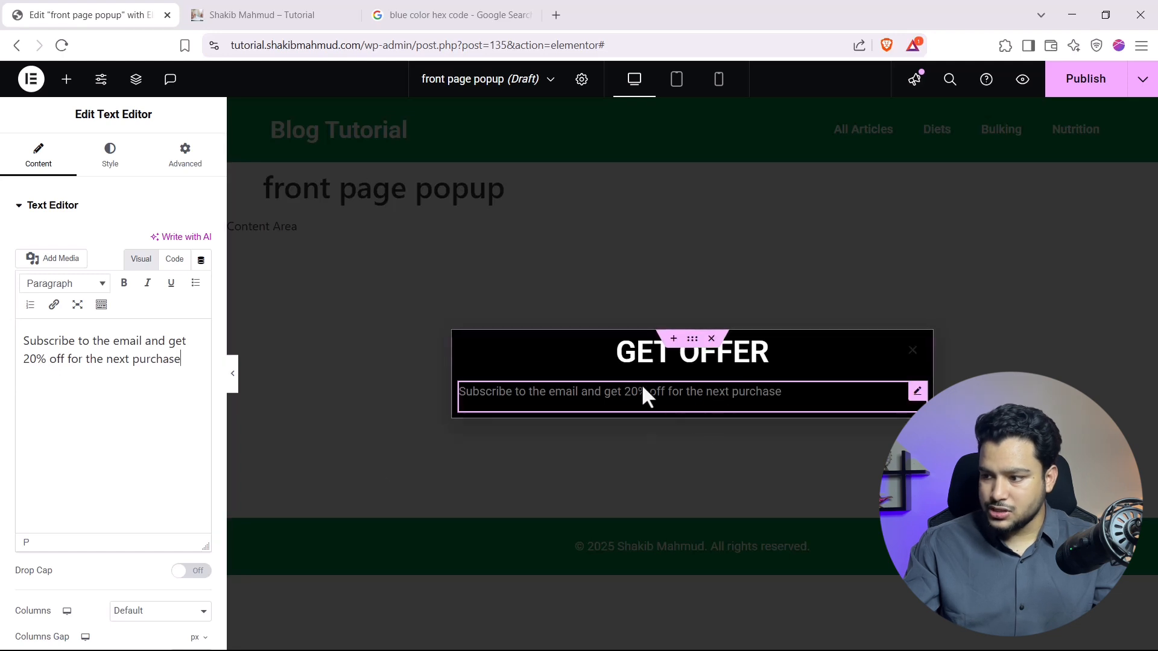
# Step: Style the subscription text with centered alignment, white text color and a 24 px font size
pyautogui.click(109, 158)
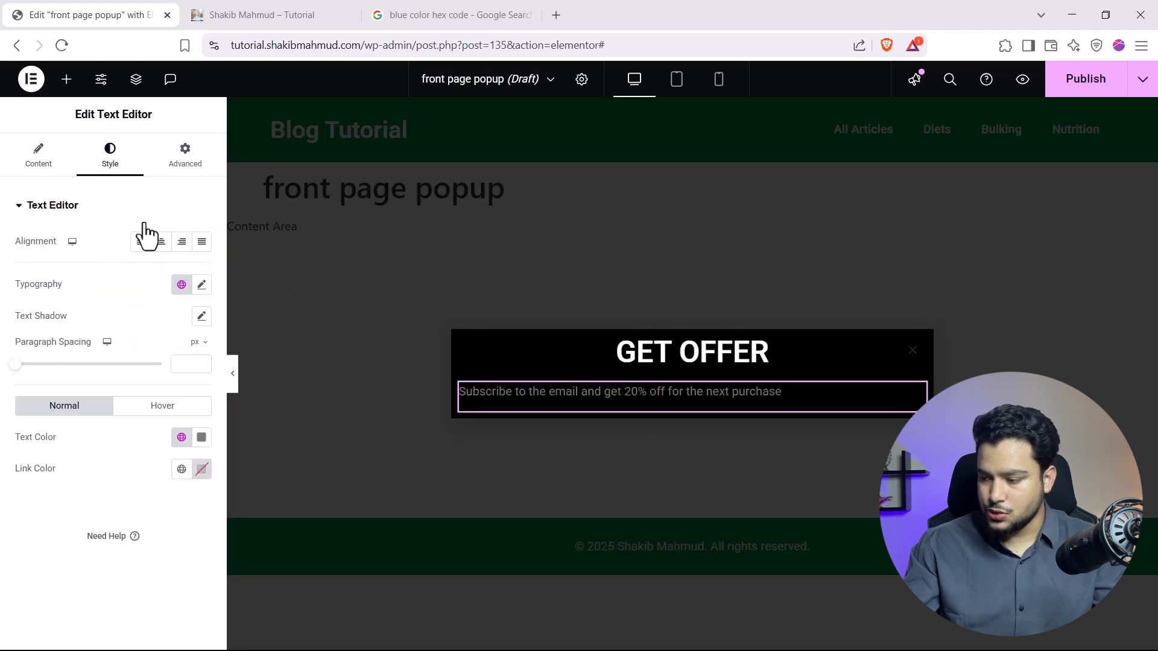
pyautogui.click(161, 241)
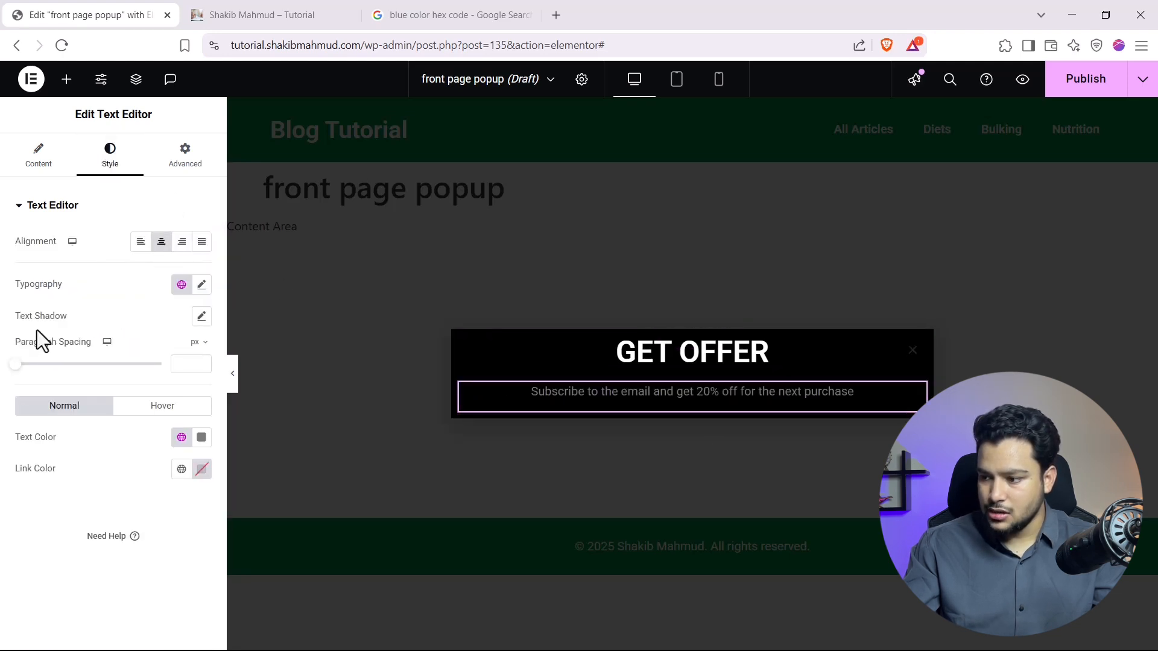
pyautogui.click(201, 439)
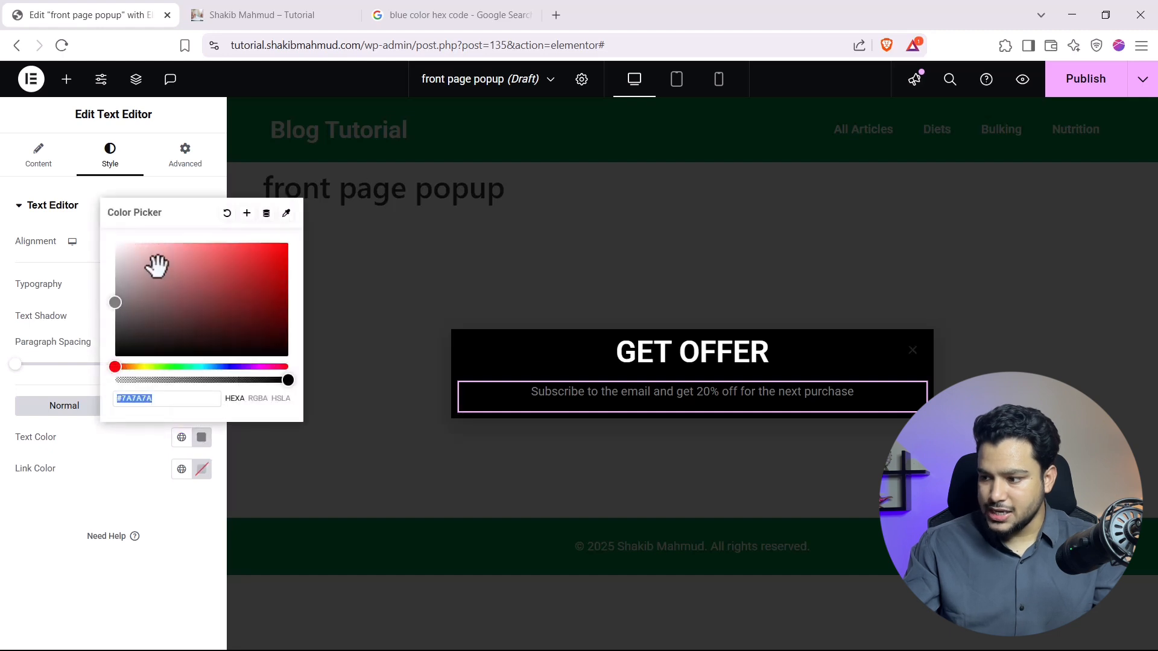
pyautogui.moveTo(154, 259); pyautogui.dragTo(100, 237)
pyautogui.click(100, 548)
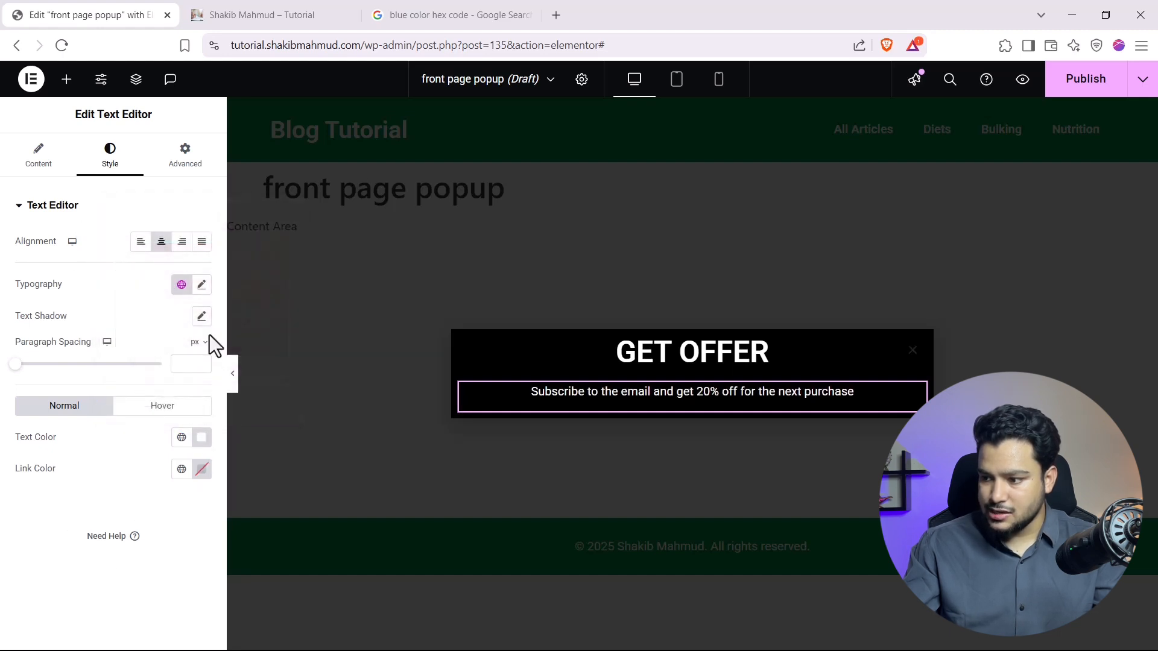
pyautogui.click(202, 286)
pyautogui.moveTo(26, 403); pyautogui.dragTo(41, 403)
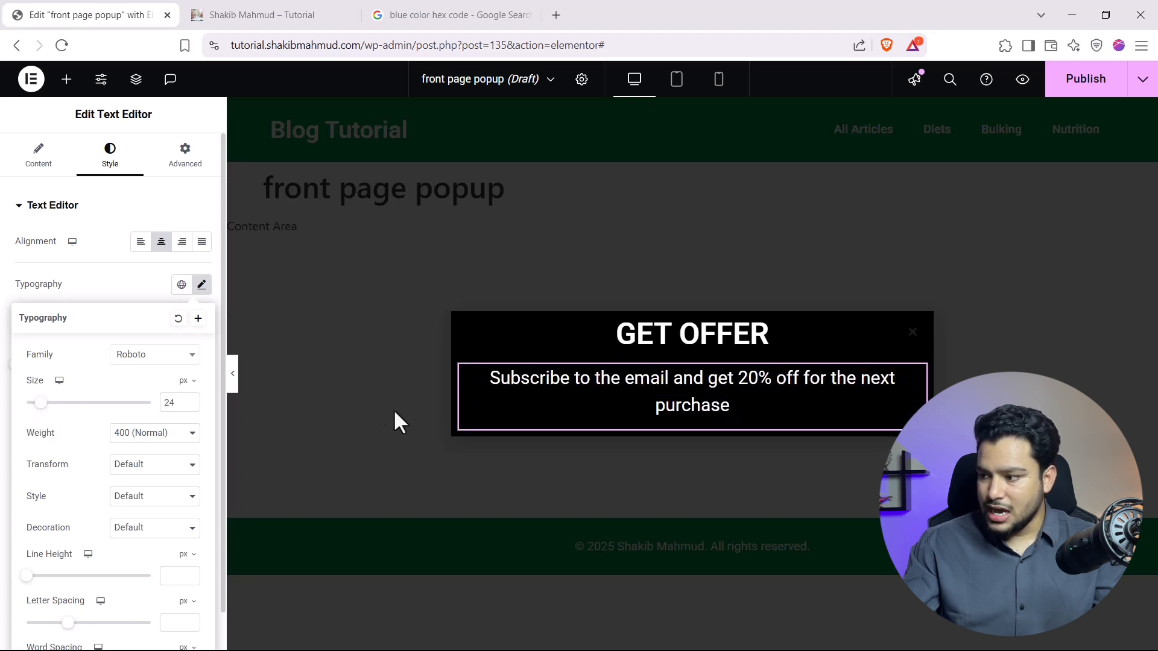
# Step: Find the Form widget and place it below the subscription text in the popup container
pyautogui.click(66, 79)
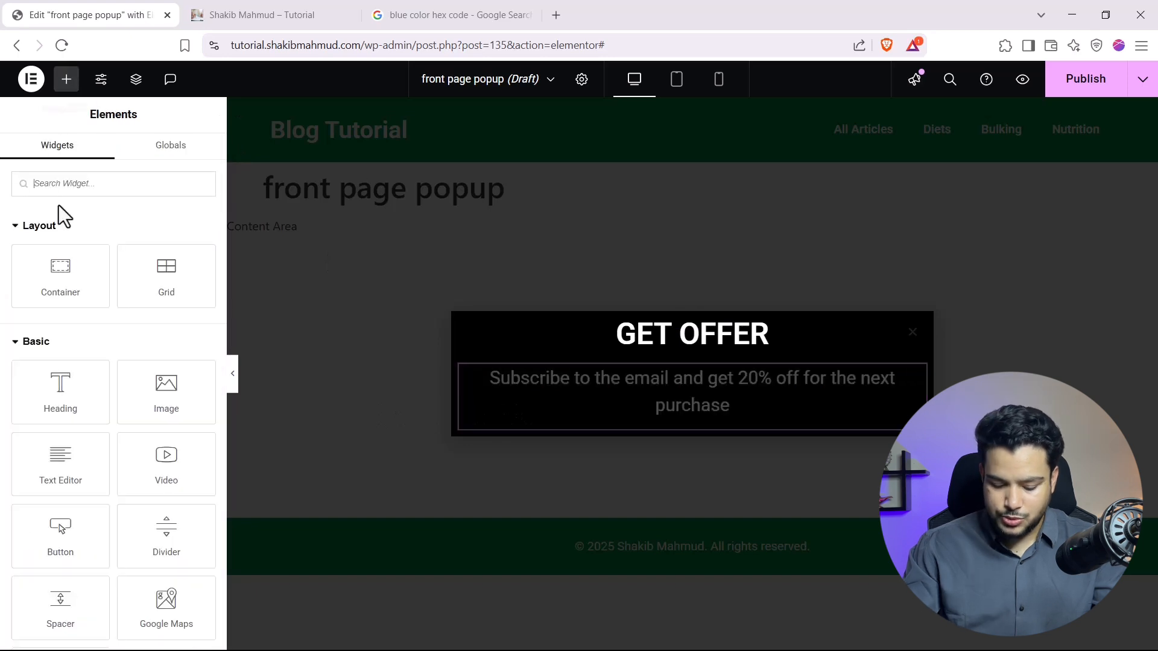
pyautogui.click(54, 188)
pyautogui.write('form')
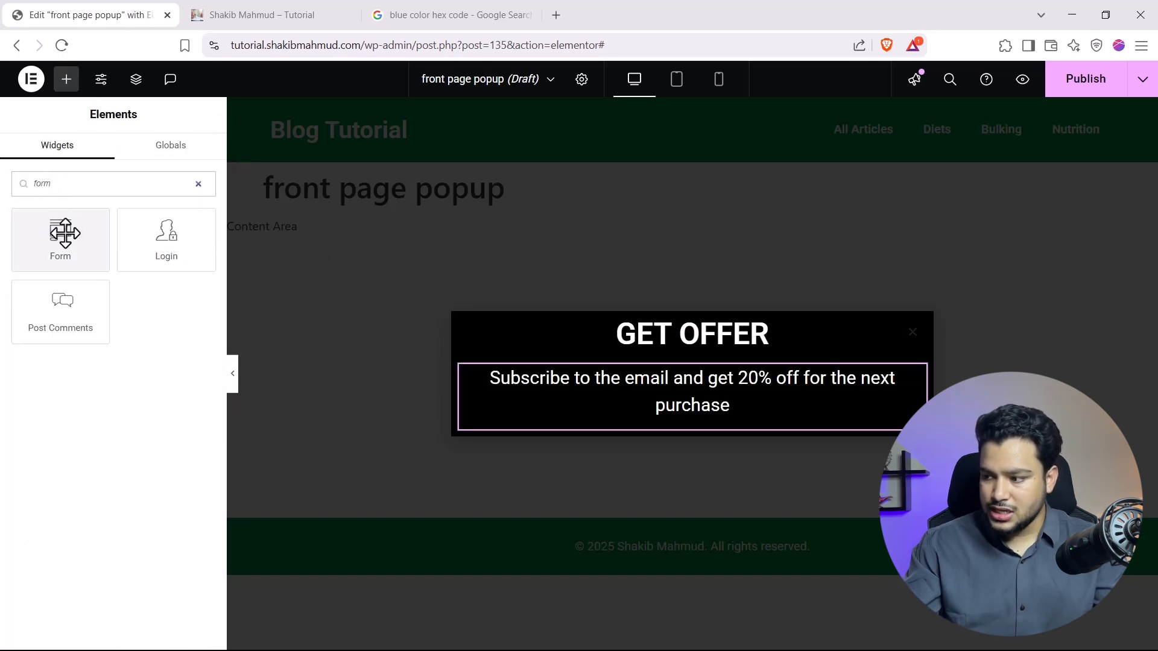
pyautogui.moveTo(64, 236); pyautogui.dragTo(616, 409)
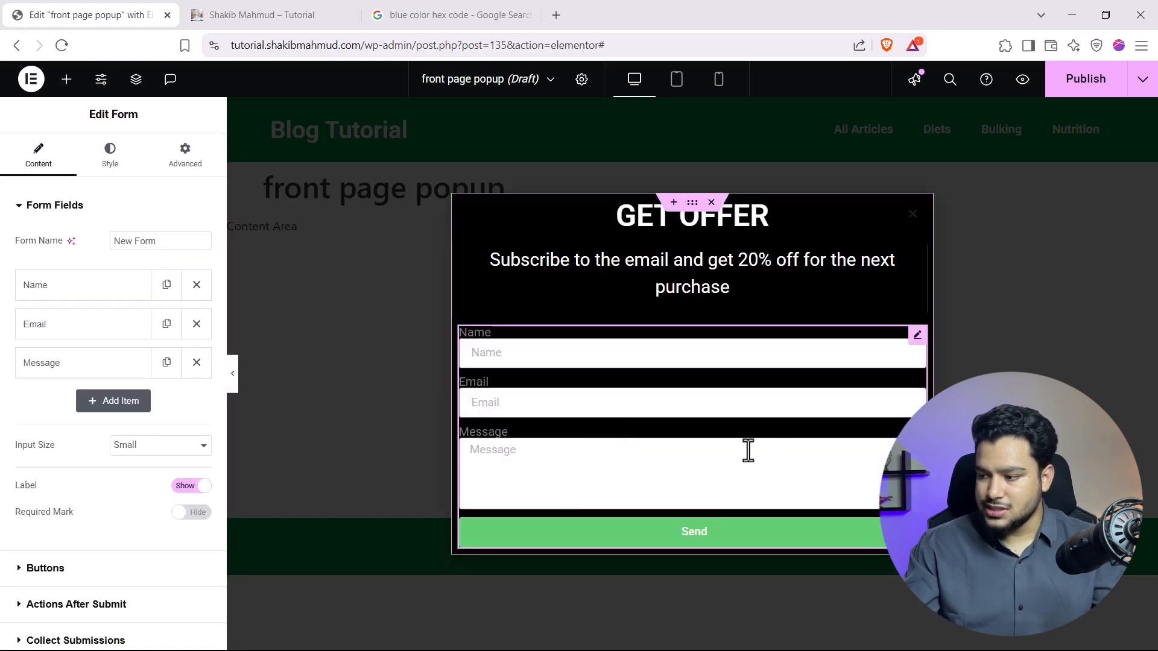
# Step: Remove the Name and Message fields from the popup form, keeping only Email
pyautogui.click(491, 403)
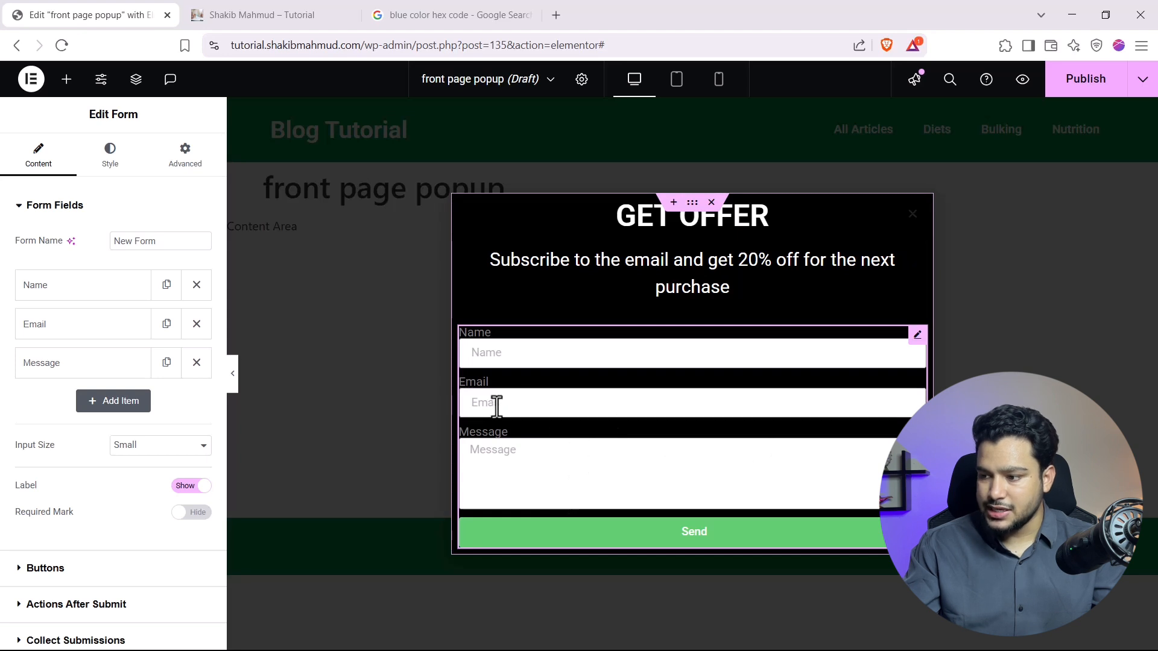
pyautogui.click(196, 284)
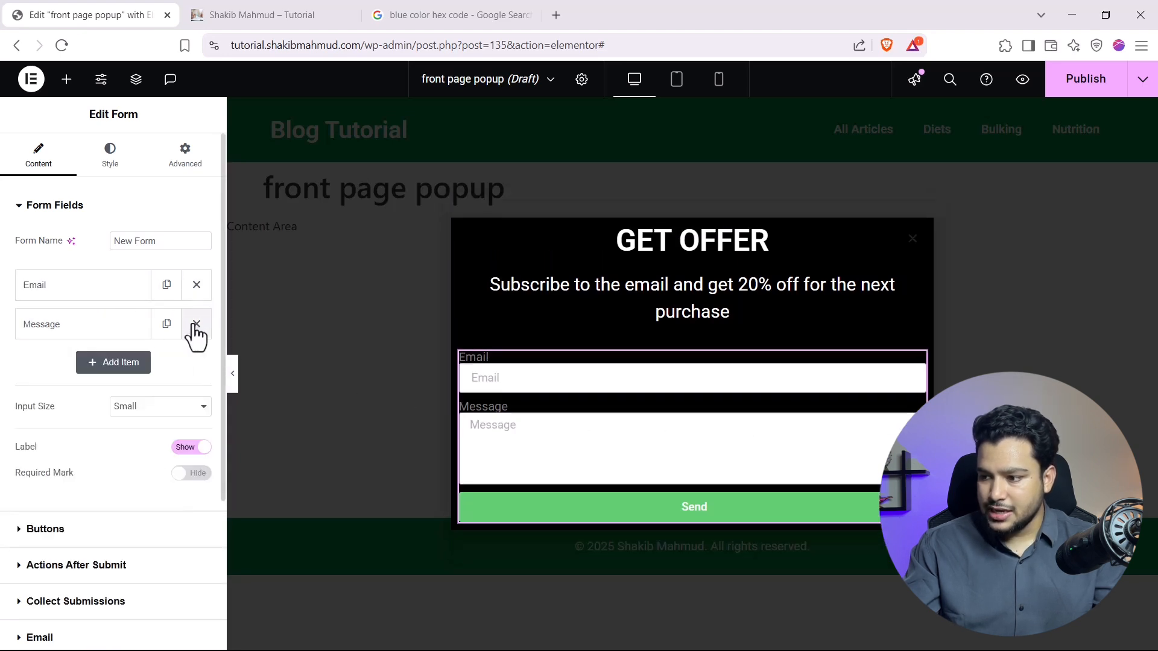
pyautogui.click(196, 324)
# Step: Clear the Email field's label and change its placeholder to "Enter Your Email"
pyautogui.click(49, 296)
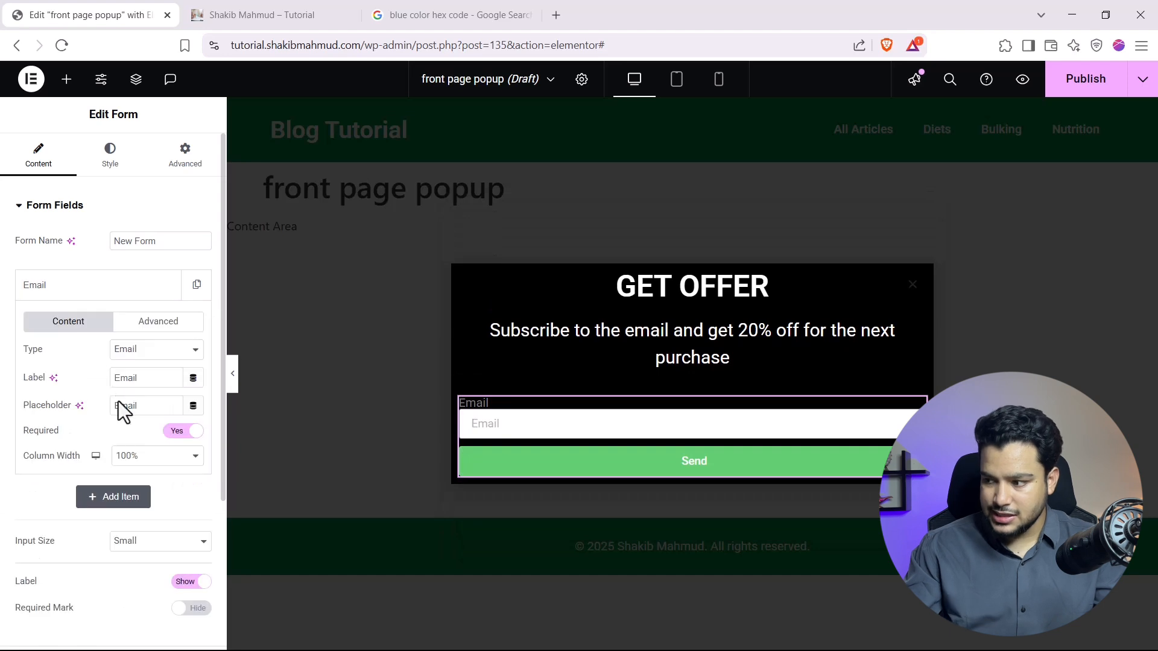
pyautogui.moveTo(147, 379); pyautogui.dragTo(5, 386)
pyautogui.press('BackSpace')
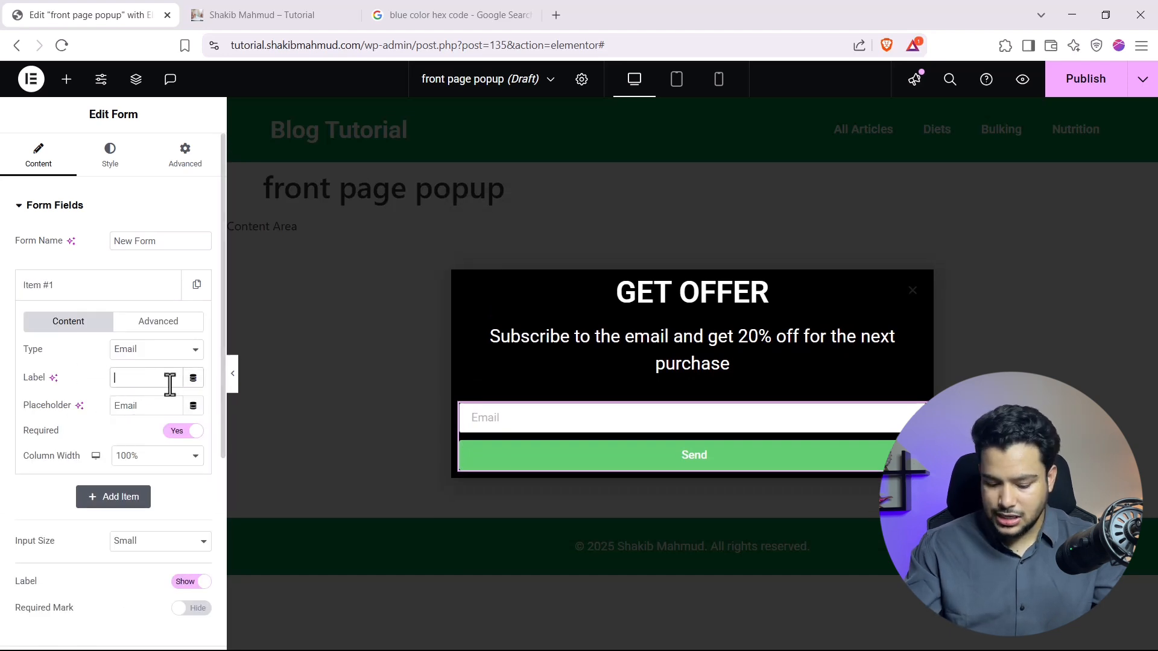
pyautogui.click(115, 405)
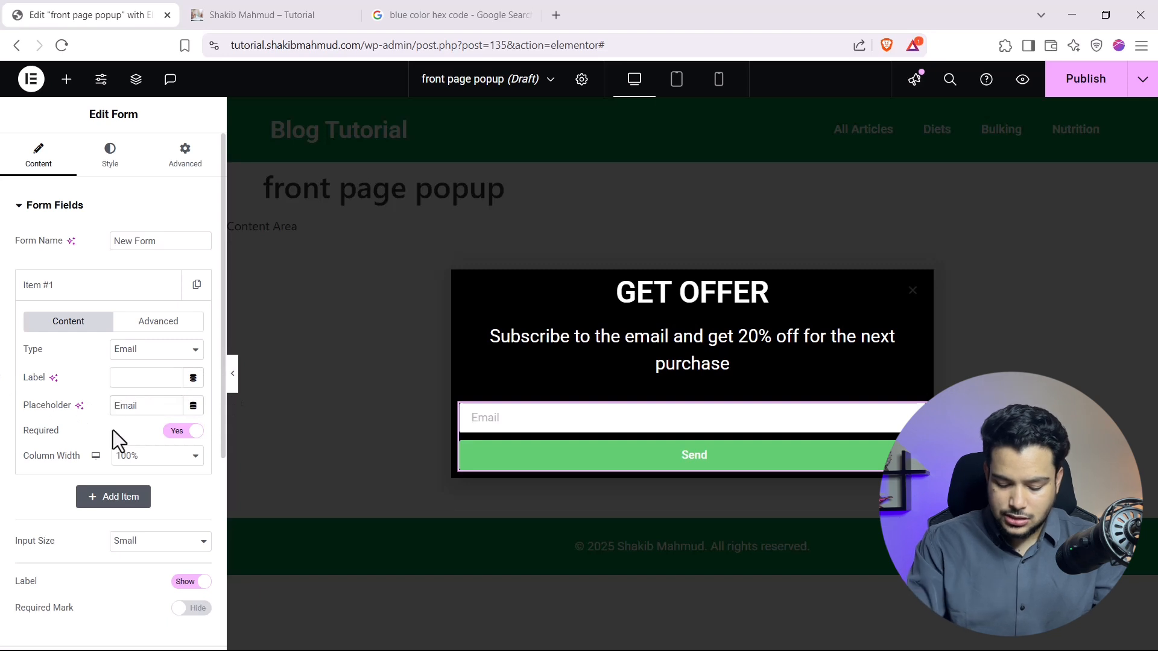
pyautogui.write('Enter Your')
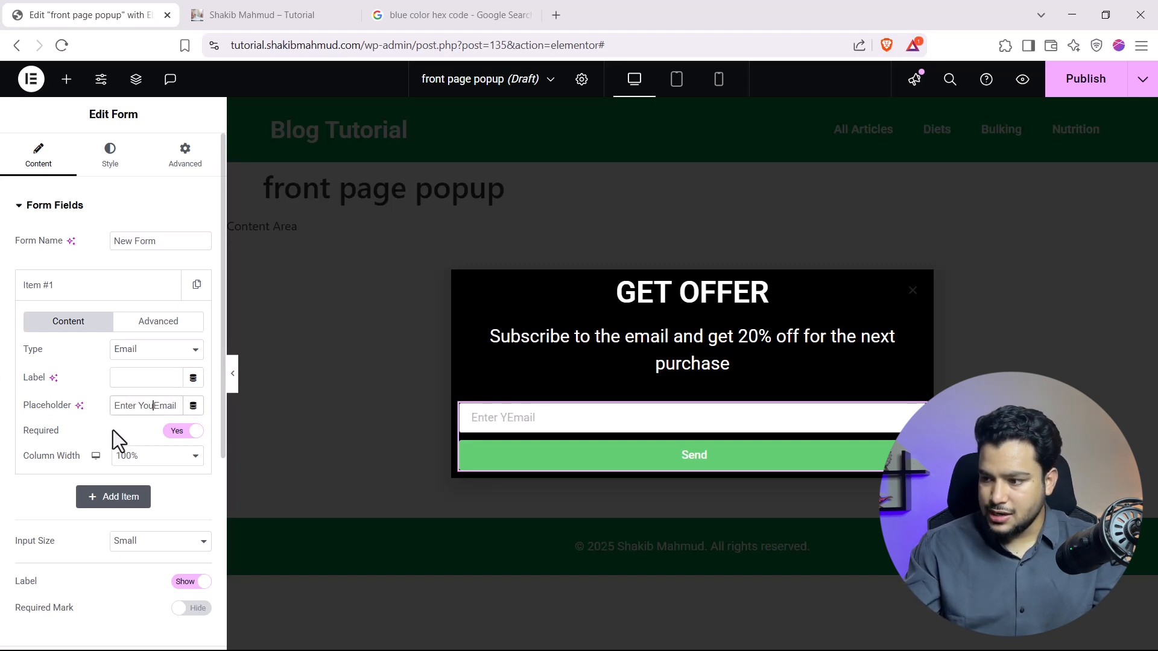
pyautogui.click(42, 293)
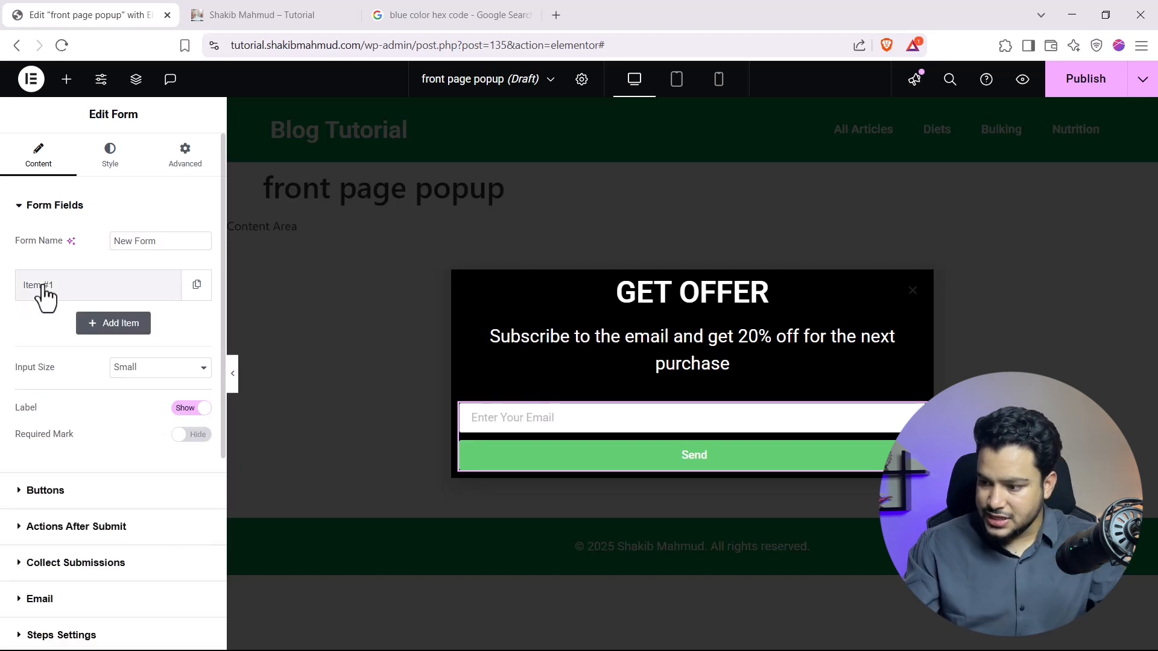
# Step: Change the form's submit button text to "Subscribe"
pyautogui.scroll(-2, 54, 566)
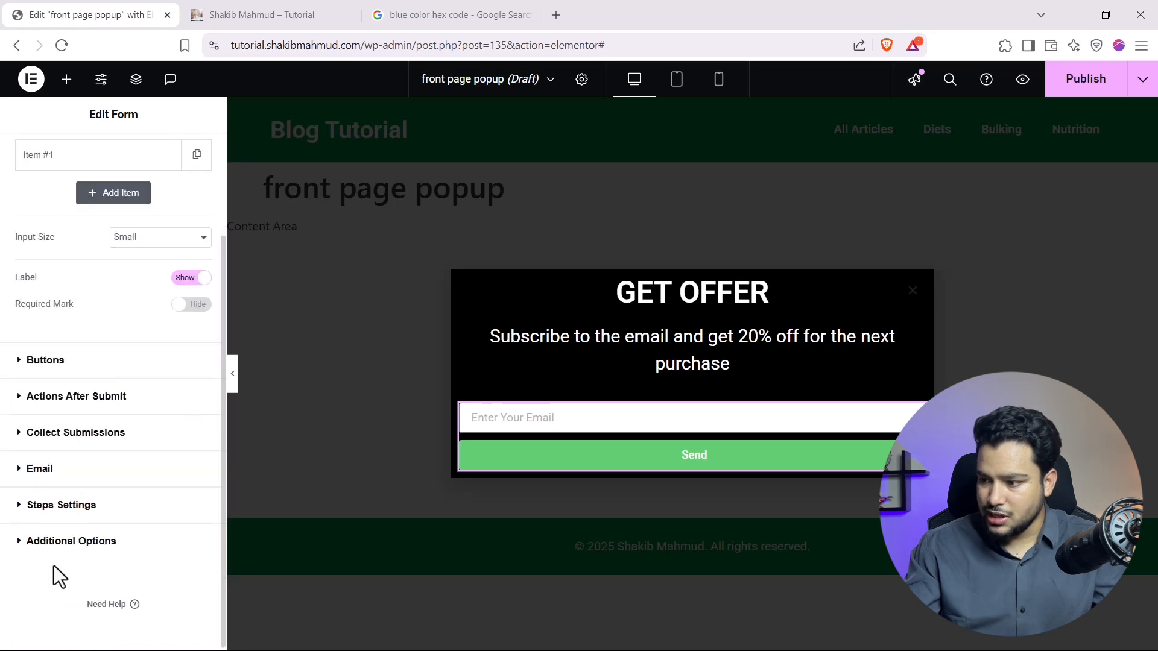
pyautogui.click(72, 374)
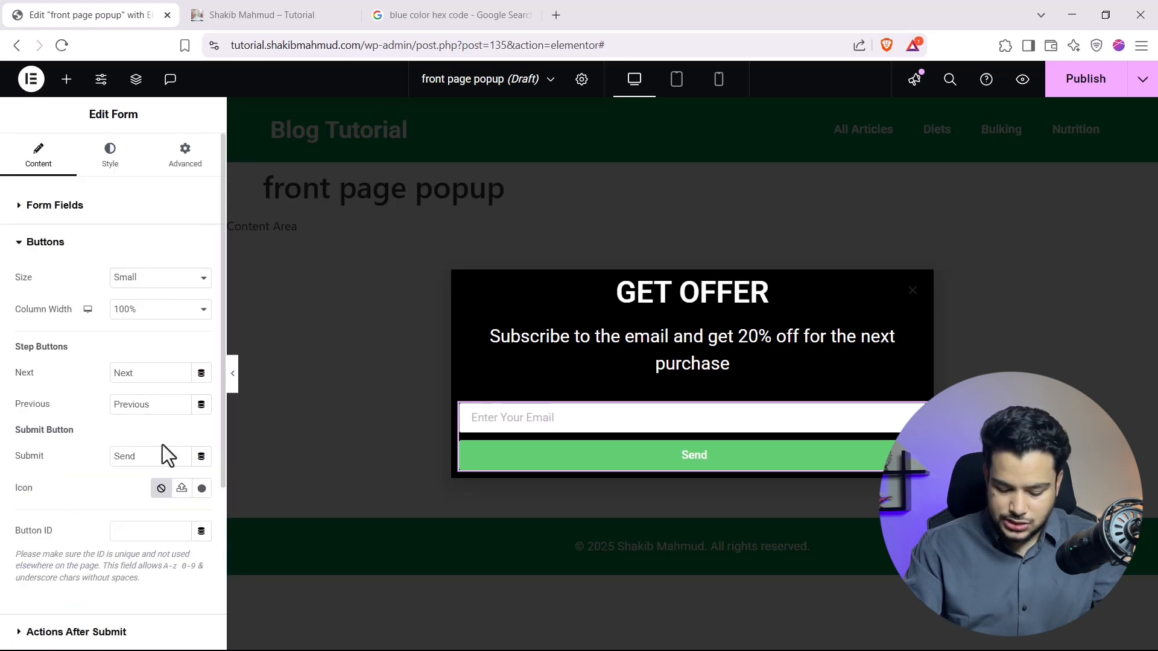
pyautogui.moveTo(162, 453); pyautogui.dragTo(3, 464)
pyautogui.write('Su')
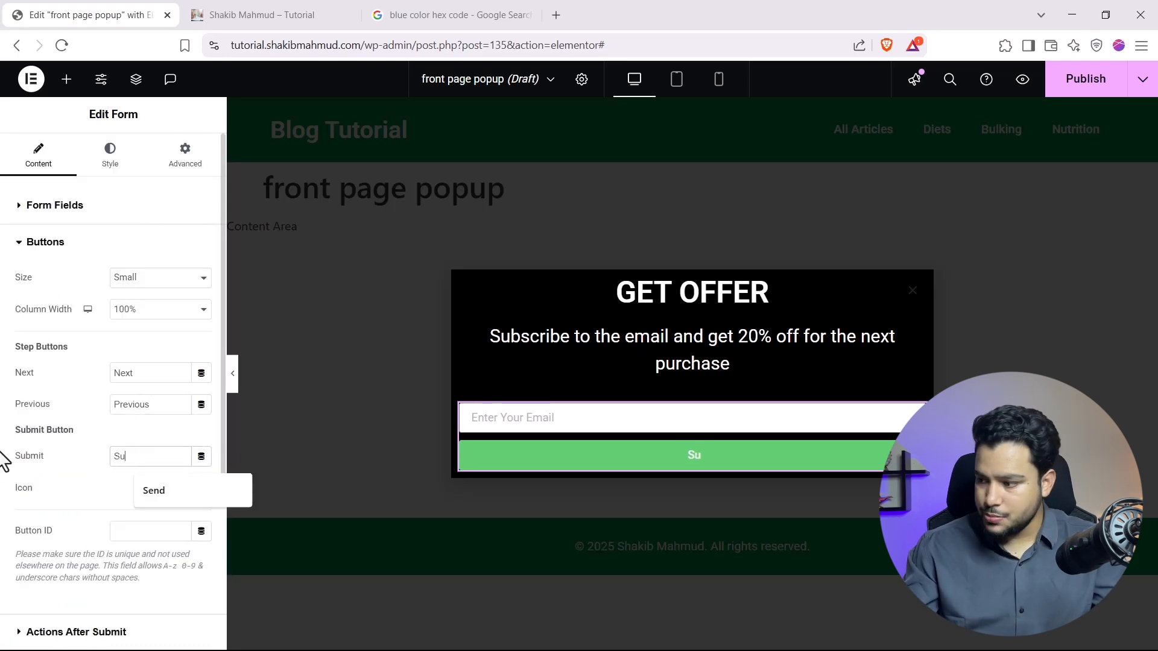
pyautogui.write('bscribe')
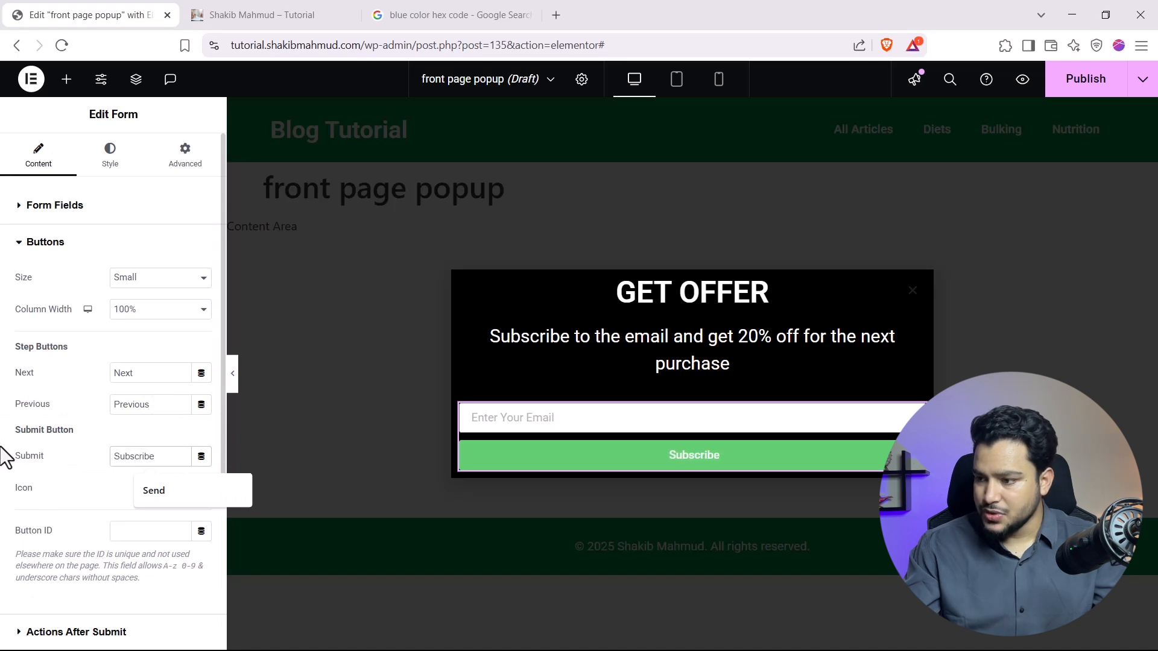
pyautogui.click(70, 242)
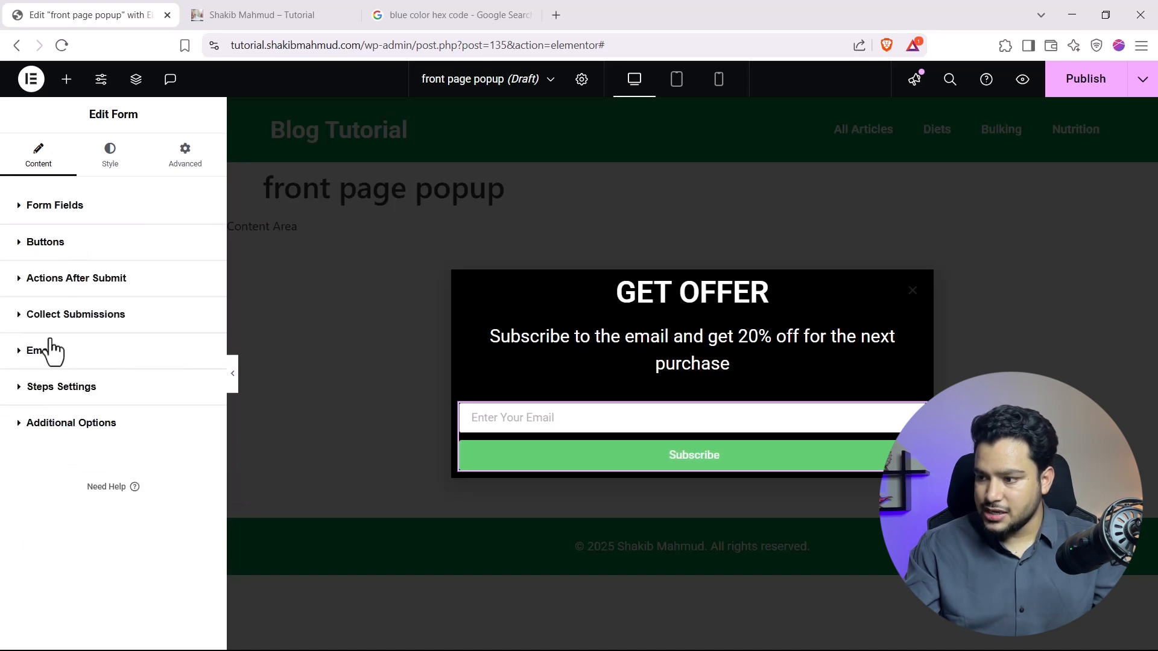
# Step: Set the form's email field column width to 75%
pyautogui.click(64, 207)
pyautogui.click(77, 287)
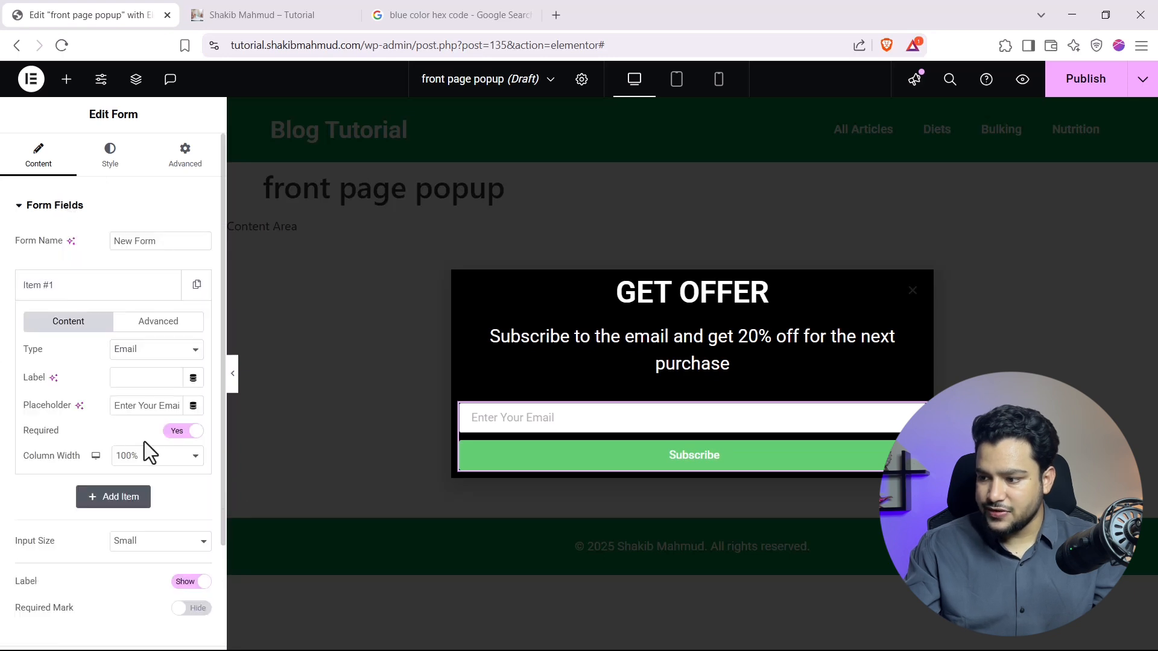
pyautogui.click(148, 457)
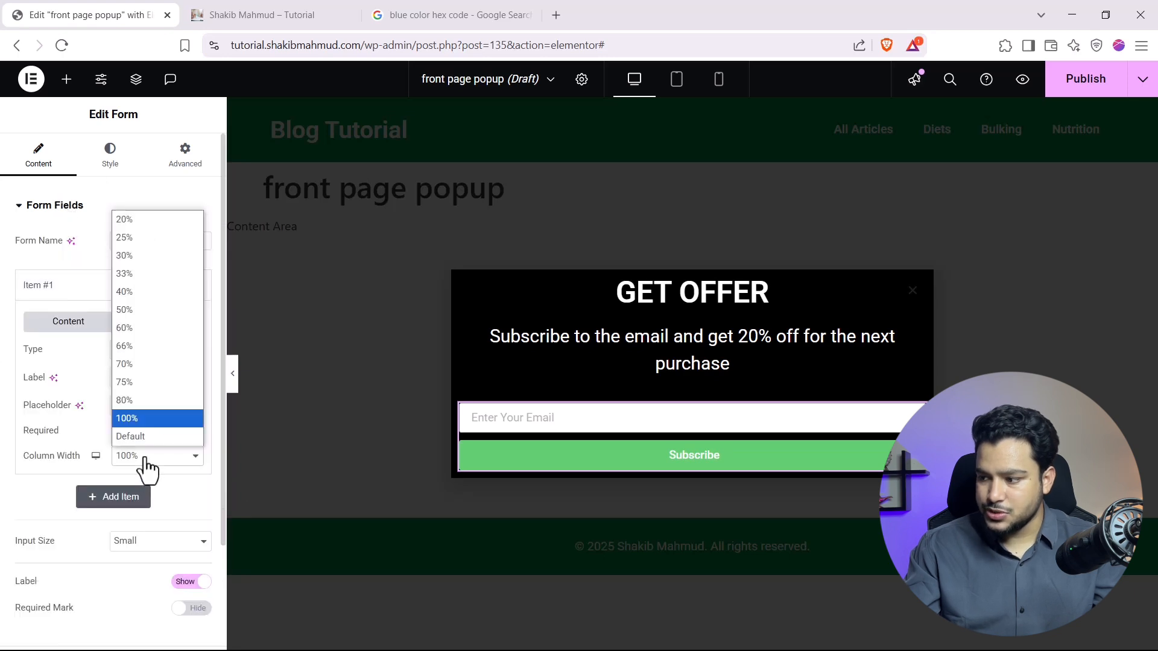
pyautogui.click(136, 384)
pyautogui.click(73, 289)
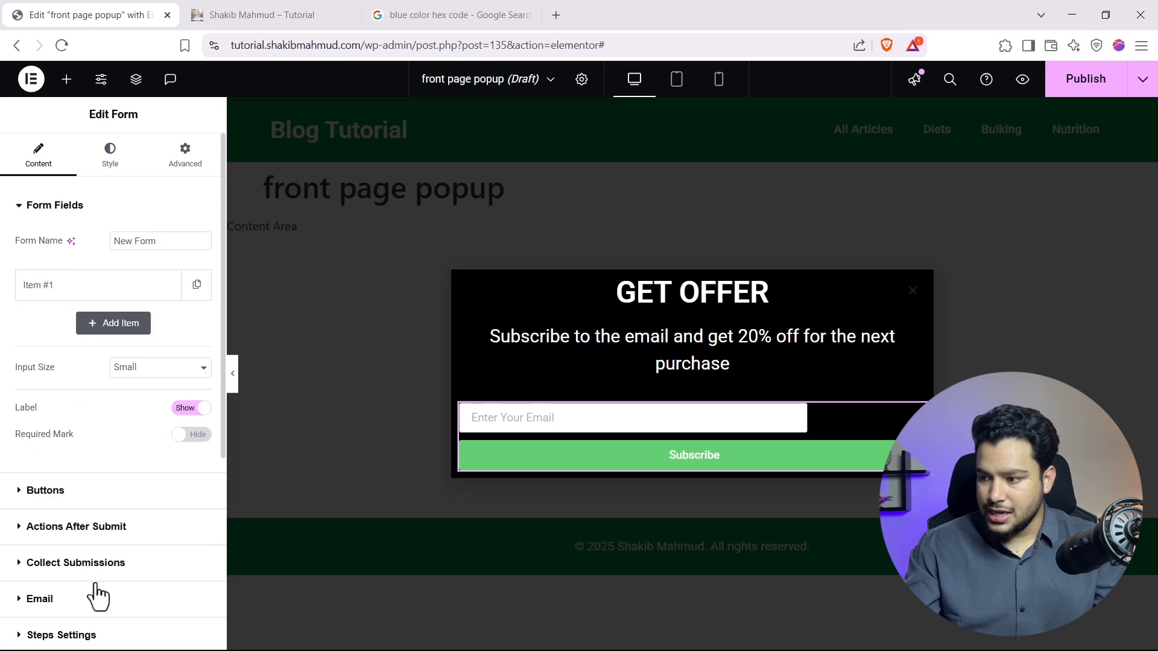
# Step: Set the form button's column width to 25% so it sits beside the email field
pyautogui.click(49, 492)
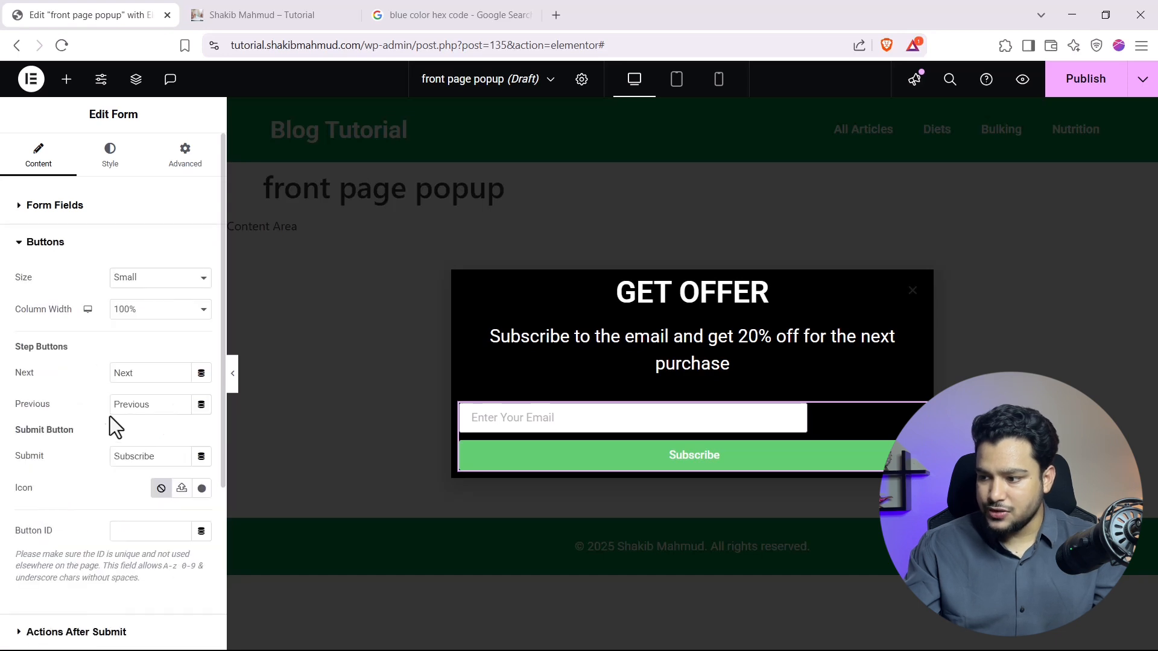
pyautogui.click(138, 317)
pyautogui.click(131, 350)
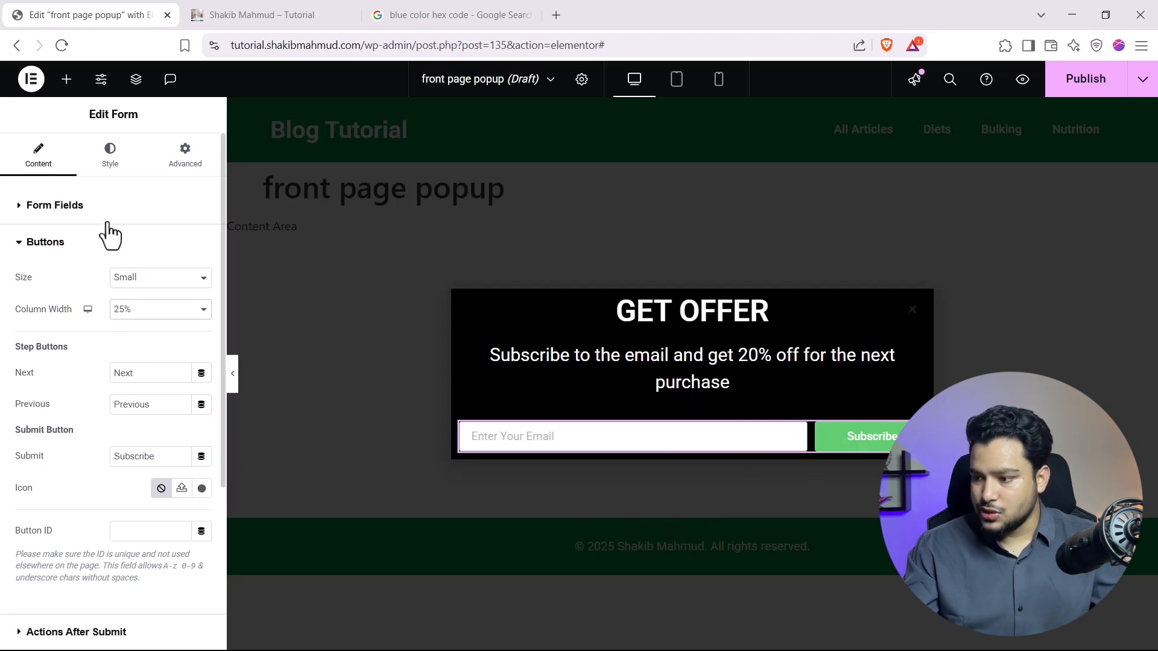
# Step: Change the Subscribe button's normal background color to a brighter, more vivid green
pyautogui.click(109, 155)
pyautogui.scroll(-3, 87, 464)
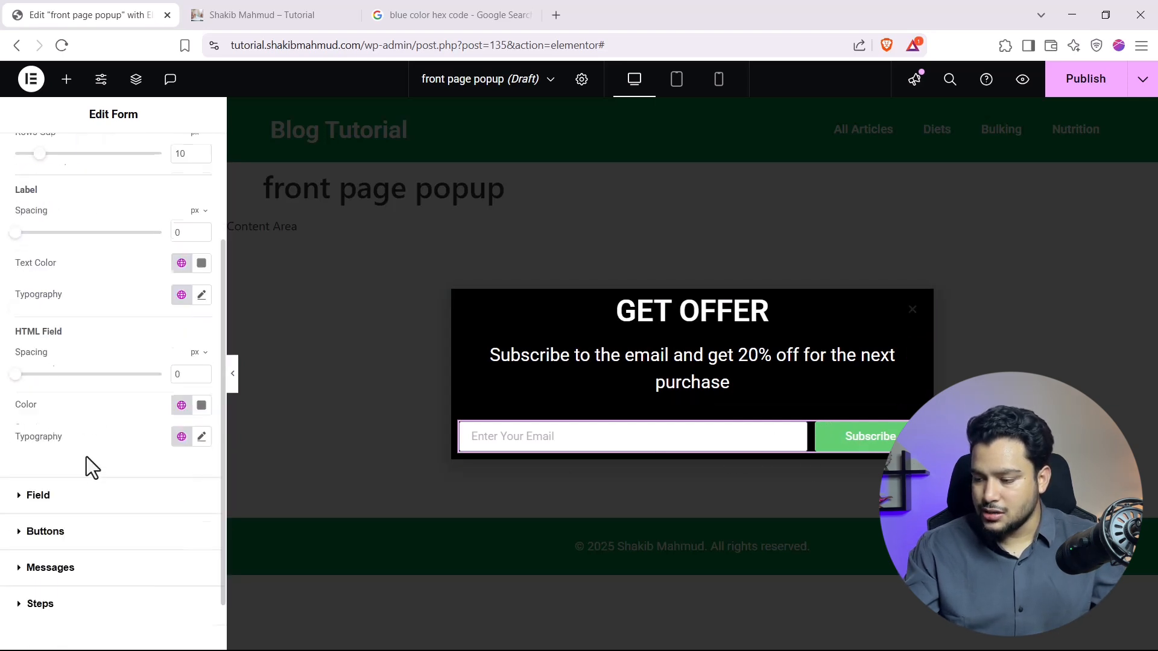
pyautogui.scroll(-2, 86, 463)
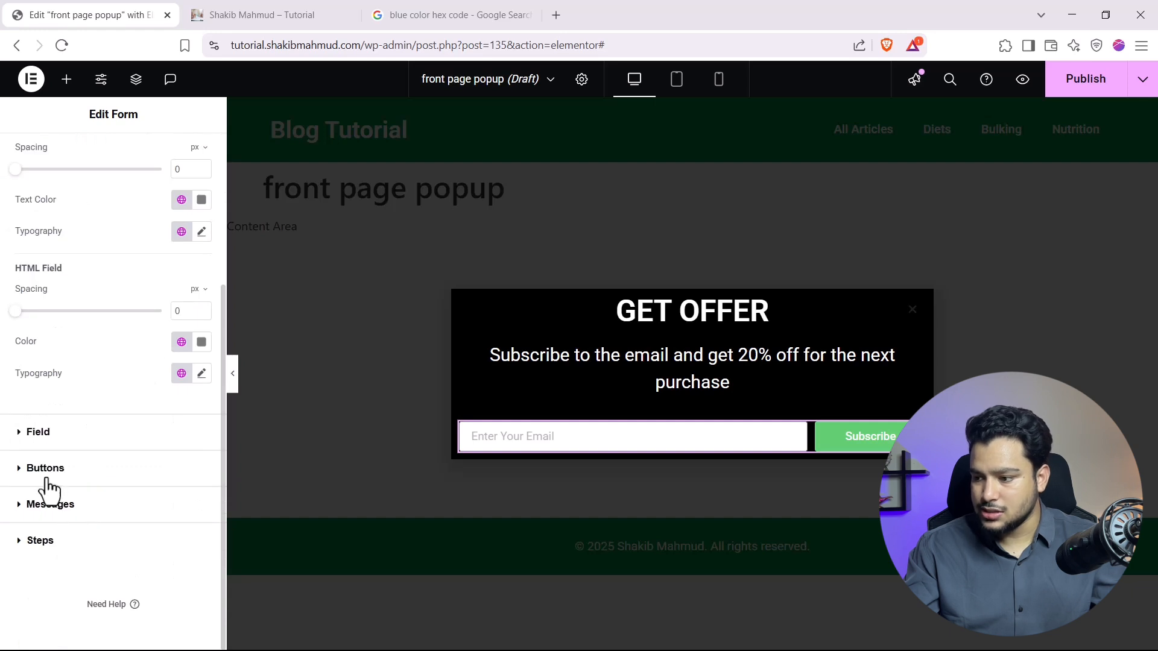
pyautogui.click(31, 470)
pyautogui.scroll(-2, 44, 462)
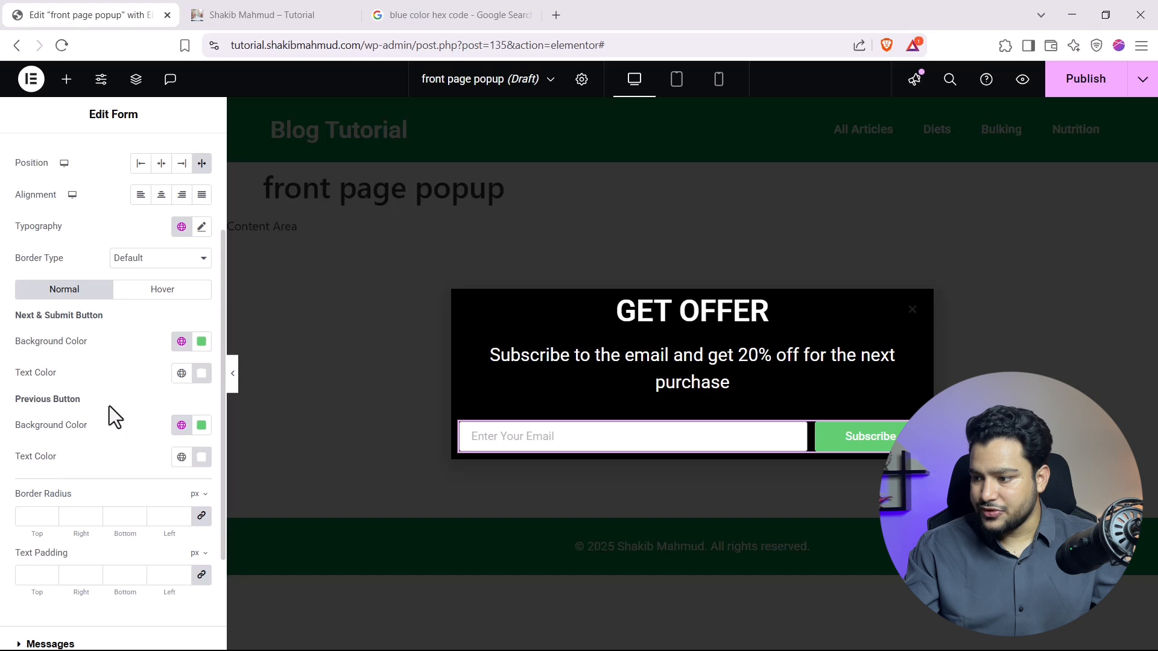
pyautogui.click(202, 342)
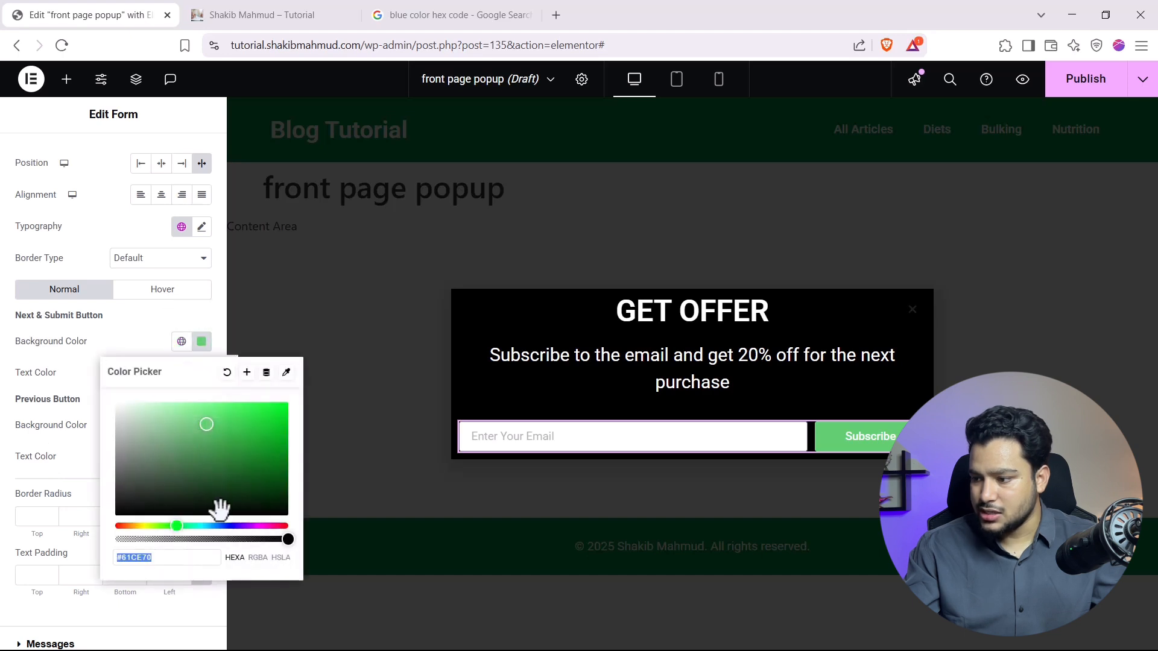
pyautogui.click(235, 524)
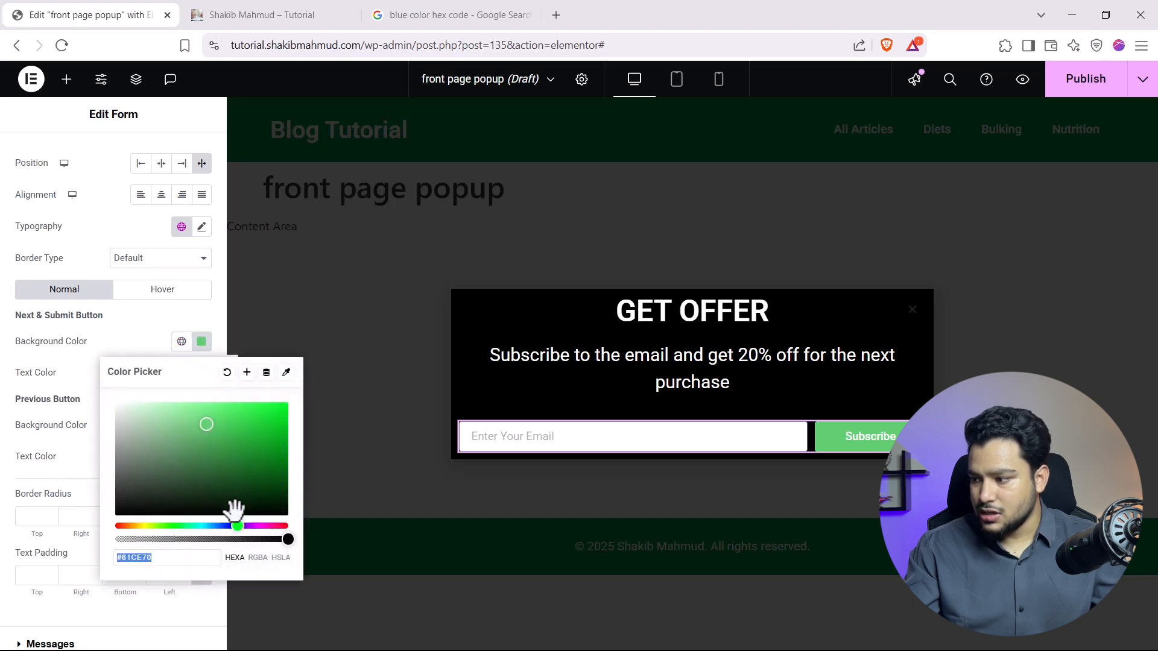
pyautogui.click(236, 511)
pyautogui.moveTo(235, 481); pyautogui.dragTo(255, 409)
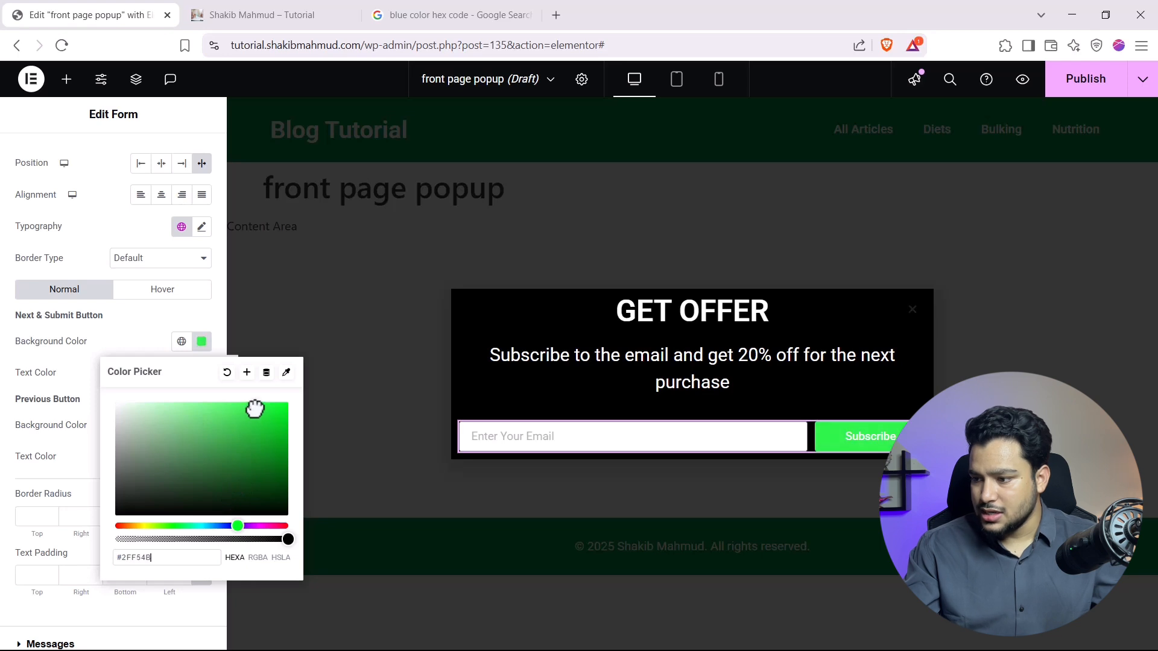
pyautogui.click(137, 339)
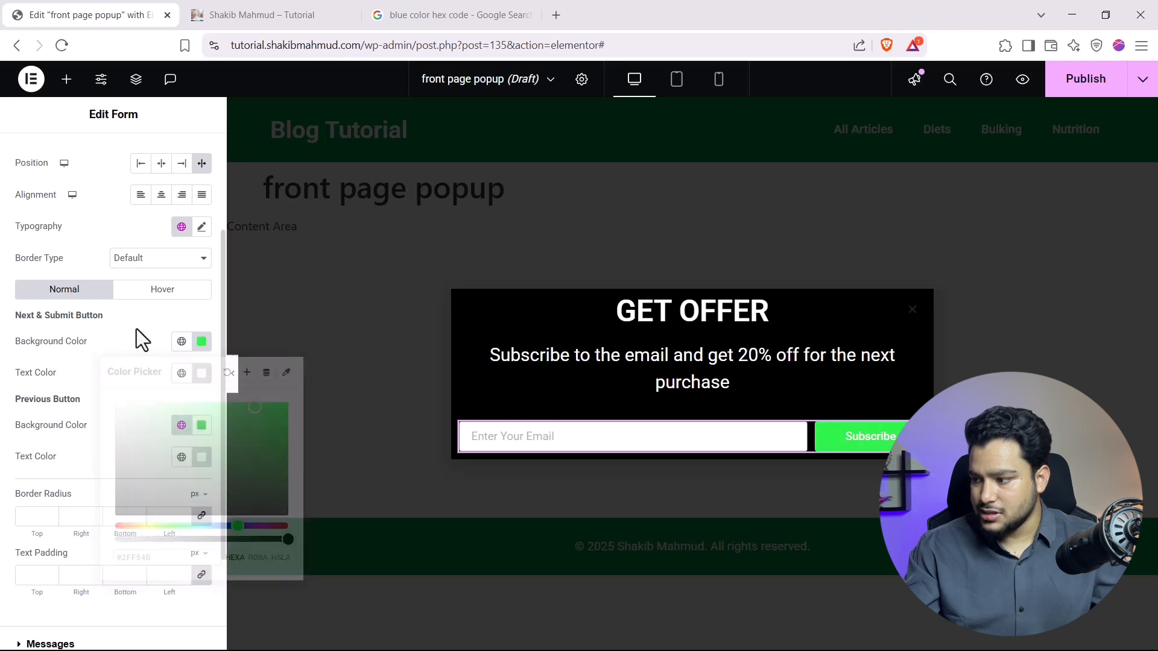
# Step: Set the Subscribe button's normal text color to black (#000000)
pyautogui.click(201, 373)
pyautogui.moveTo(188, 499); pyautogui.dragTo(120, 543)
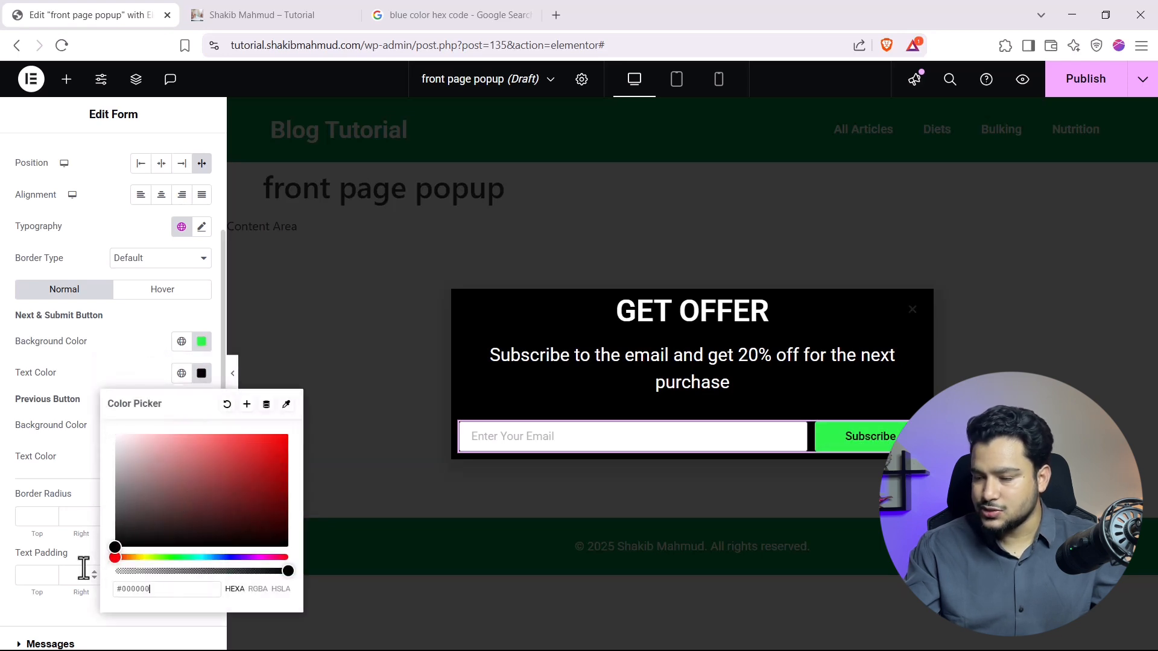
pyautogui.click(106, 375)
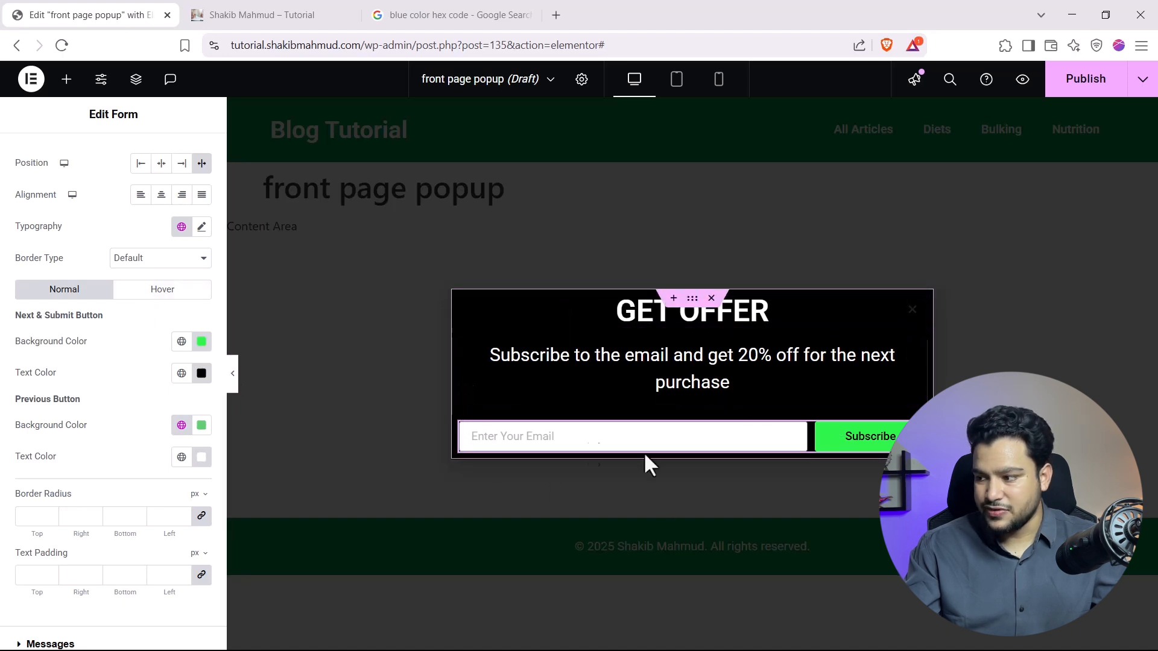
# Step: Set the popup container's padding to 50 px on all sides
pyautogui.click(693, 300)
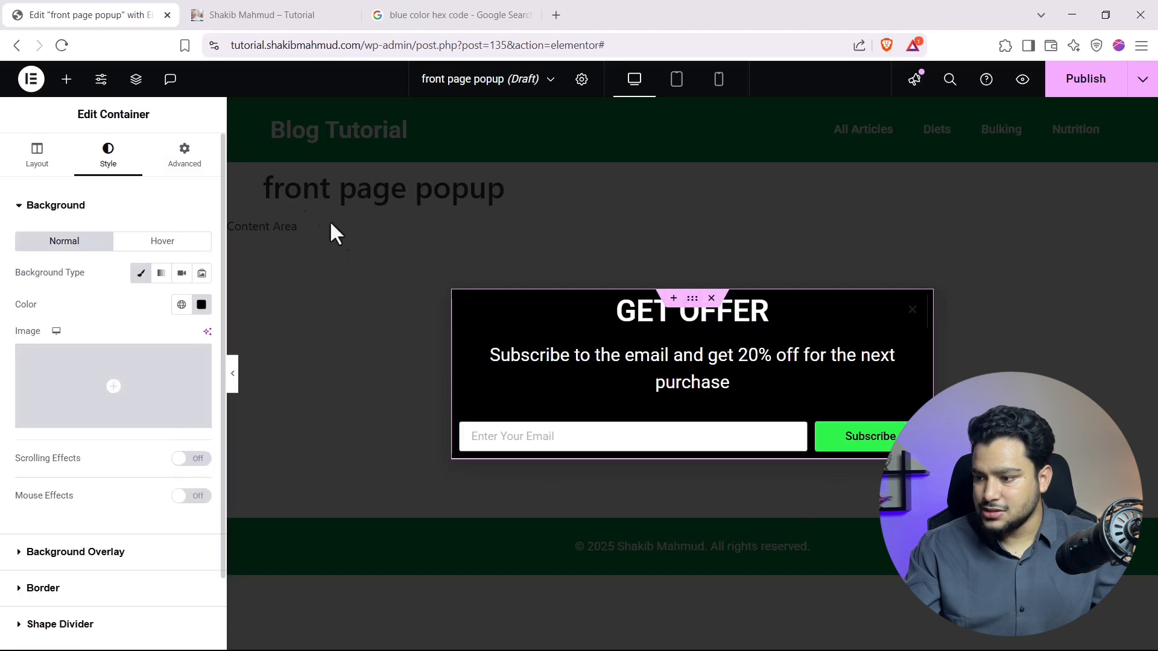
pyautogui.click(181, 175)
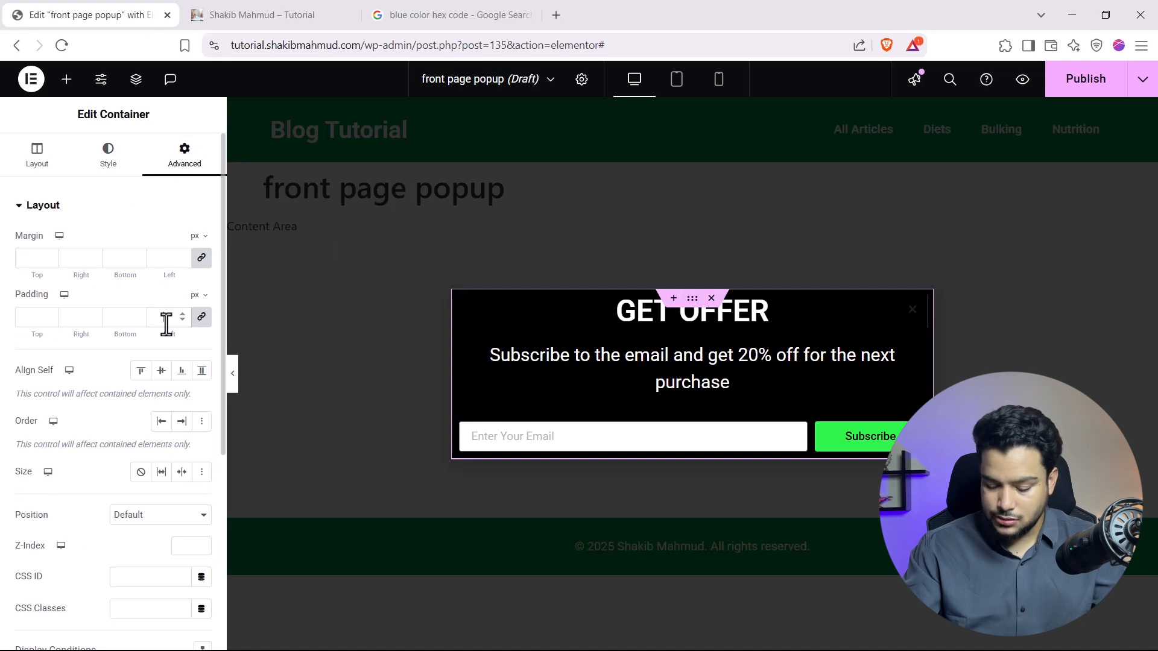
pyautogui.write('20')
pyautogui.press('BackSpace')
pyautogui.press('BackSpace')
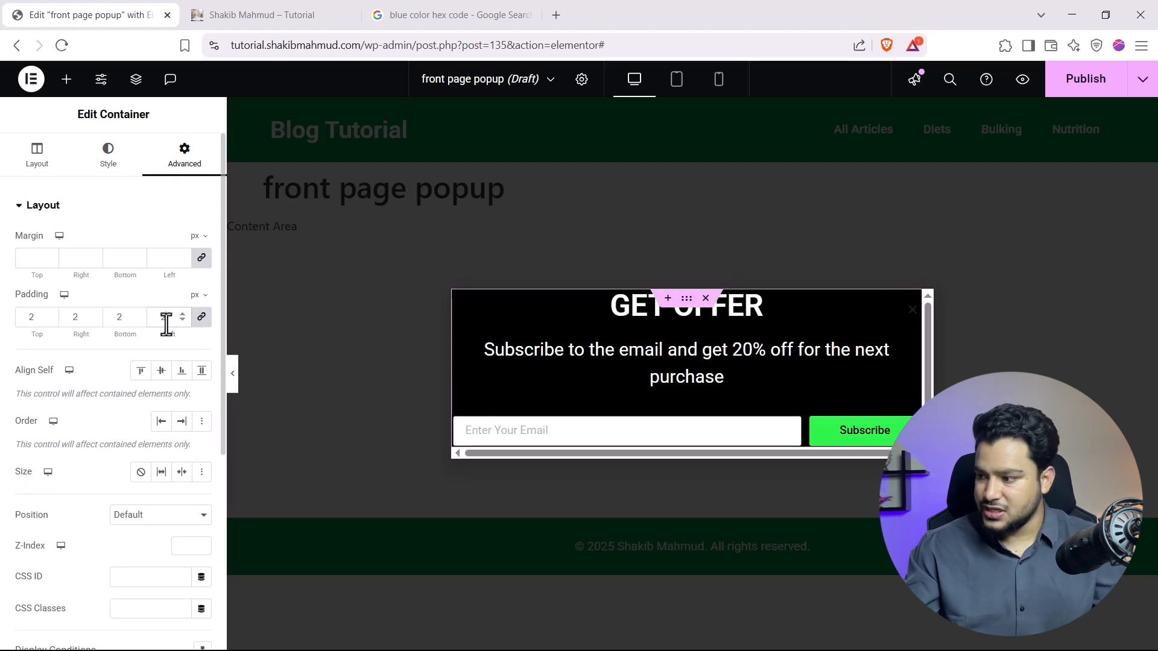
pyautogui.write('50')
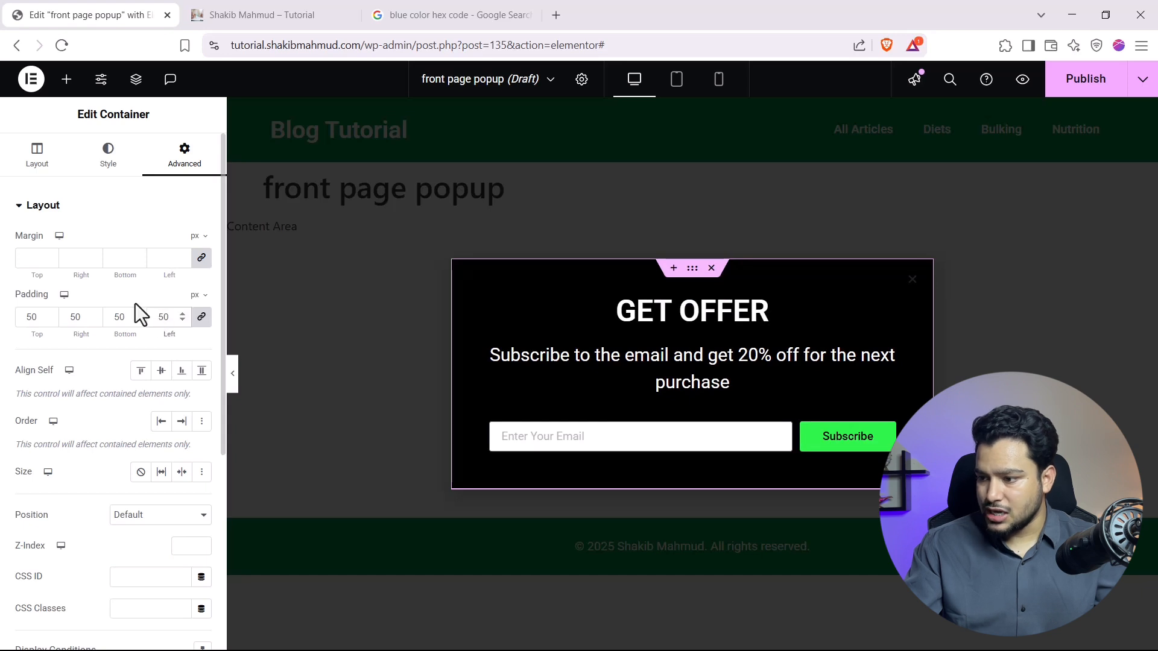
# Step: Unlink the container's padding values and set the top and bottom padding to 80 px
pyautogui.click(201, 316)
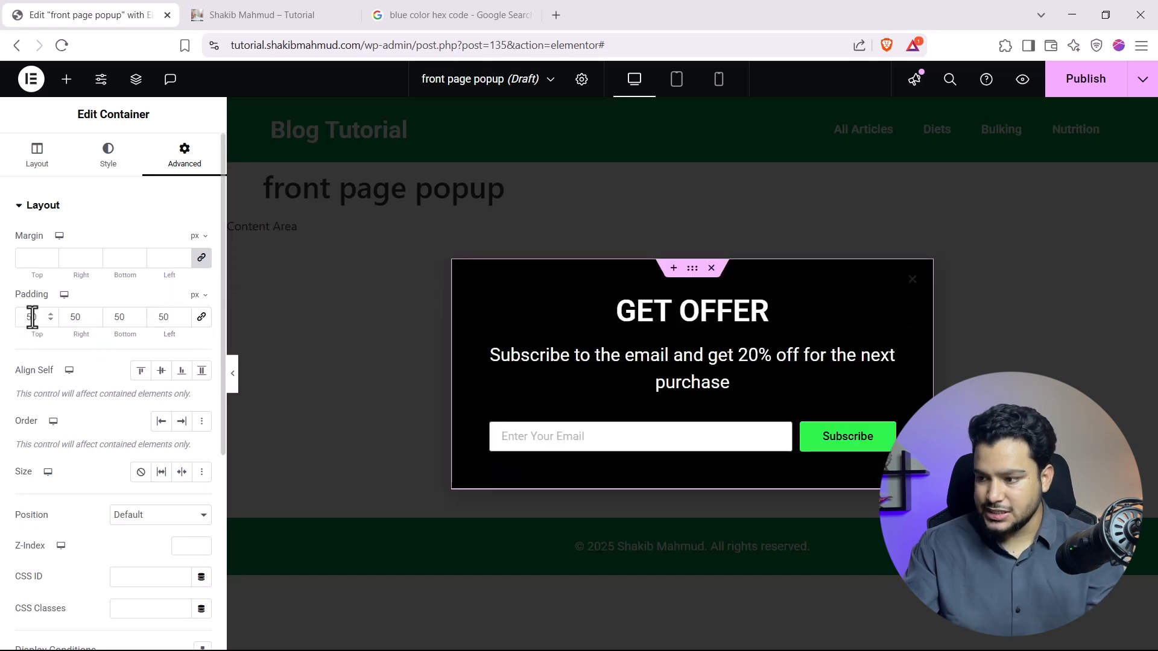
pyautogui.moveTo(32, 318); pyautogui.dragTo(3, 329)
pyautogui.write('8')
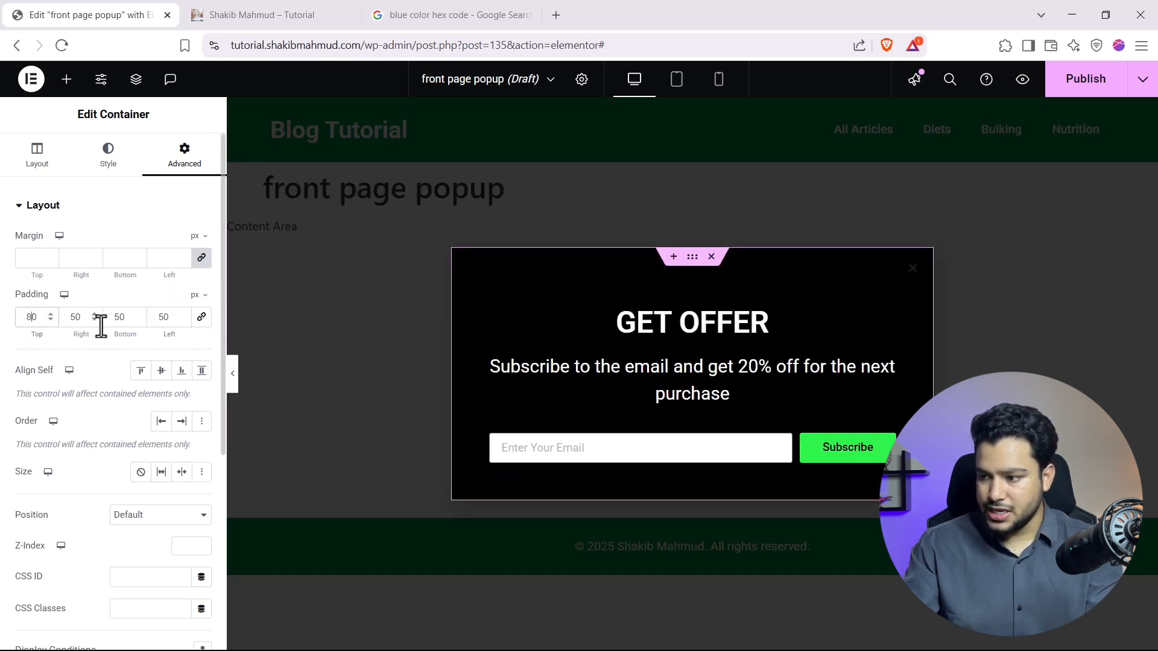
pyautogui.moveTo(119, 318); pyautogui.dragTo(104, 320)
pyautogui.write('8')
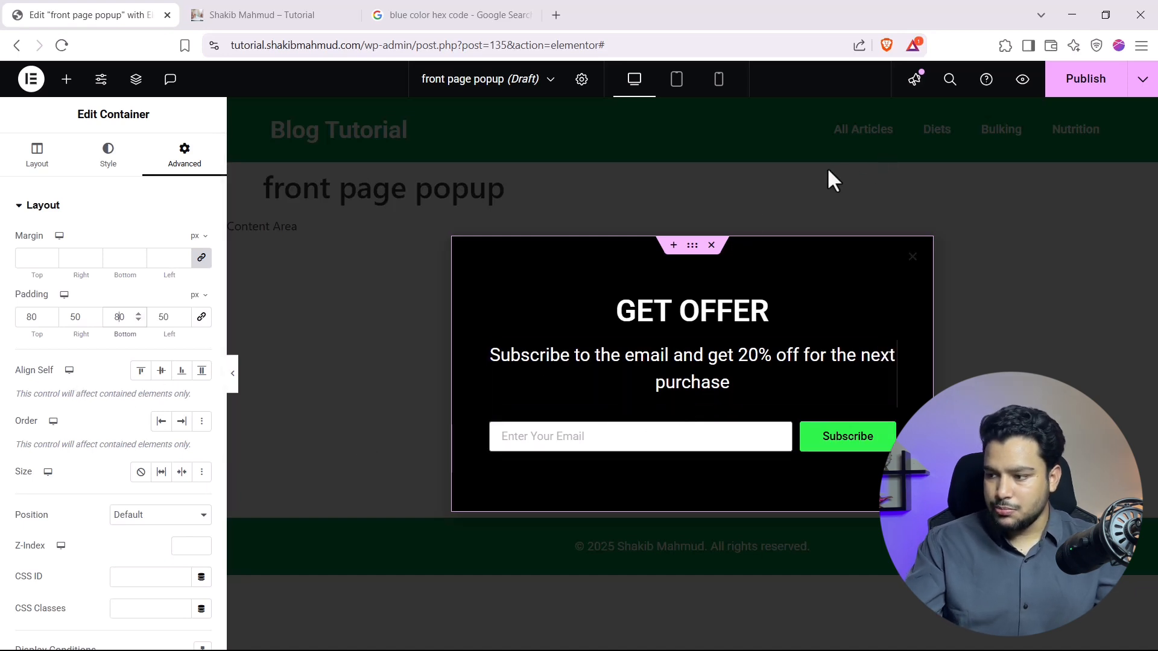
# Step: Start publishing the popup and add a display condition that includes Singular, Front Page
pyautogui.click(1084, 80)
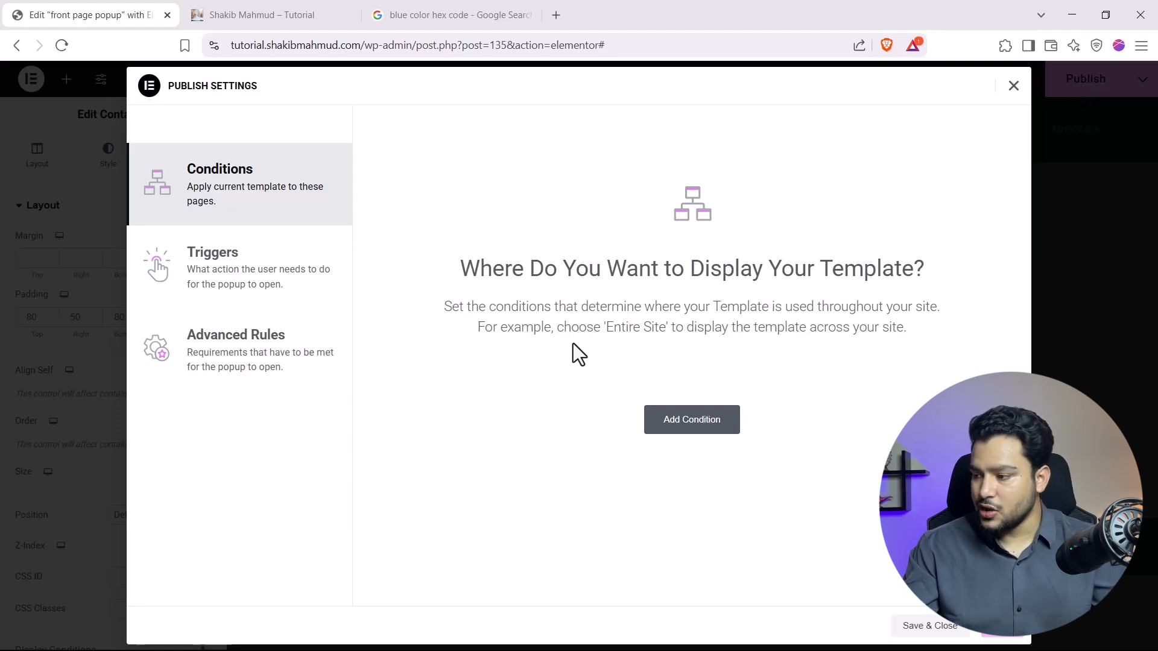
pyautogui.click(668, 428)
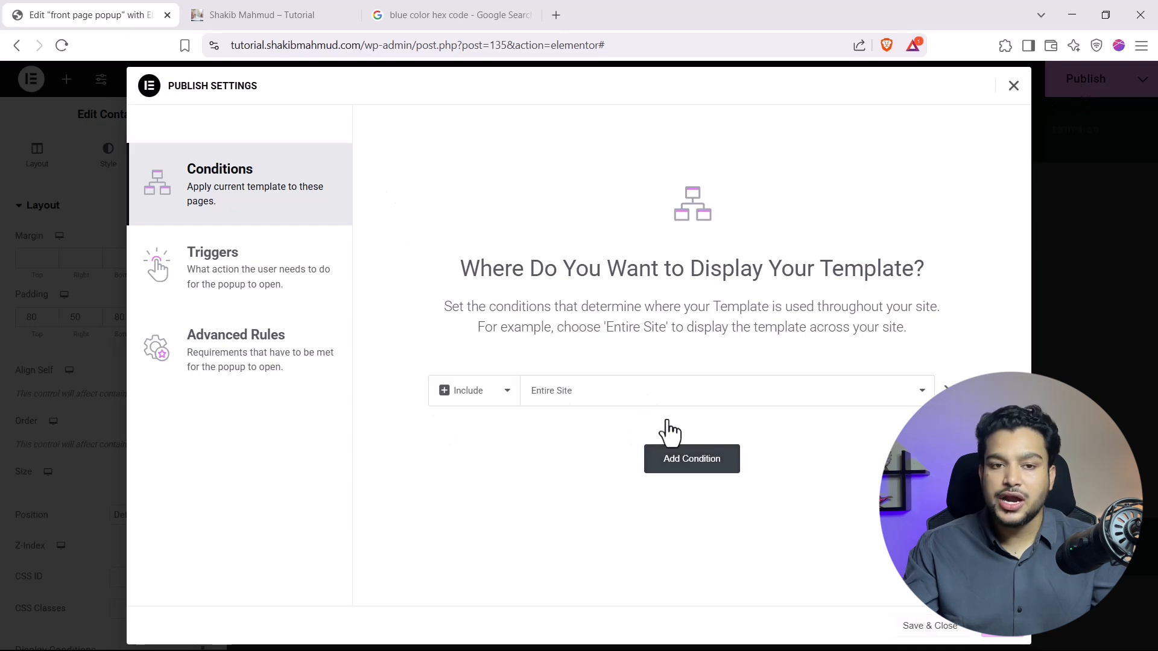
pyautogui.click(560, 401)
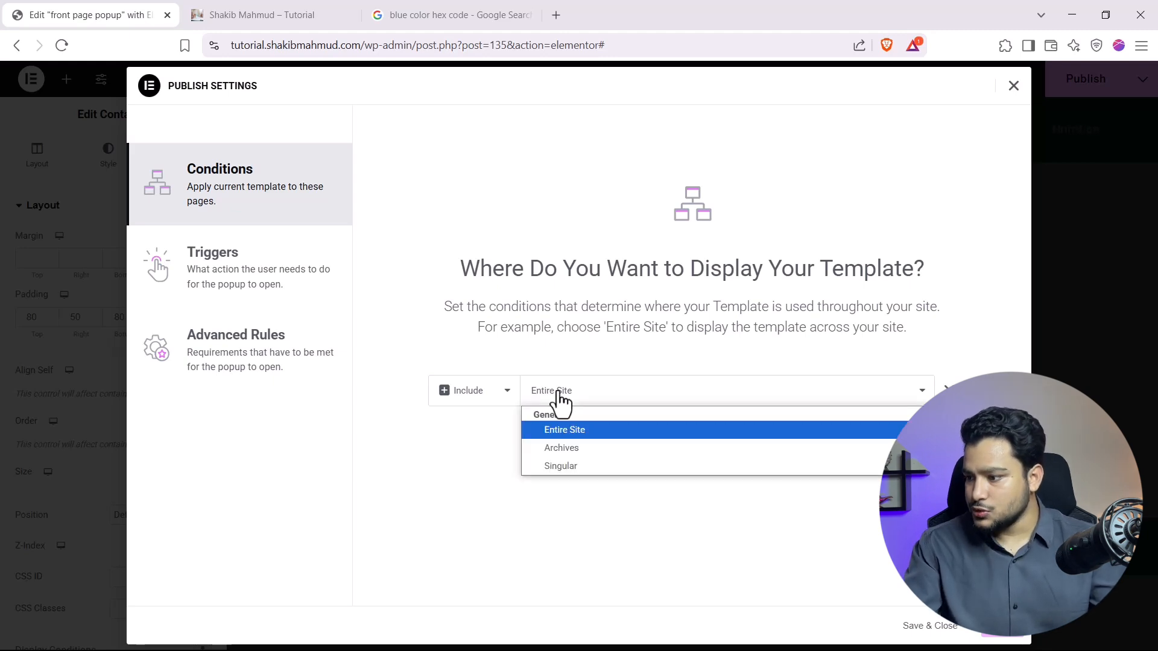
pyautogui.click(562, 465)
pyautogui.click(766, 401)
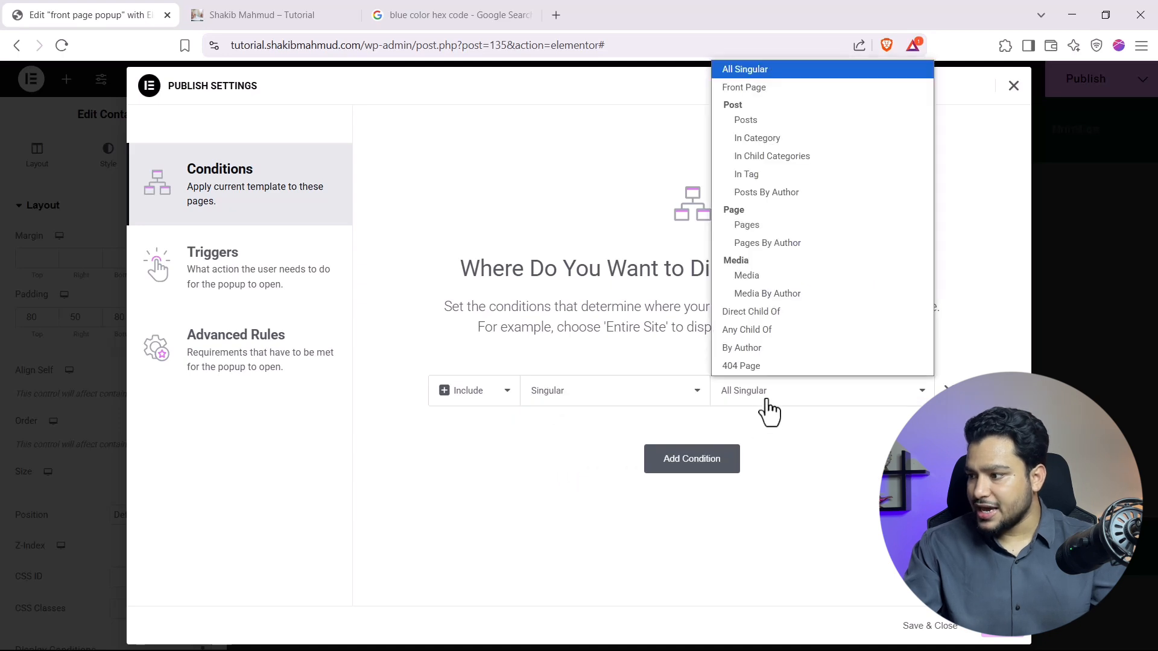
pyautogui.click(765, 395)
pyautogui.click(765, 392)
pyautogui.click(765, 392)
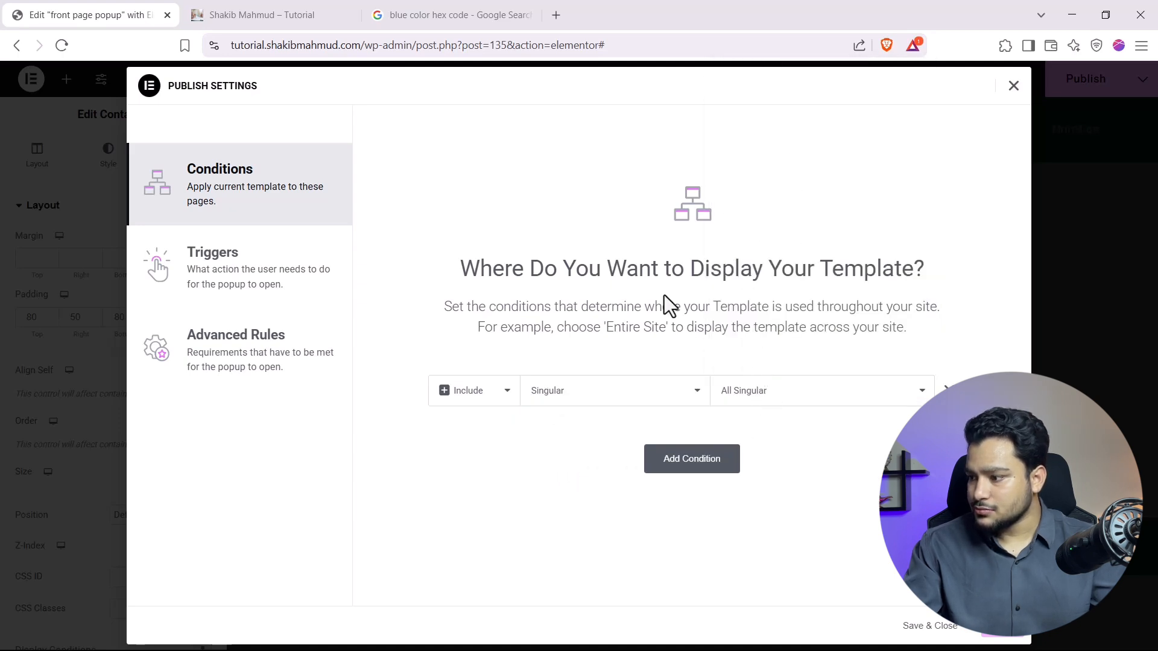
pyautogui.click(784, 397)
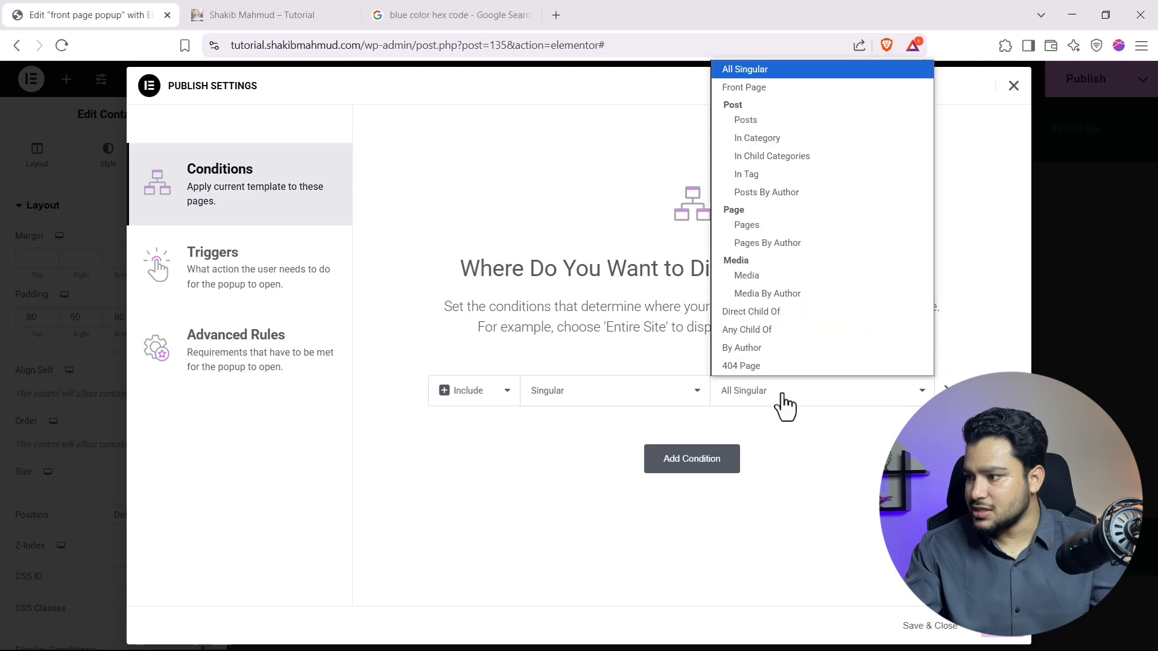
pyautogui.click(728, 90)
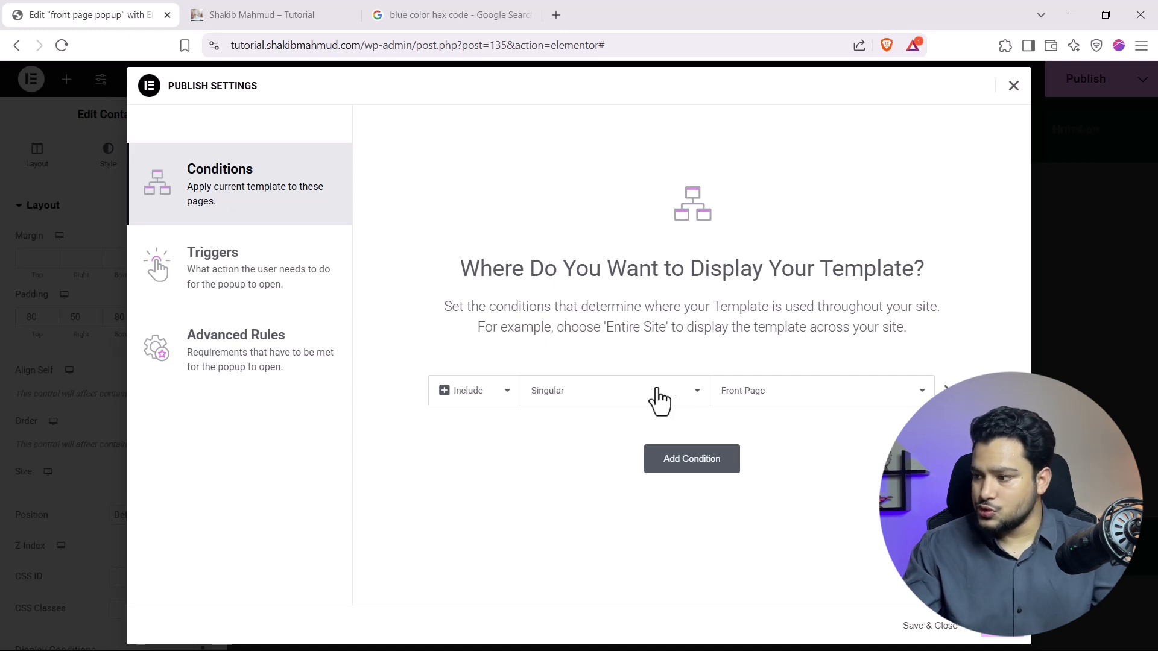
pyautogui.click(723, 397)
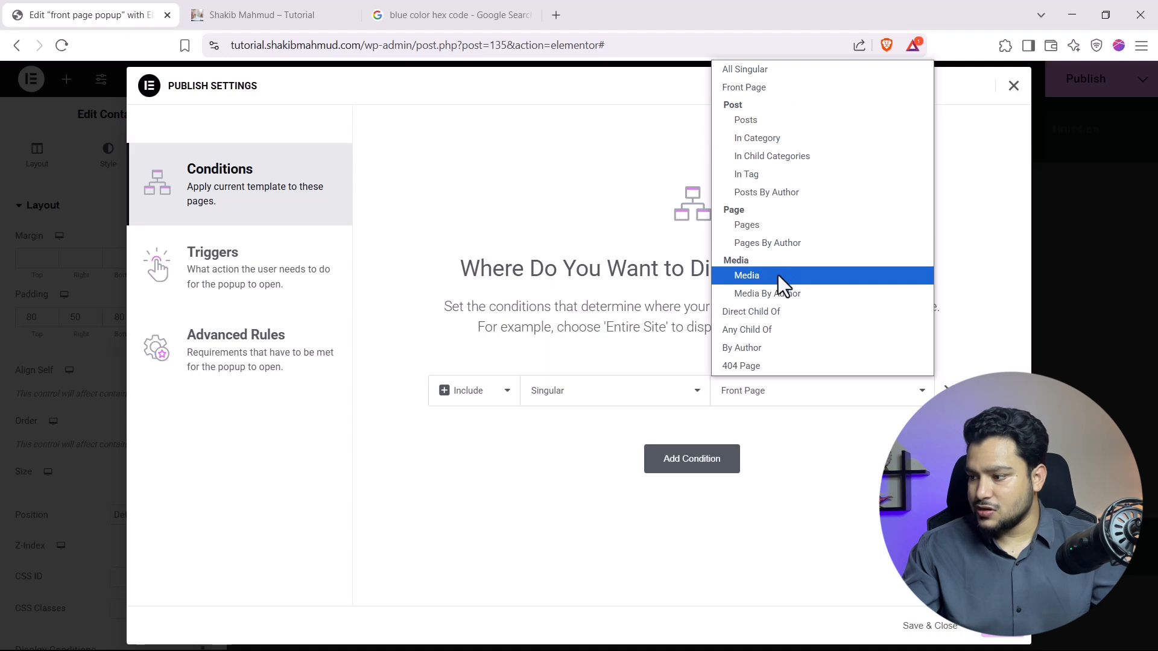
pyautogui.click(643, 426)
pyautogui.click(584, 408)
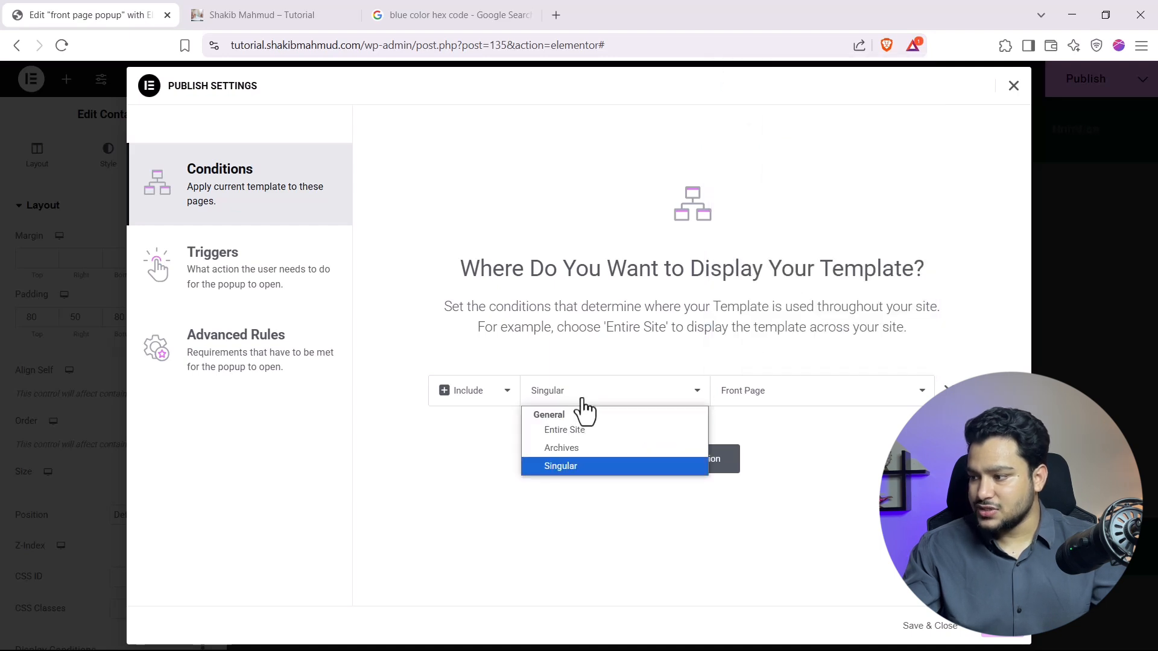
pyautogui.click(587, 445)
pyautogui.click(754, 396)
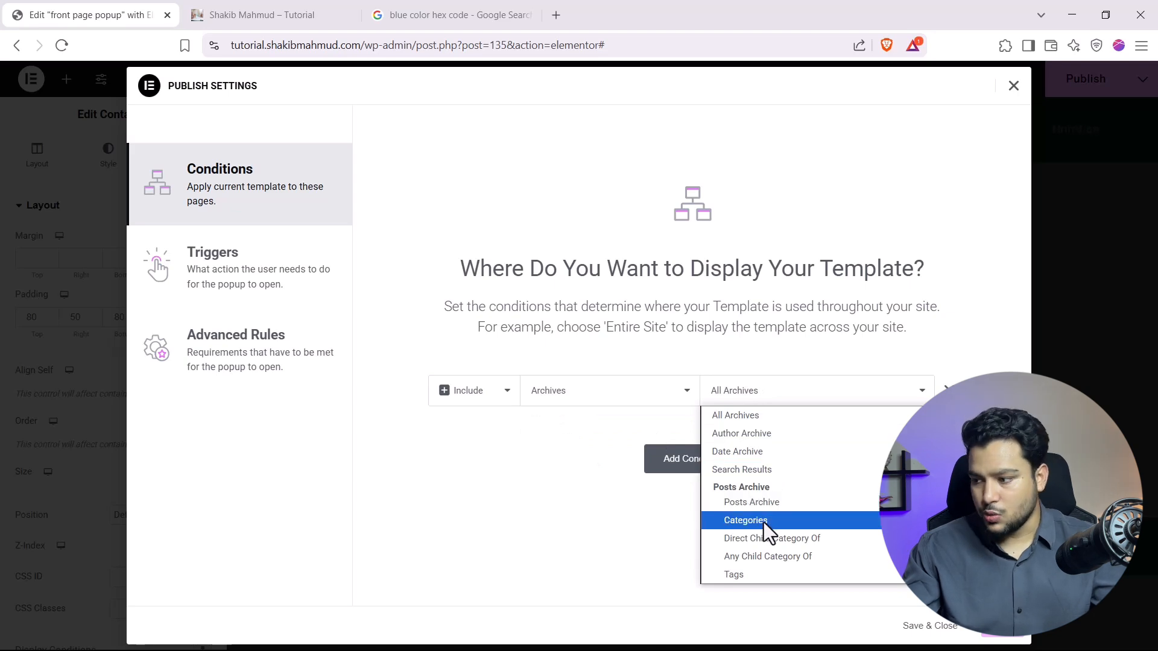
pyautogui.click(563, 400)
pyautogui.click(562, 423)
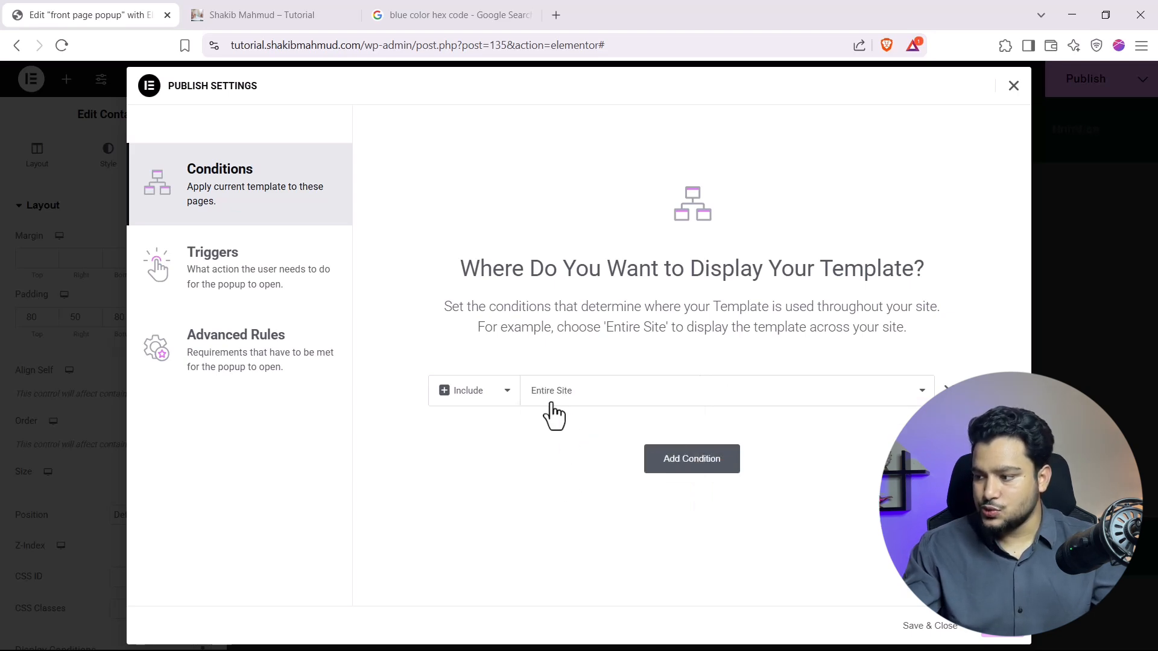
# Step: Set the popup's display condition to Singular, Front Page and open the trigger settings
pyautogui.click(551, 401)
pyautogui.click(558, 463)
pyautogui.click(730, 399)
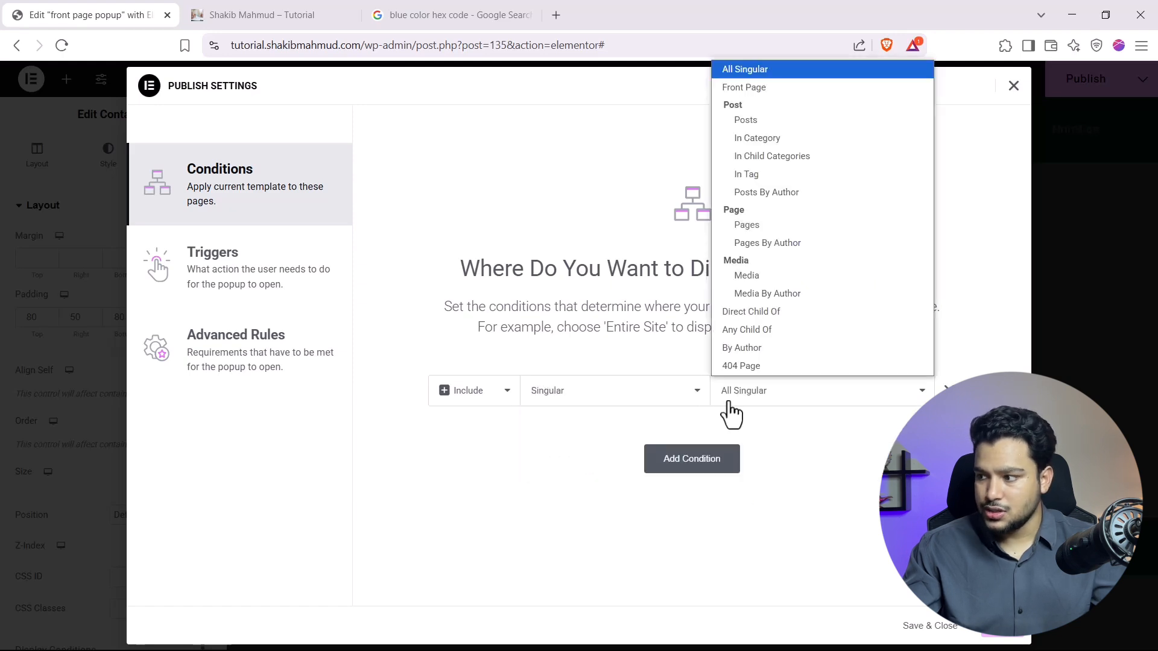
pyautogui.click(760, 88)
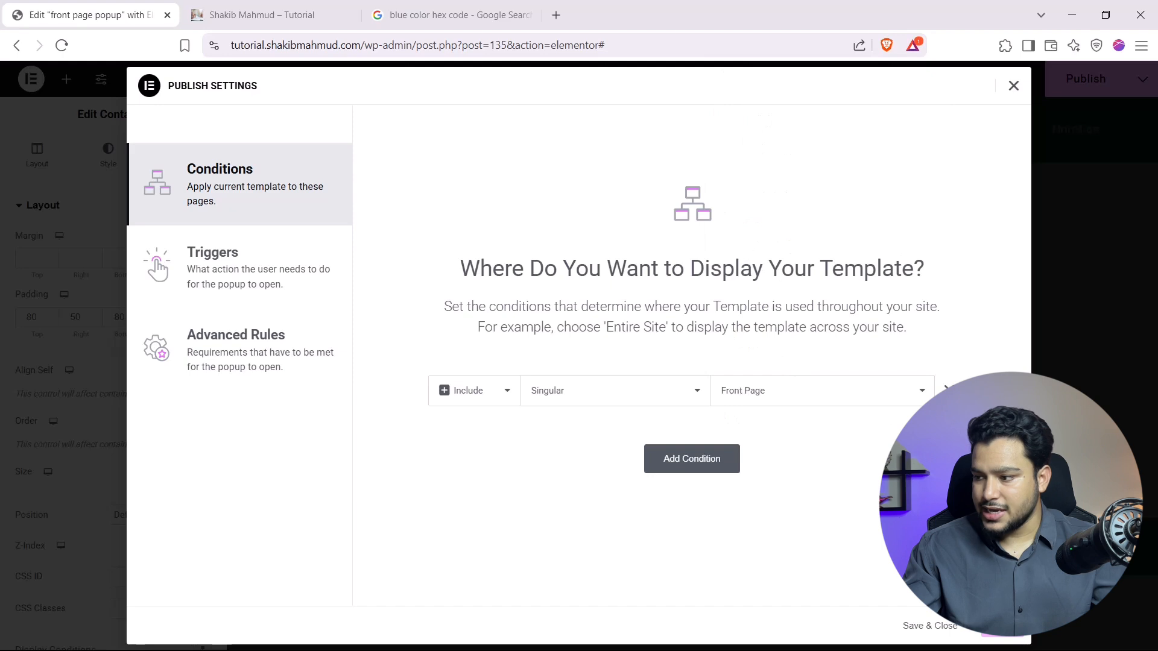
pyautogui.click(241, 266)
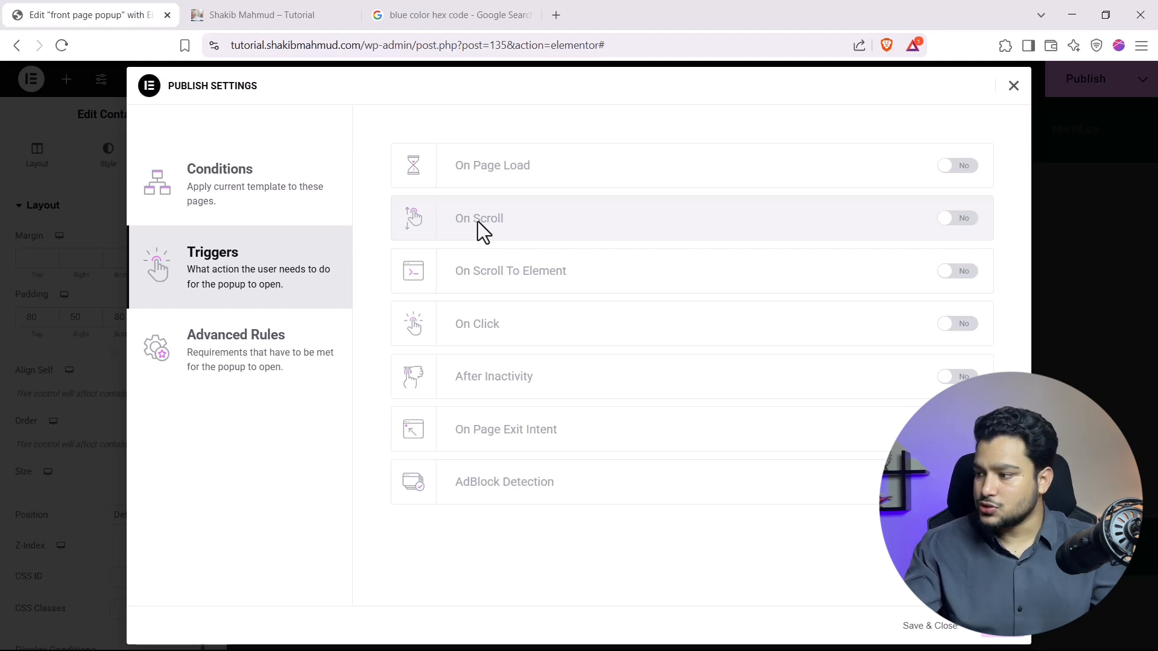
pyautogui.click(958, 221)
pyautogui.click(728, 228)
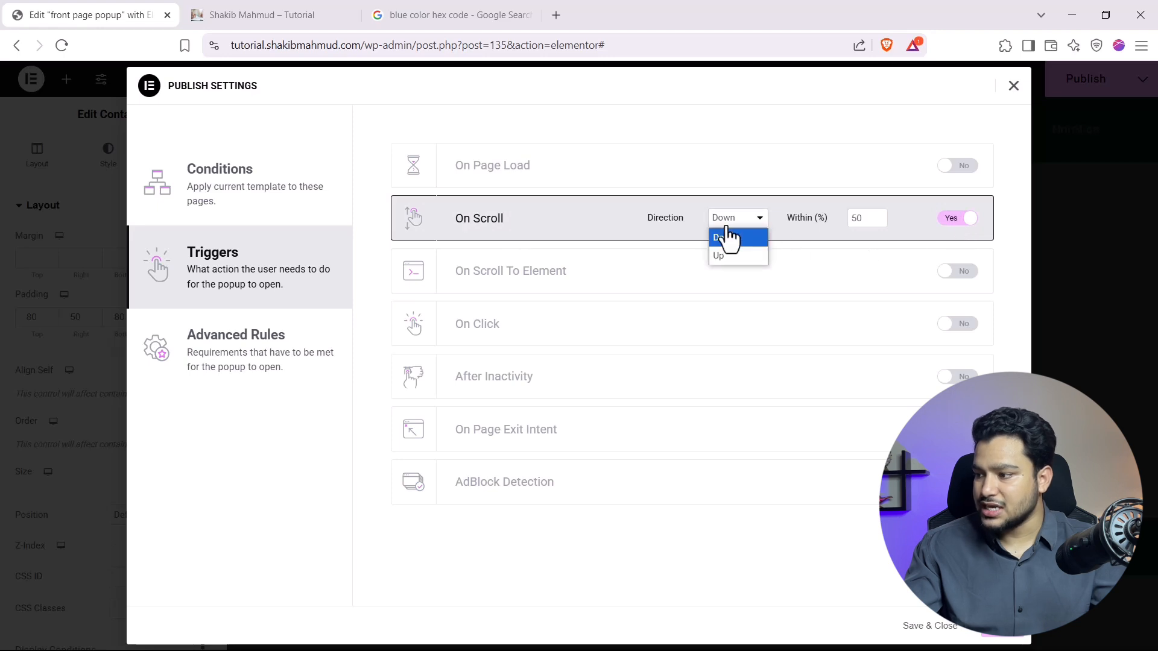
pyautogui.click(824, 242)
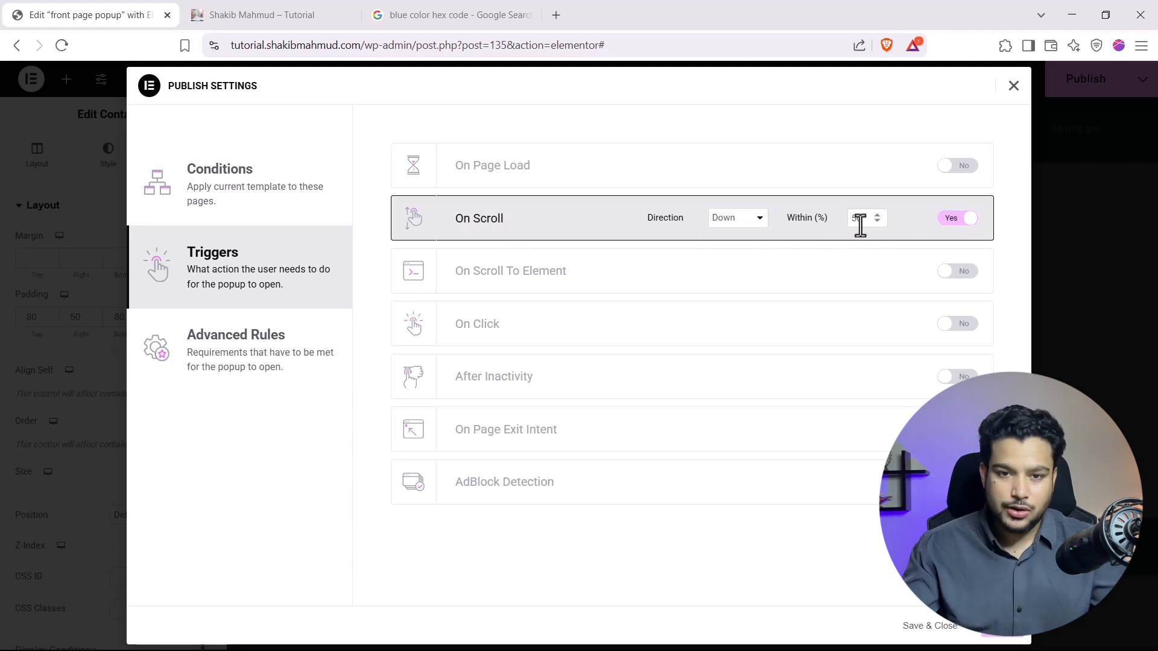
pyautogui.click(957, 218)
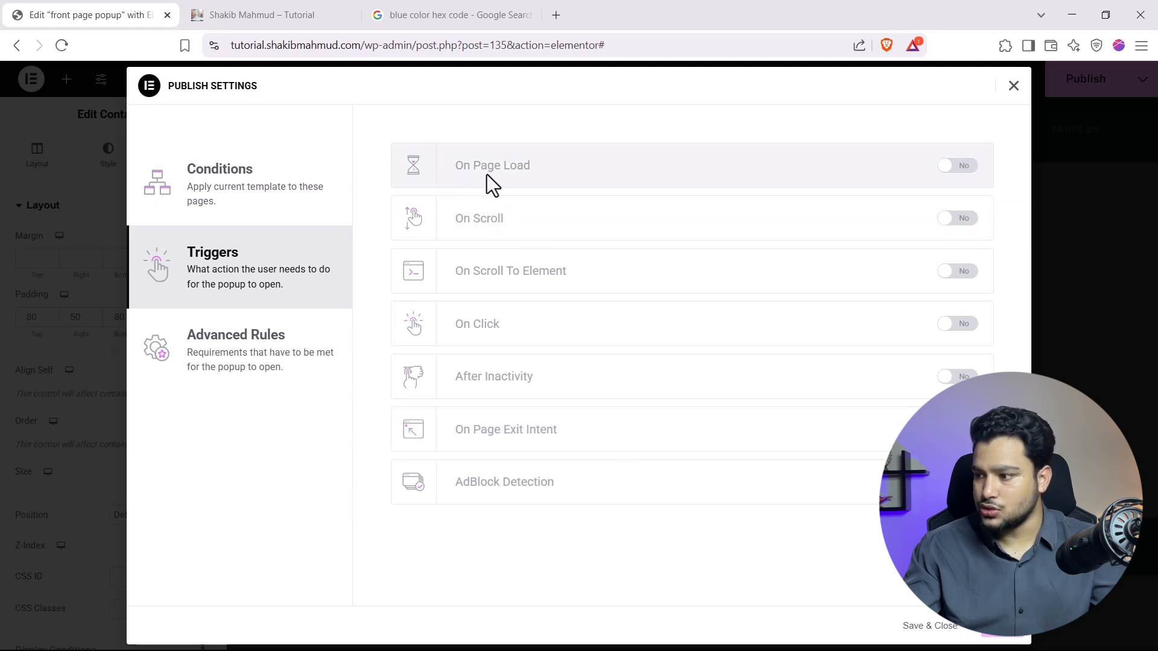
# Step: Enable the On Page Load trigger with a delay of 3 seconds and continue to the advanced rules
pyautogui.click(961, 168)
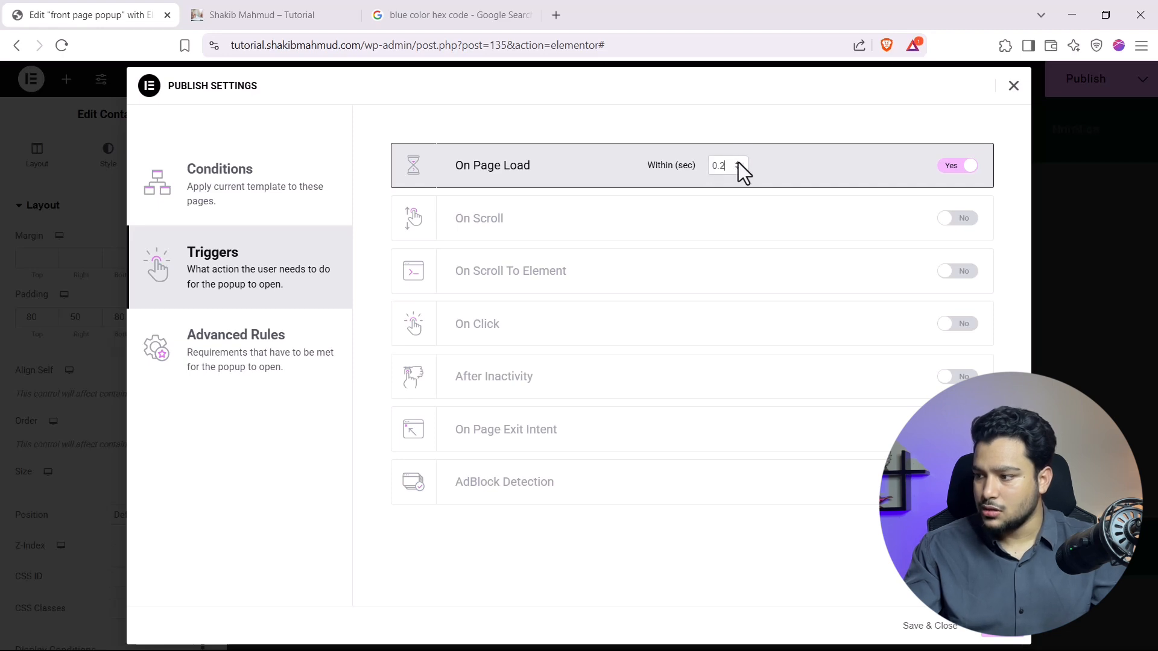
pyautogui.click(721, 165)
pyautogui.write('.4')
pyautogui.moveTo(729, 167); pyautogui.dragTo(659, 161)
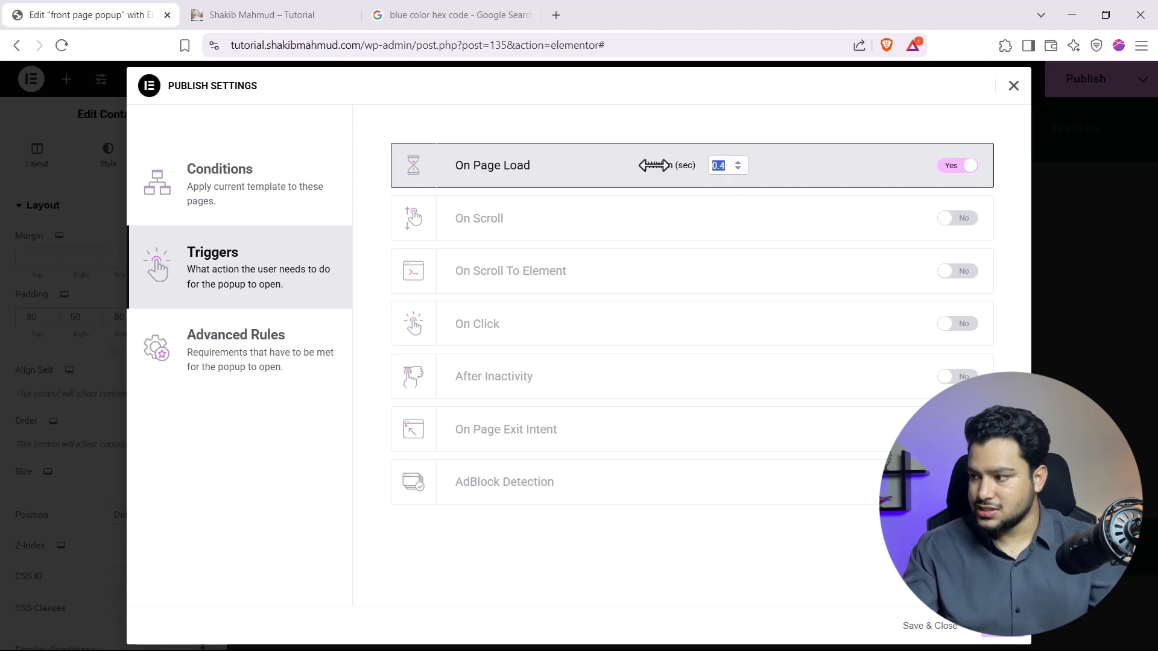
pyautogui.write('3')
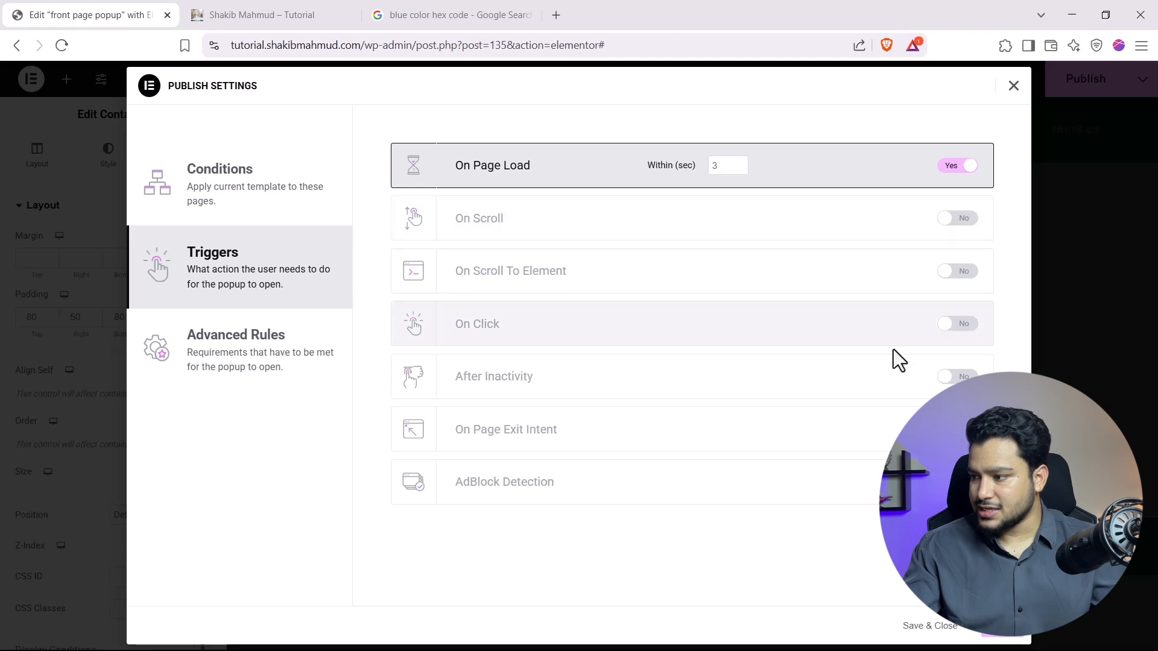
pyautogui.click(1018, 641)
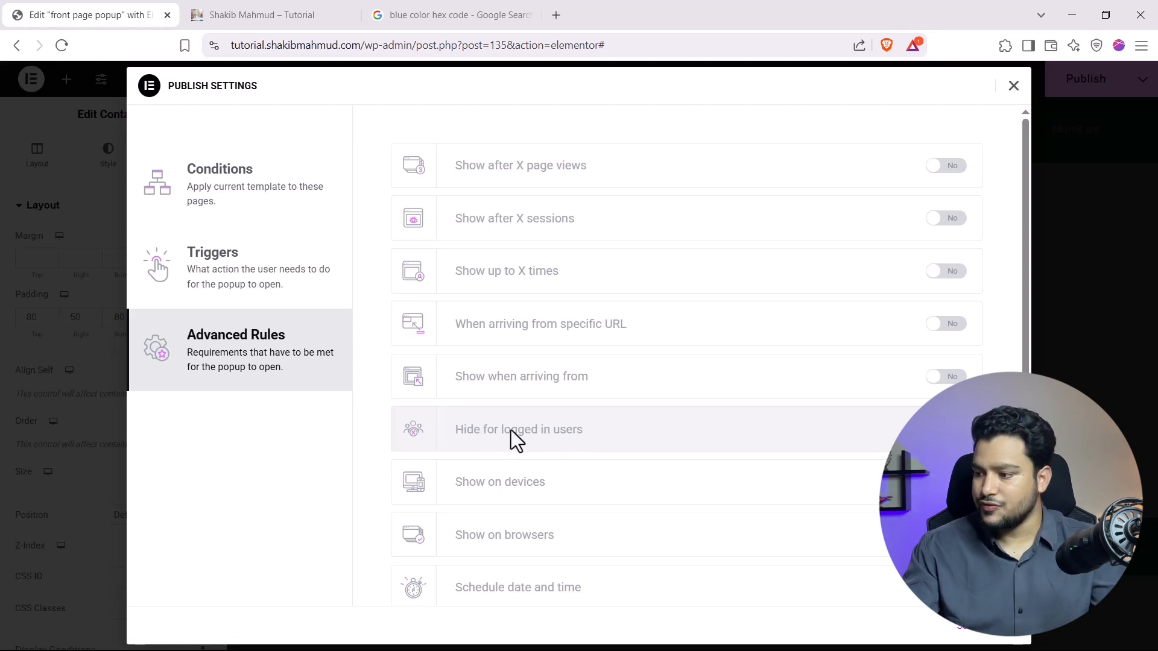
pyautogui.scroll(-1, 497, 436)
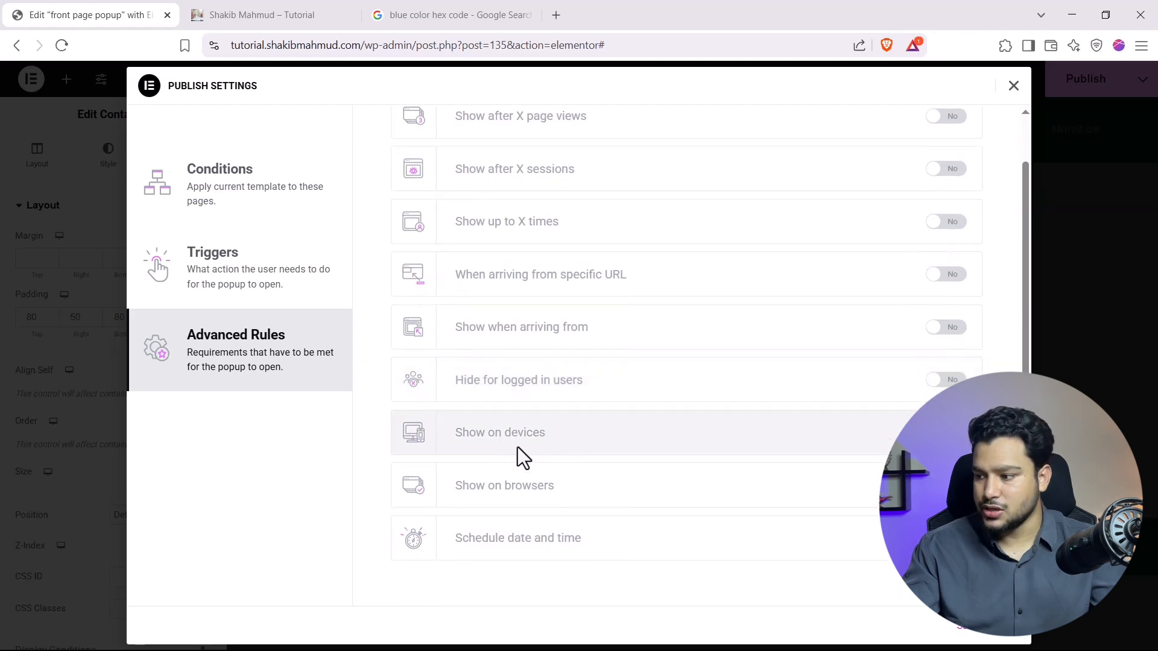
pyautogui.click(946, 433)
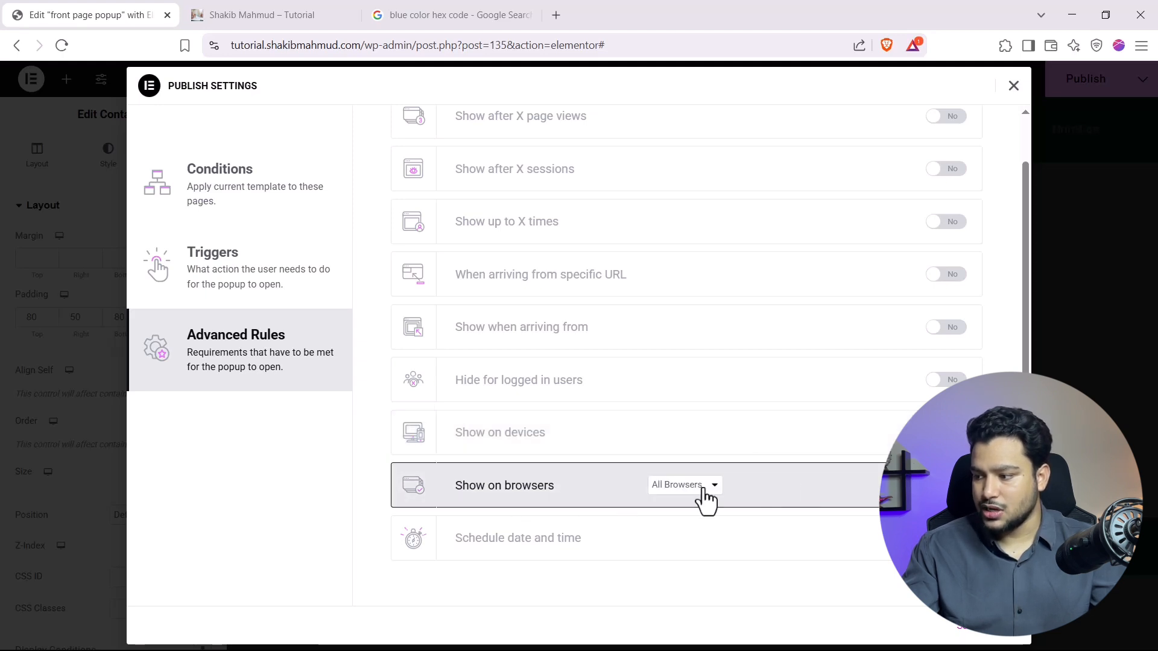
pyautogui.click(699, 486)
pyautogui.click(697, 526)
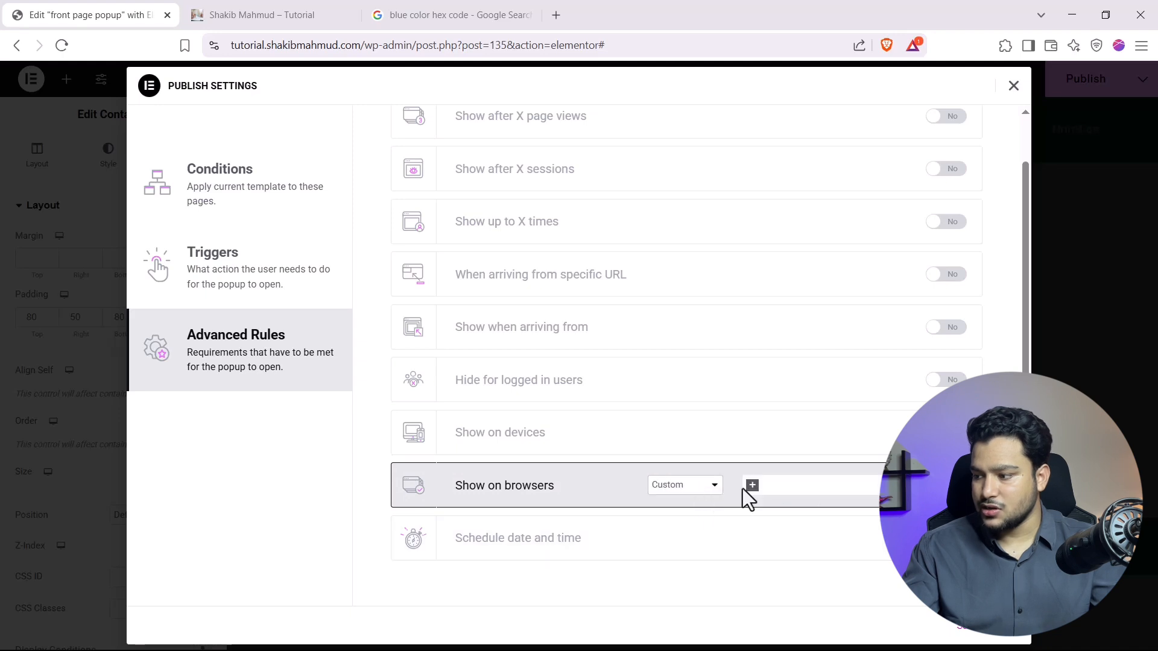
pyautogui.click(752, 489)
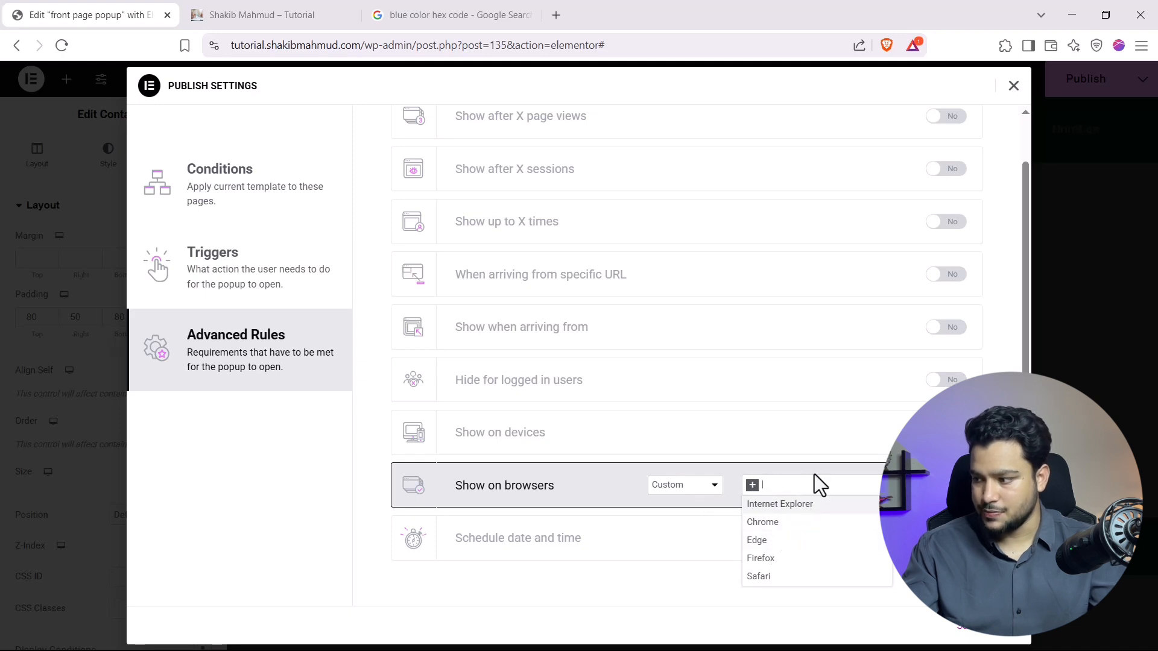
pyautogui.click(844, 463)
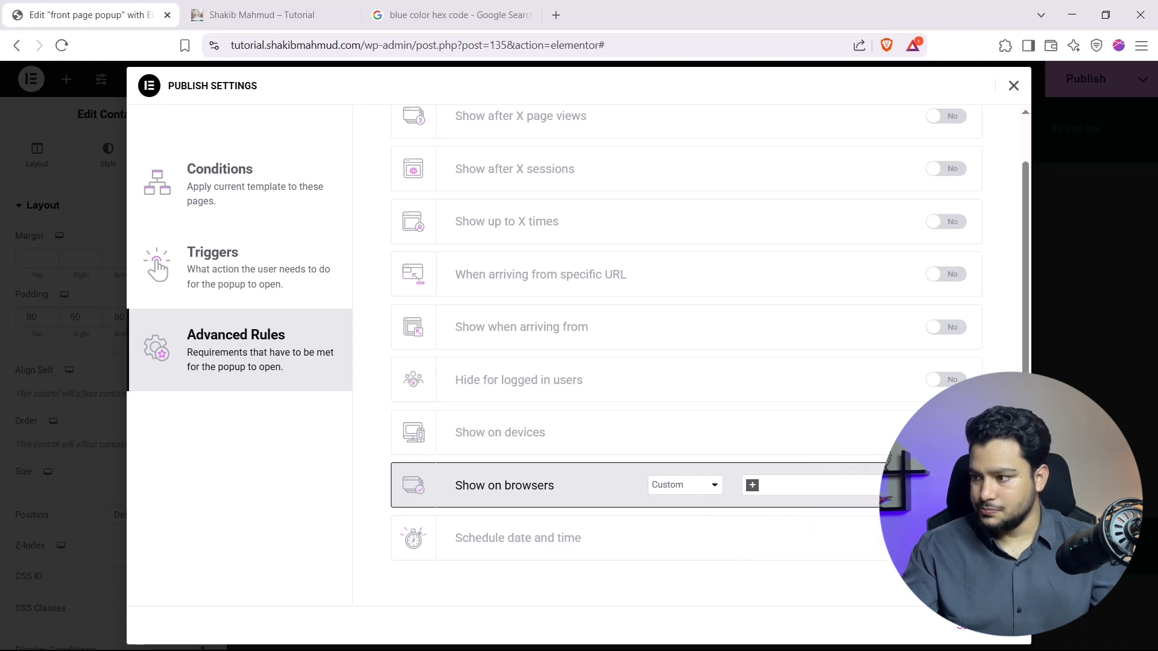
pyautogui.click(945, 485)
# Step: Save the publish settings with no advanced rules enabled and reload the live front page to check the popup
pyautogui.scroll(1, 573, 416)
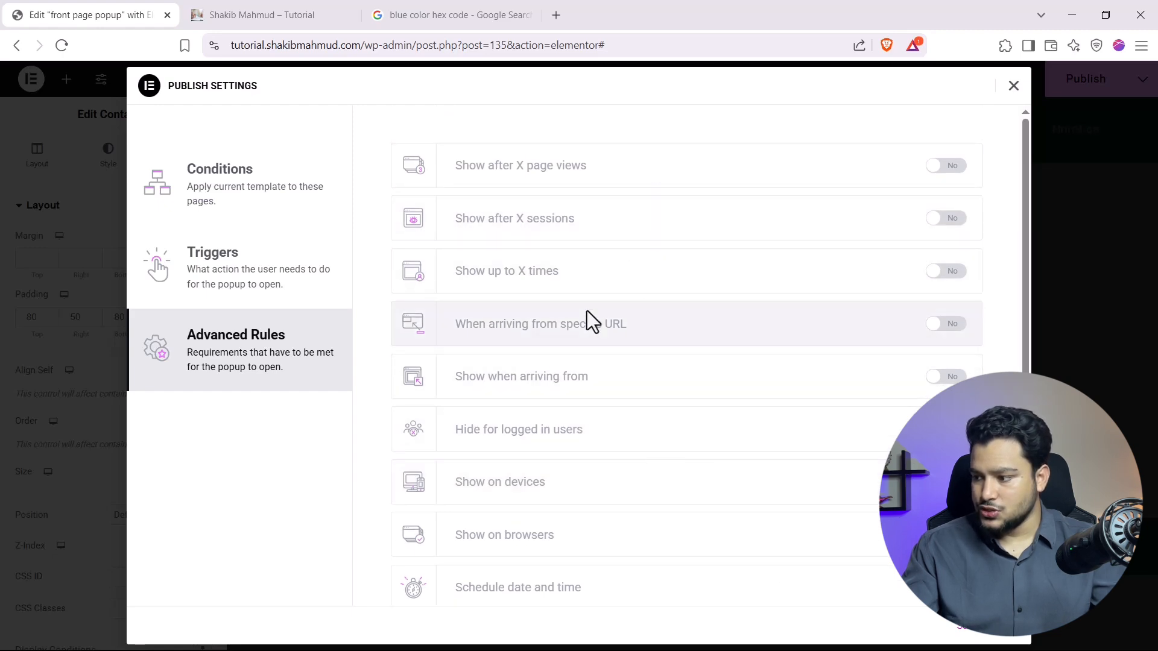
pyautogui.scroll(-1, 588, 320)
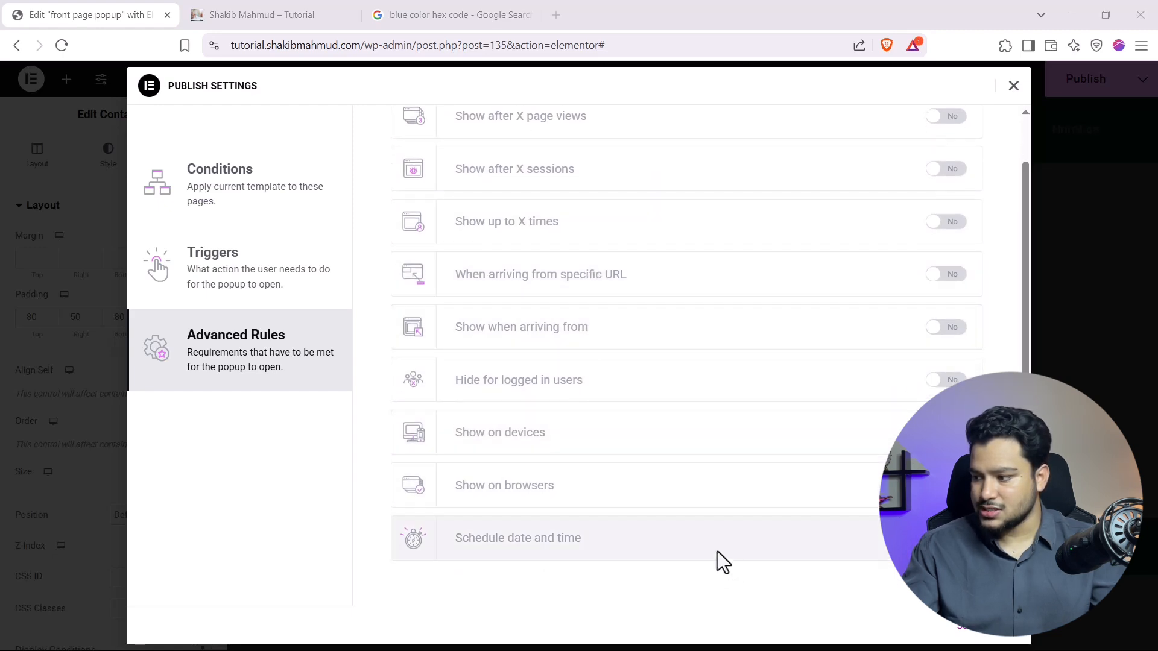
pyautogui.click(988, 638)
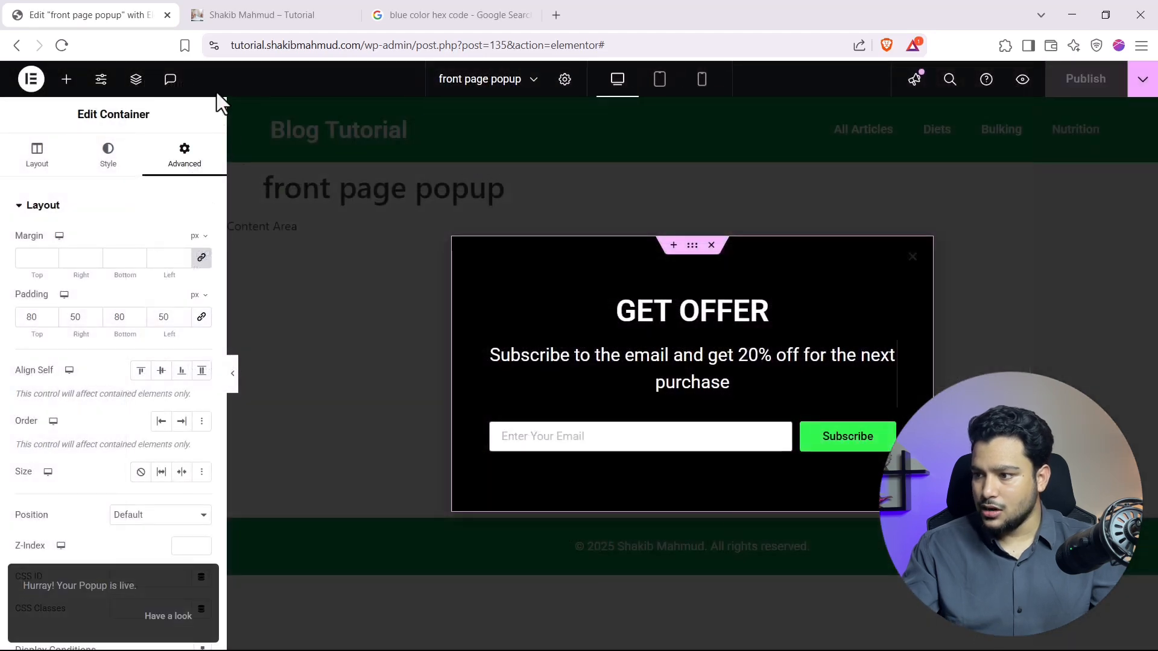
pyautogui.click(254, 15)
pyautogui.click(61, 46)
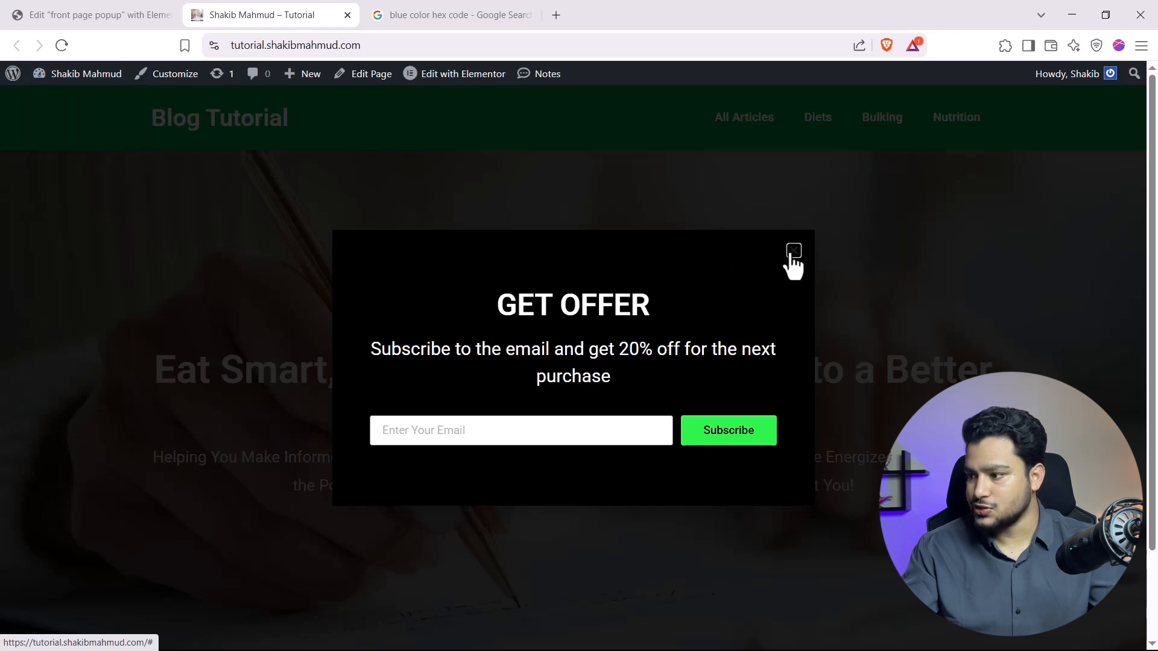
# Step: Return to the popup editor and set the close button's normal color to white in the popup settings
pyautogui.click(36, 15)
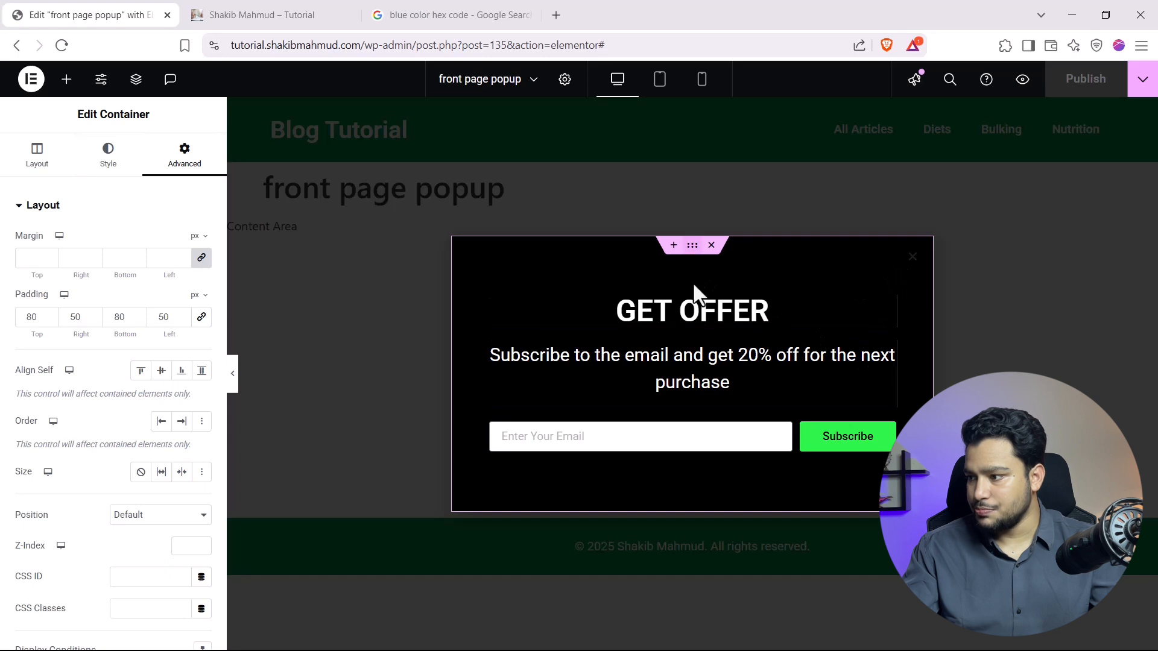
pyautogui.click(757, 305)
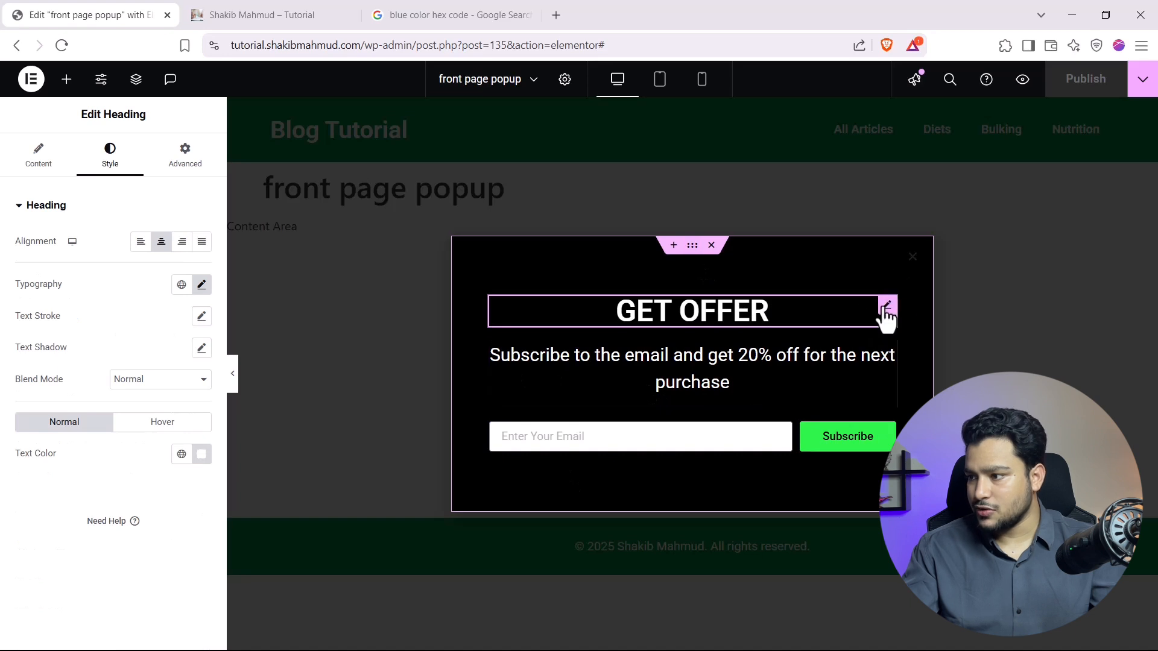
pyautogui.click(561, 85)
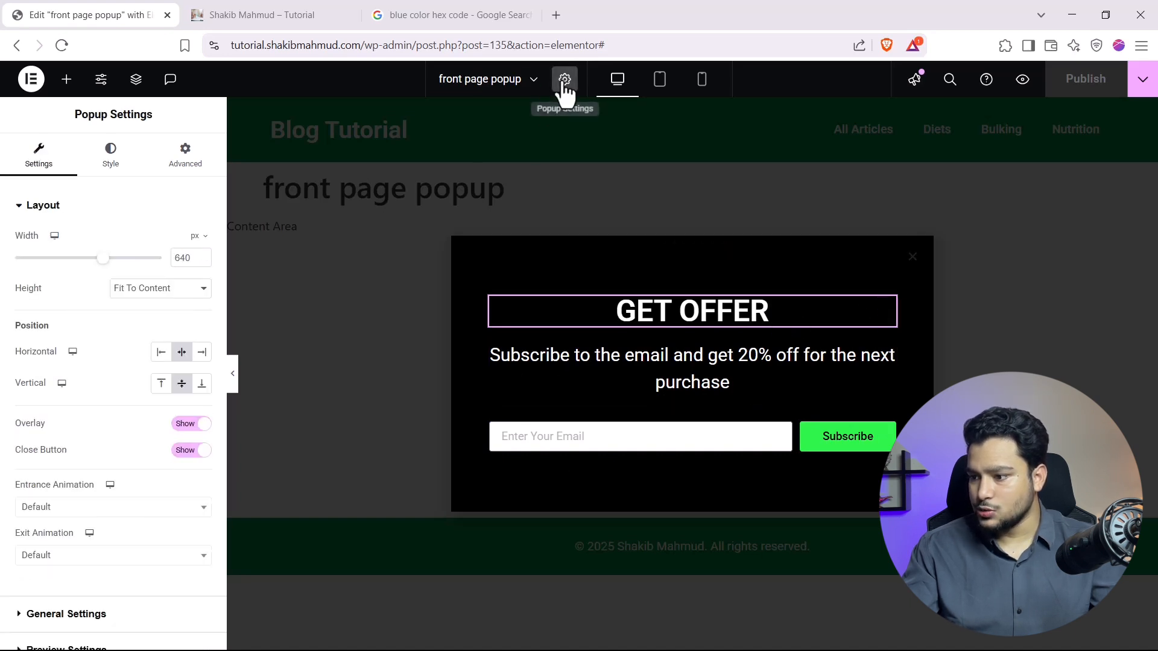
pyautogui.click(111, 160)
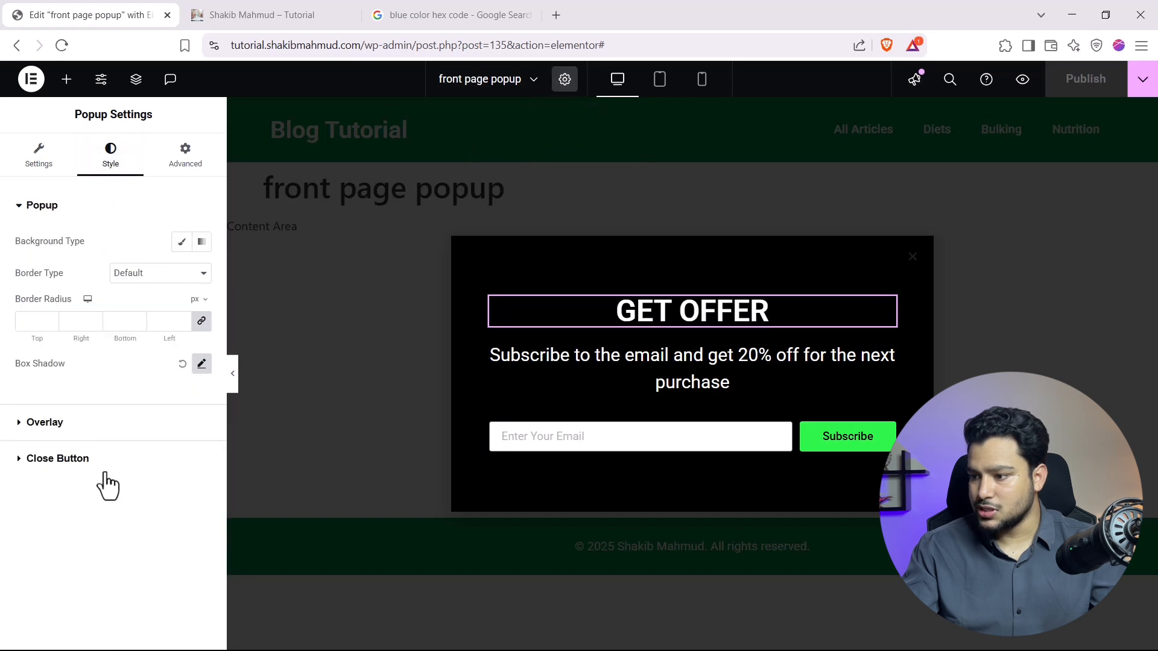
pyautogui.click(79, 461)
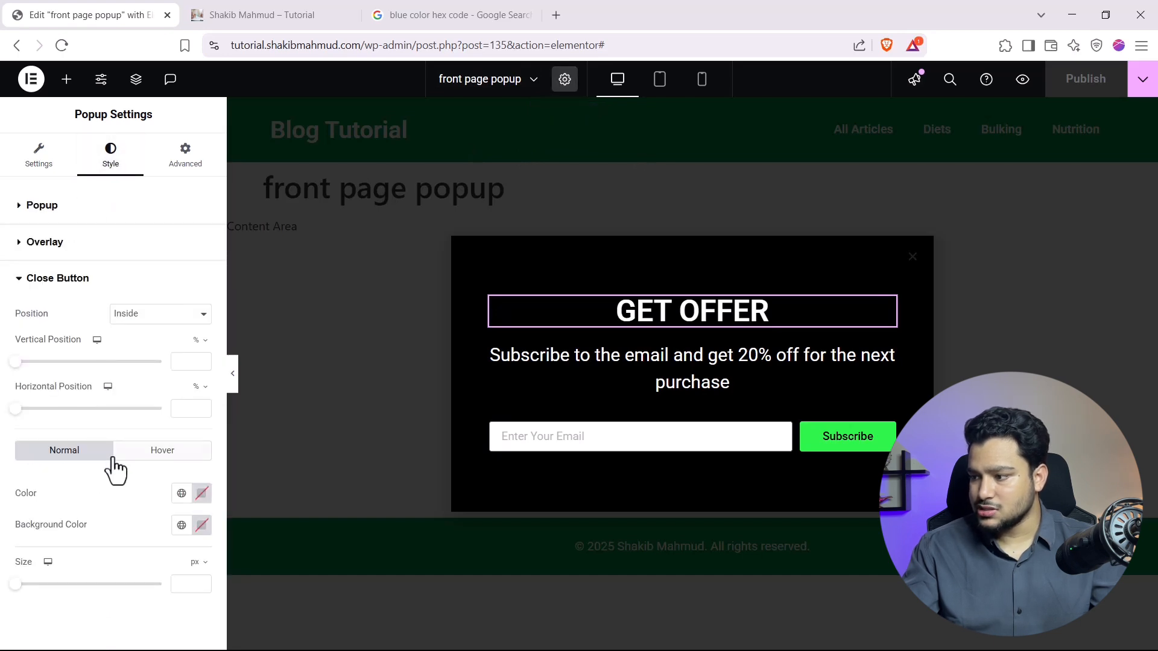
pyautogui.click(201, 496)
pyautogui.moveTo(165, 350); pyautogui.dragTo(103, 270)
pyautogui.click(45, 323)
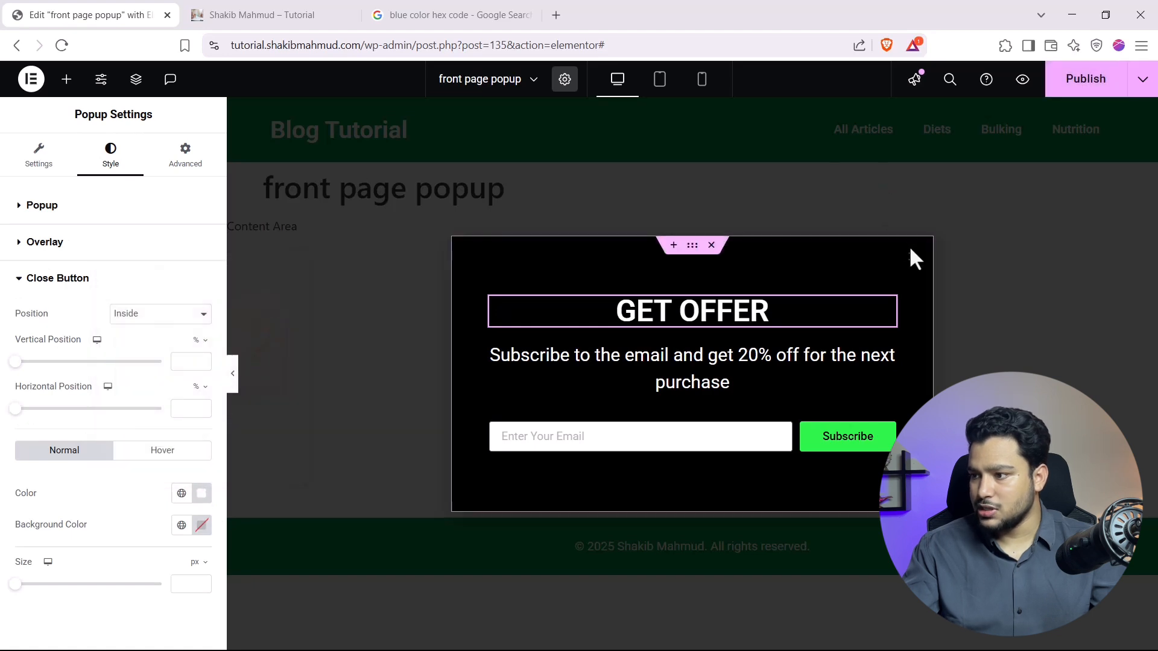
# Step: Publish the close button change and reload the live front page to check it
pyautogui.click(1093, 83)
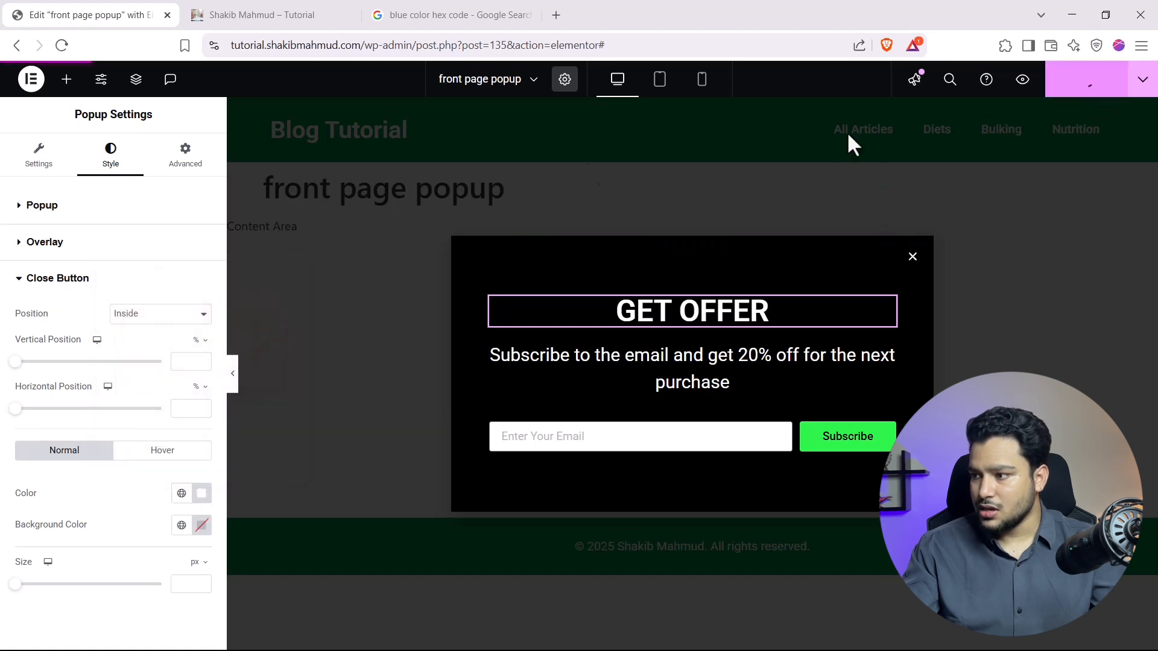
pyautogui.click(311, 16)
pyautogui.click(61, 45)
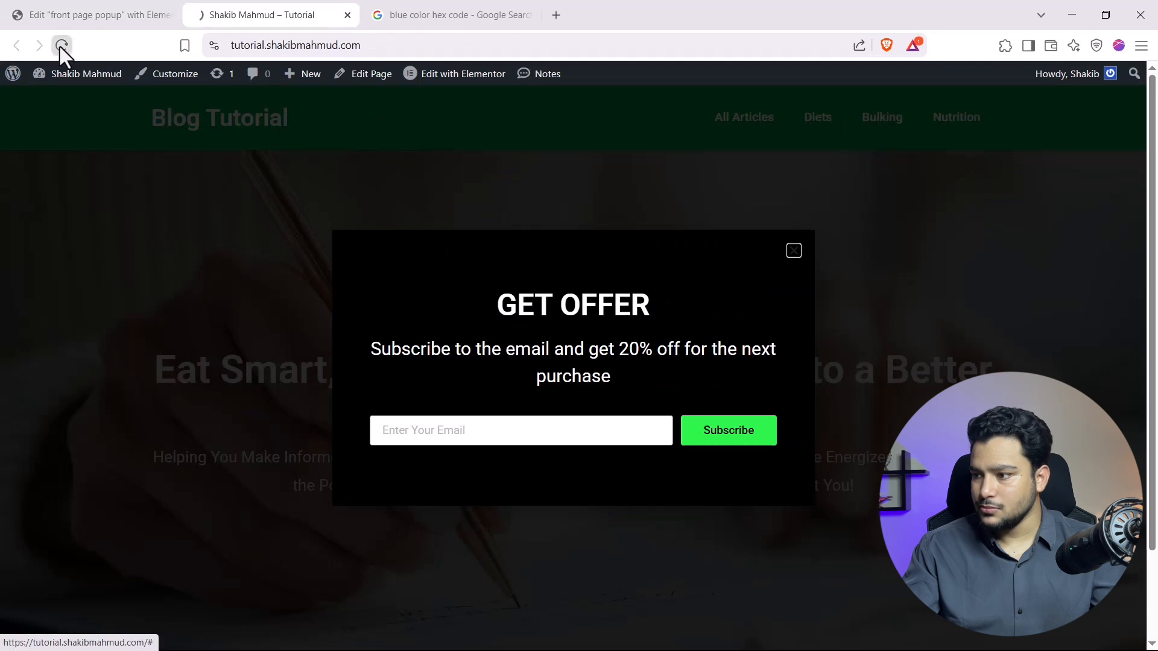